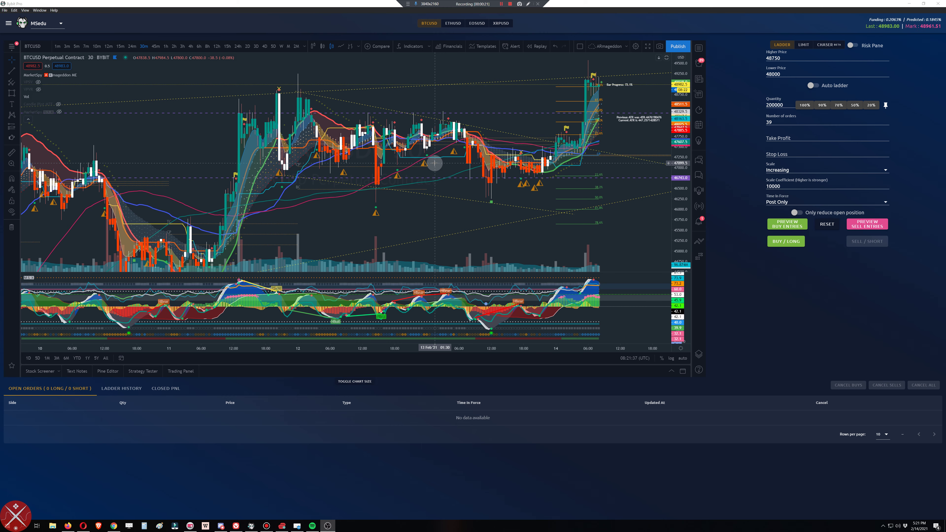
Step: Shift the BTCUSD chart back to earlier candles and change the order form to a Limit order
drag(439, 165, 485, 175)
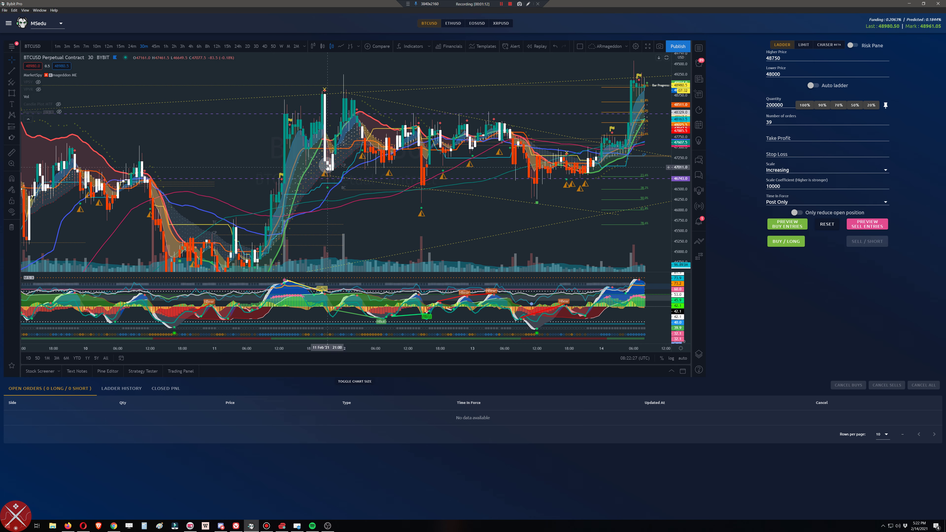
click(803, 45)
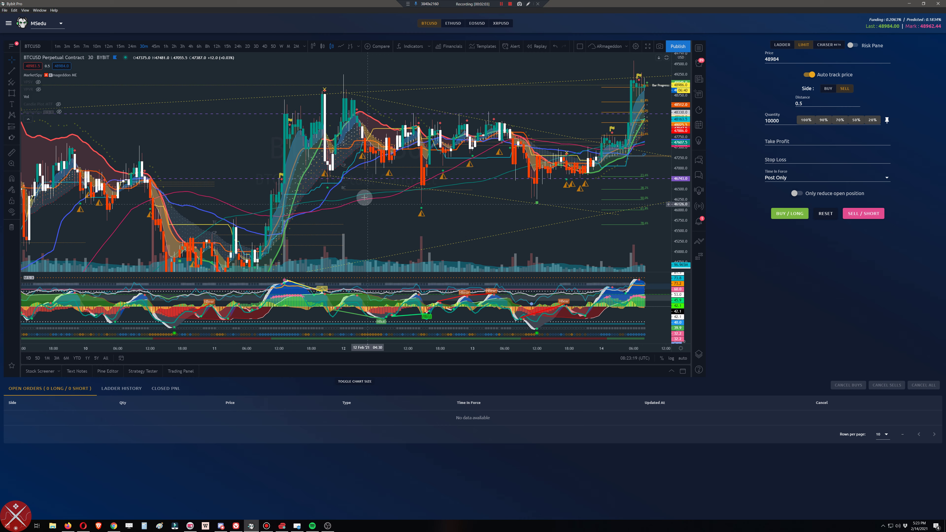
Step: Measure the price distance near the dashed support line at the start of 12 Feb
shift+click(356, 179)
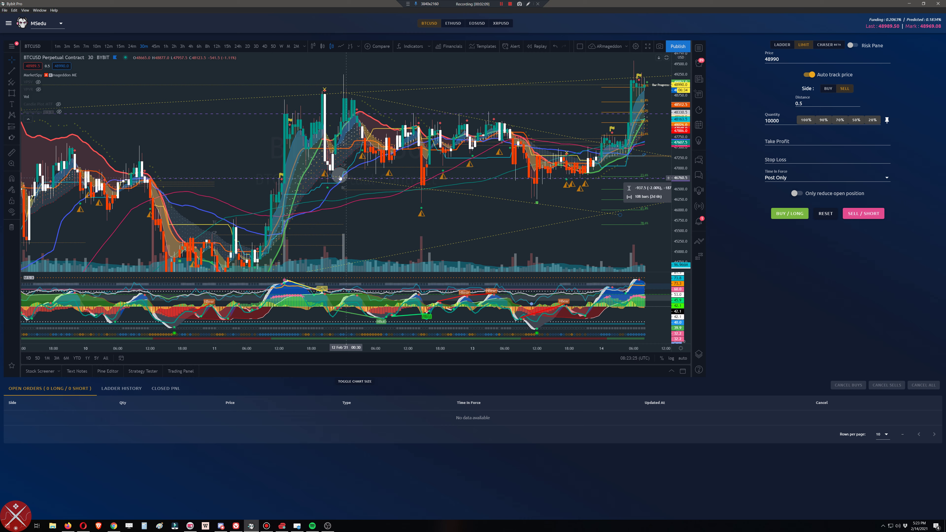
click(352, 181)
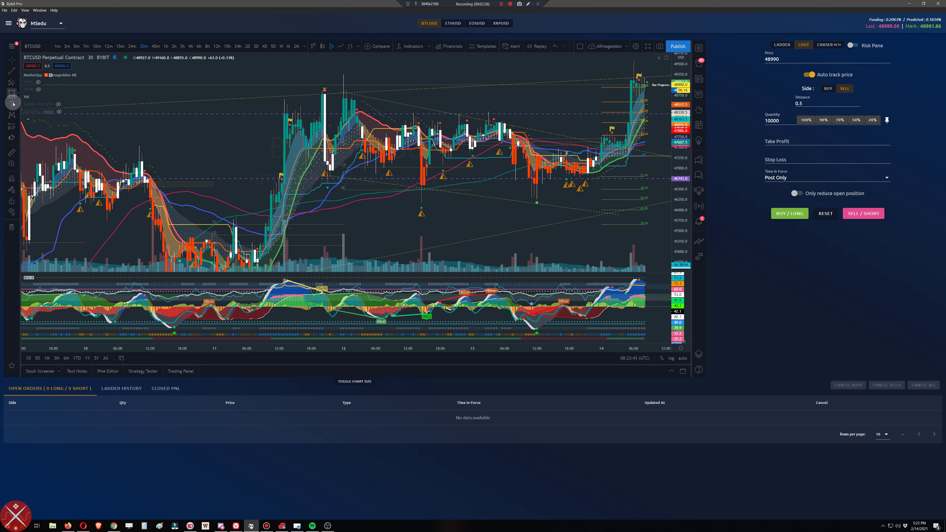
Step: Open the screen annotation tools and draw a mark pointing to the low of the sharp 12 Feb drop
click(528, 5)
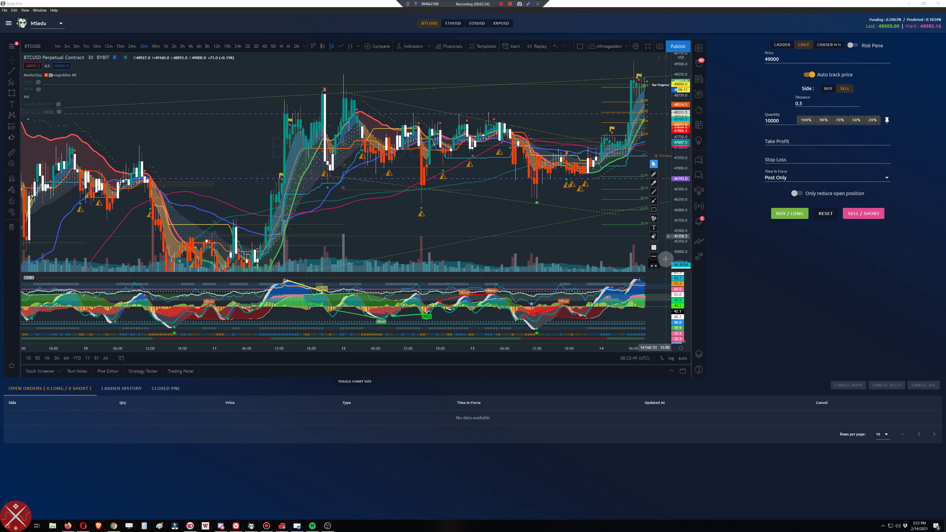
click(654, 202)
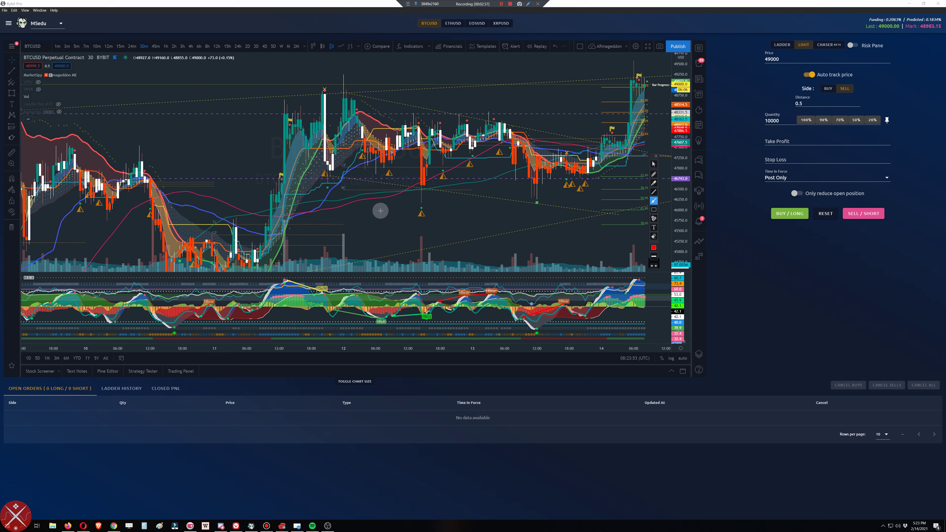
mouse_move(397, 186)
mouse_down()
mouse_move(419, 183)
mouse_move(416, 198)
mouse_up()
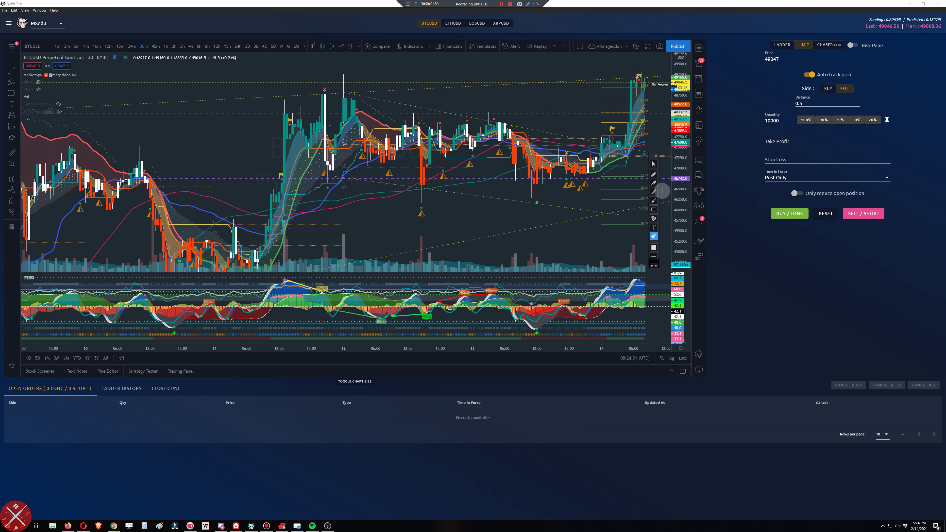
Step: Draw red pen lines across the low of the sharp 12 Feb drop and up through its rebound
click(654, 174)
drag(401, 184, 433, 185)
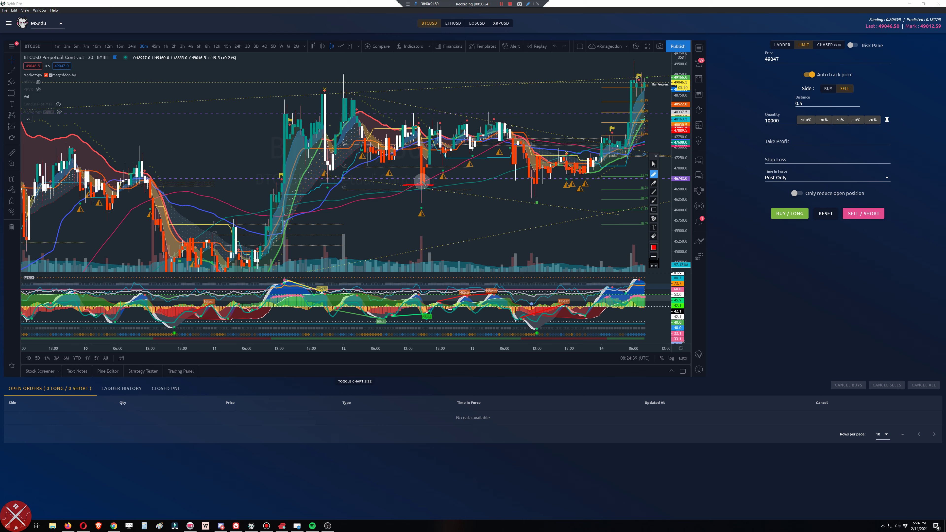
drag(428, 184, 439, 159)
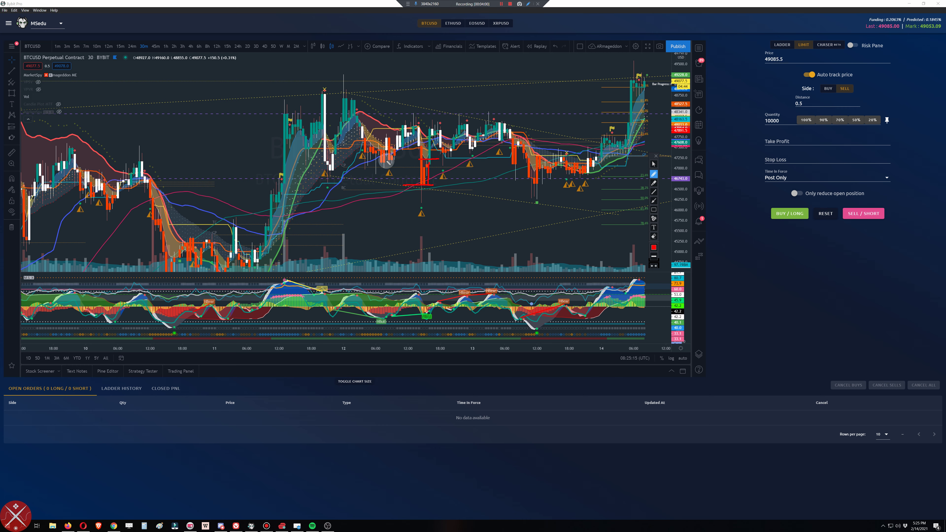
Step: Draw red pen marks at the low and high of the price swing just before the sharp 12 Feb drop
drag(383, 160, 398, 162)
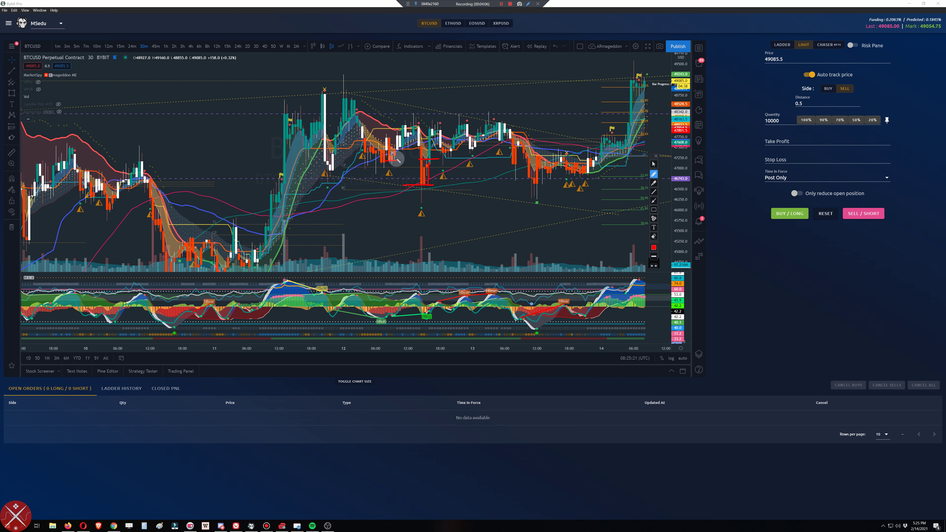
drag(398, 160, 415, 139)
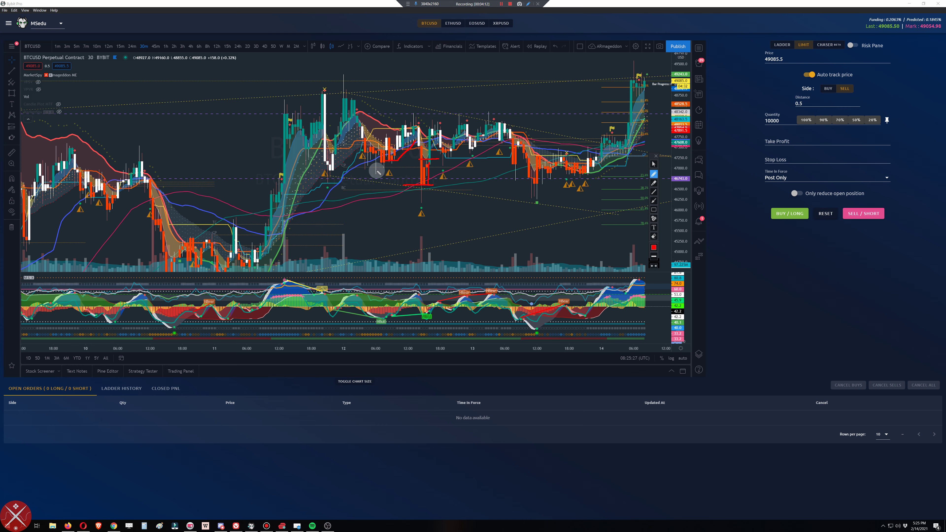
drag(368, 175, 382, 174)
drag(393, 130, 406, 131)
click(416, 120)
drag(415, 117, 407, 112)
click(298, 128)
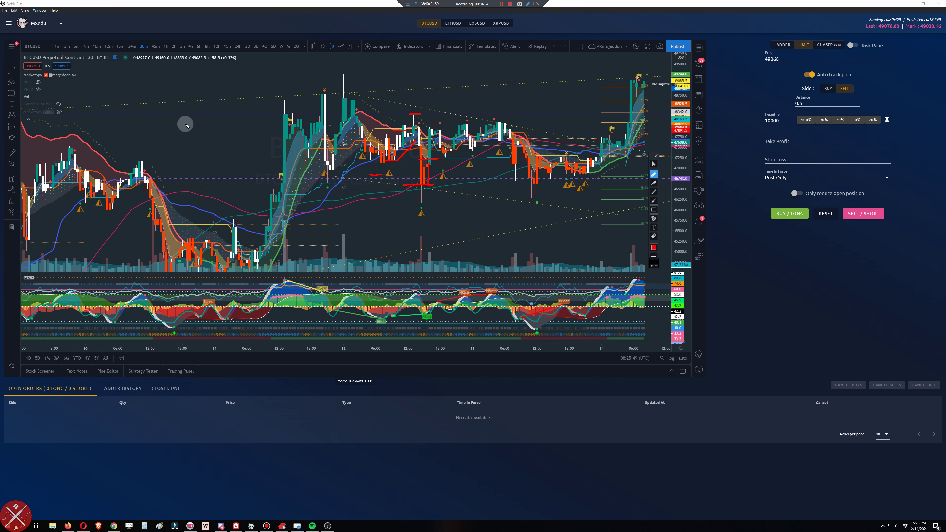
Step: Mark the upper dashed level and the late 11 Feb low in red, and sketch lines along the range's upper and lower levels
drag(78, 112, 73, 115)
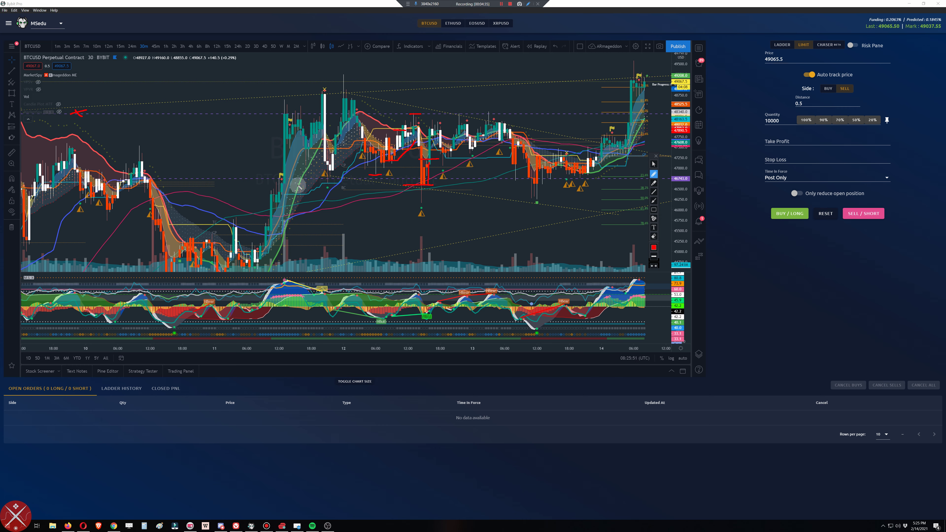
mouse_move(317, 173)
mouse_down()
mouse_move(335, 184)
mouse_move(321, 184)
mouse_up()
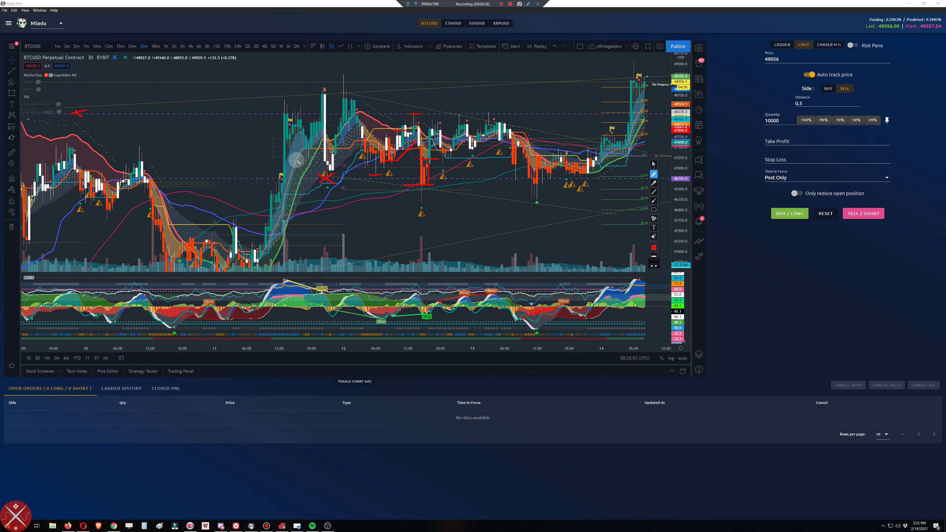
drag(330, 111, 347, 110)
drag(460, 116, 605, 116)
drag(294, 181, 629, 188)
Step: Undo the last pen strokes and erase all remaining screen annotations
key(ctrl+z)
key(ctrl+z)
key(ctrl+z)
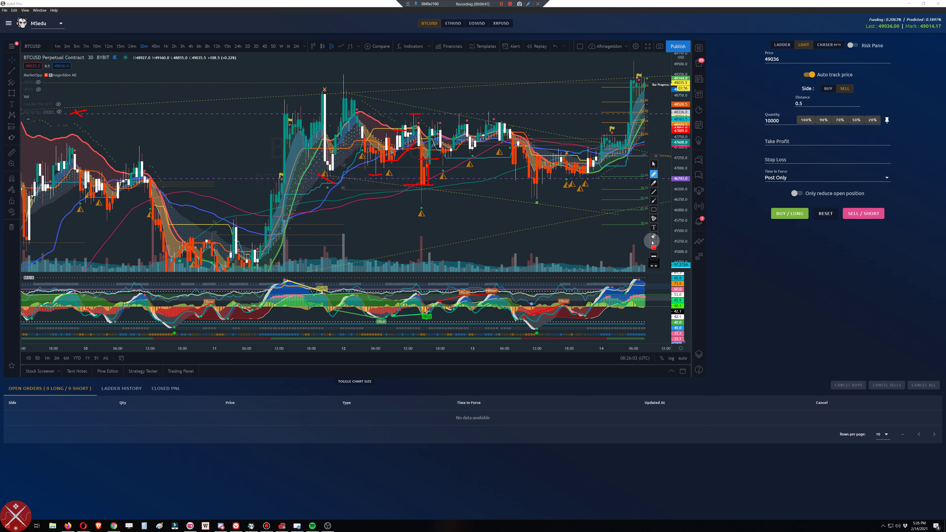
click(654, 236)
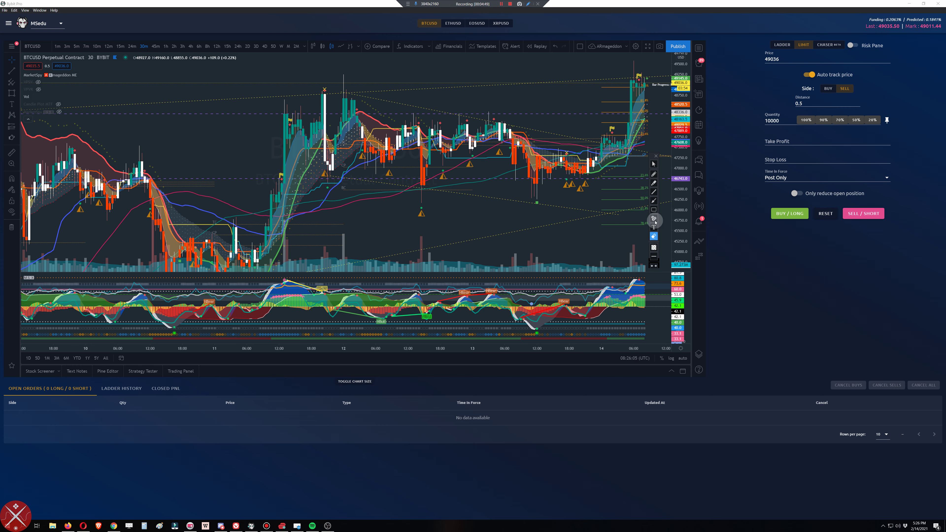
Step: Mark the early 12 Feb candles and circle the Ladder order type with the red pen, and erase both marks
click(653, 175)
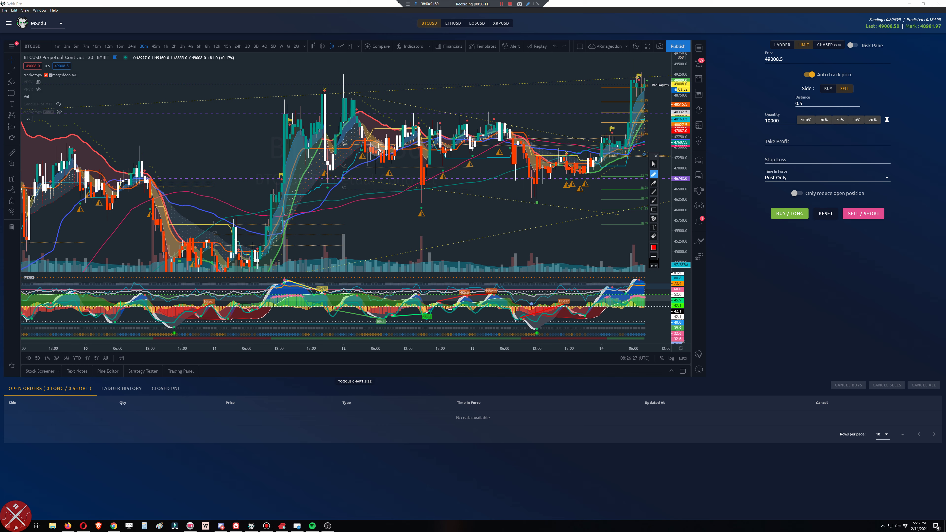
drag(356, 138, 374, 142)
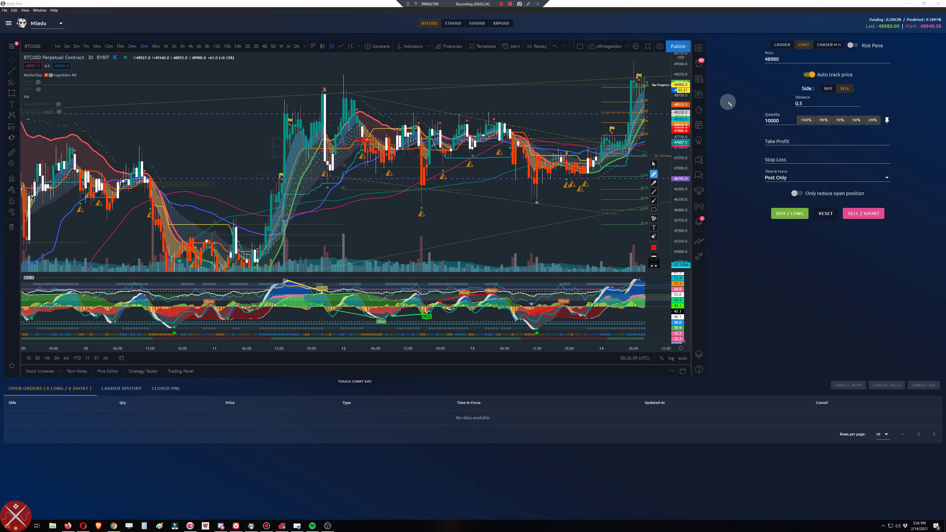
mouse_move(773, 39)
mouse_down()
mouse_move(793, 46)
mouse_move(775, 55)
mouse_up()
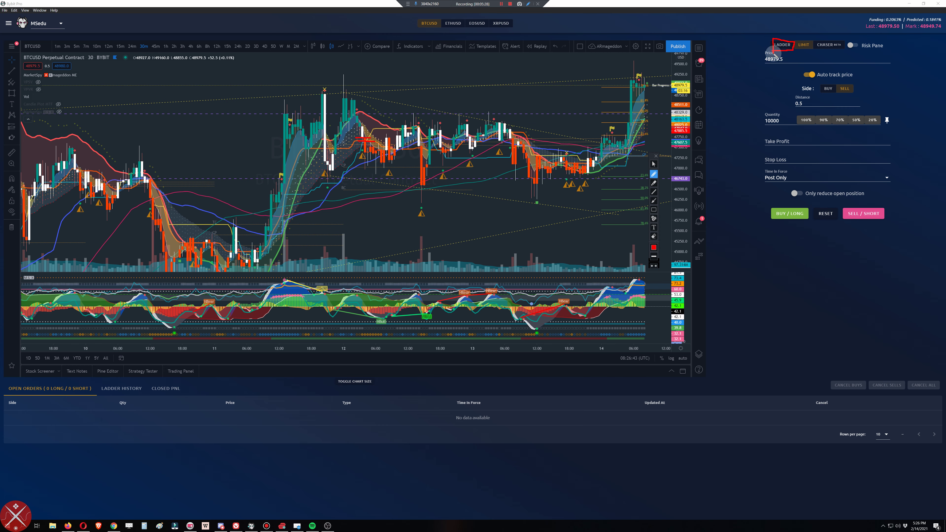
click(653, 236)
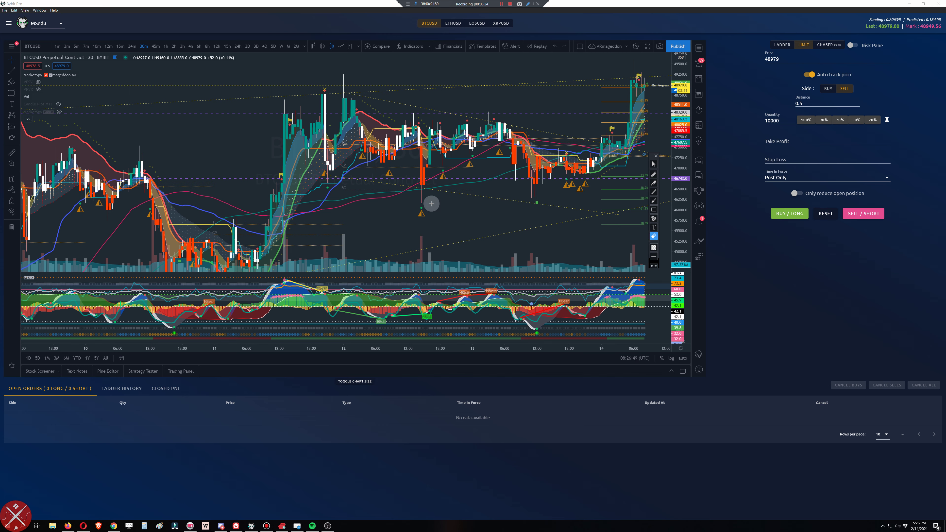
Step: Highlight the 12 and 13 Feb lows and the range highs in yellow, and close the annotation tools
click(416, 198)
click(653, 182)
drag(411, 199, 438, 199)
drag(528, 189, 560, 190)
drag(405, 117, 525, 113)
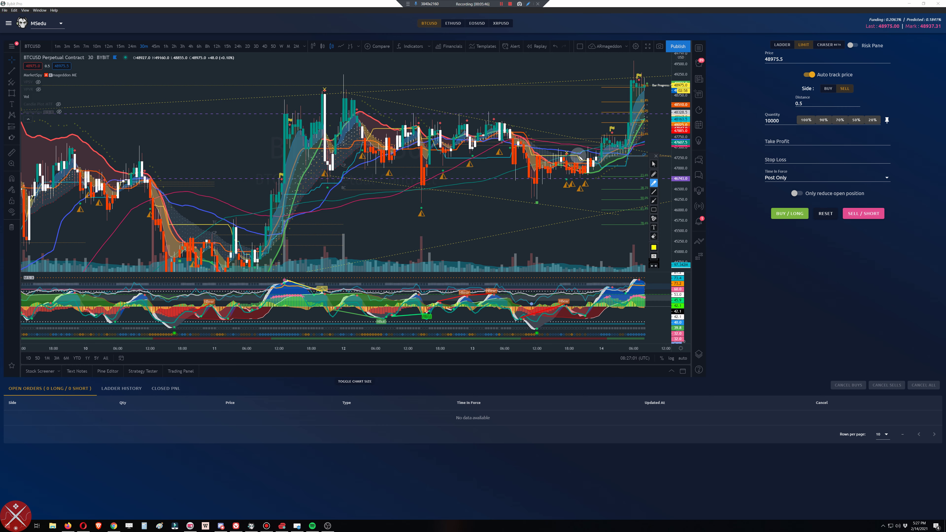
click(655, 175)
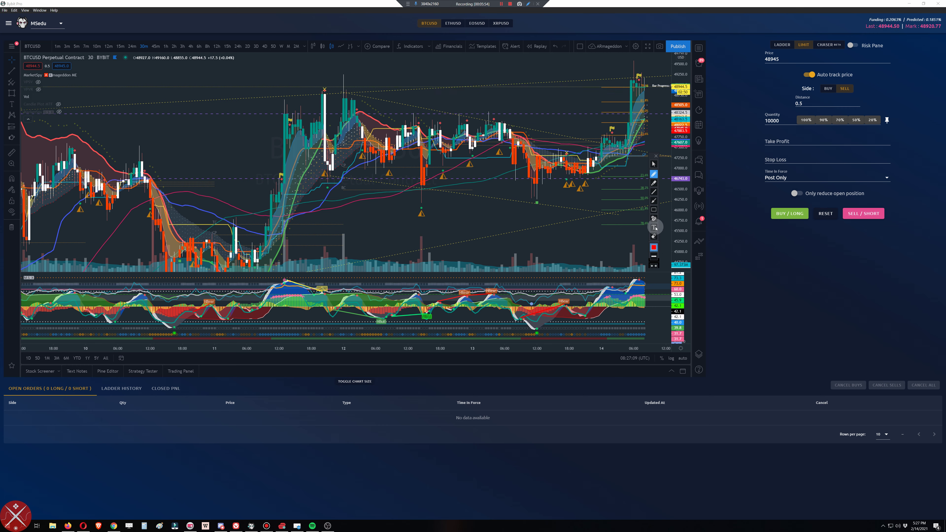
click(656, 158)
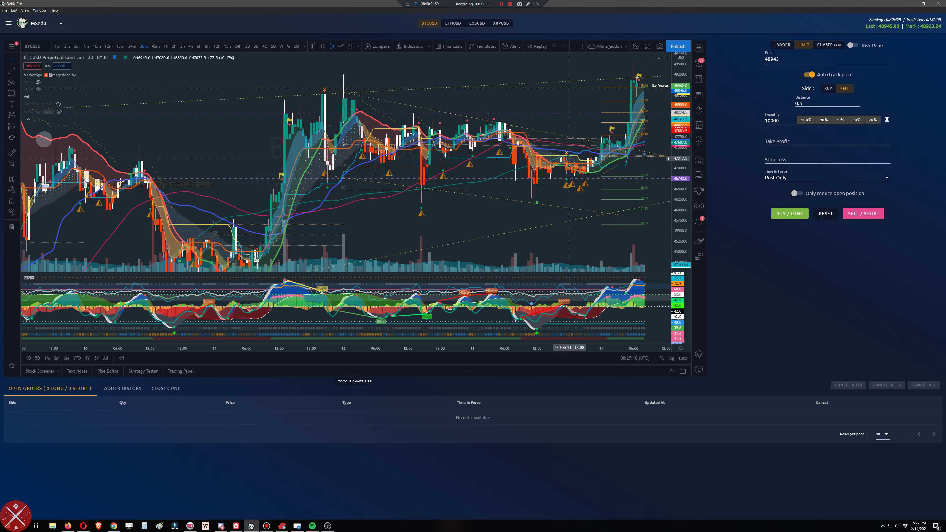
Step: Draw a small chart rectangle around the late 11 Feb low and delete it
click(12, 93)
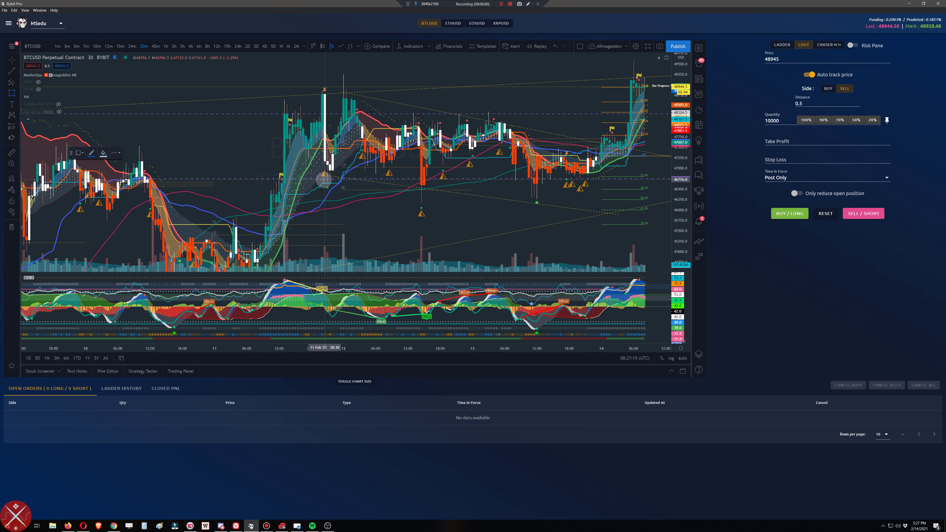
click(316, 168)
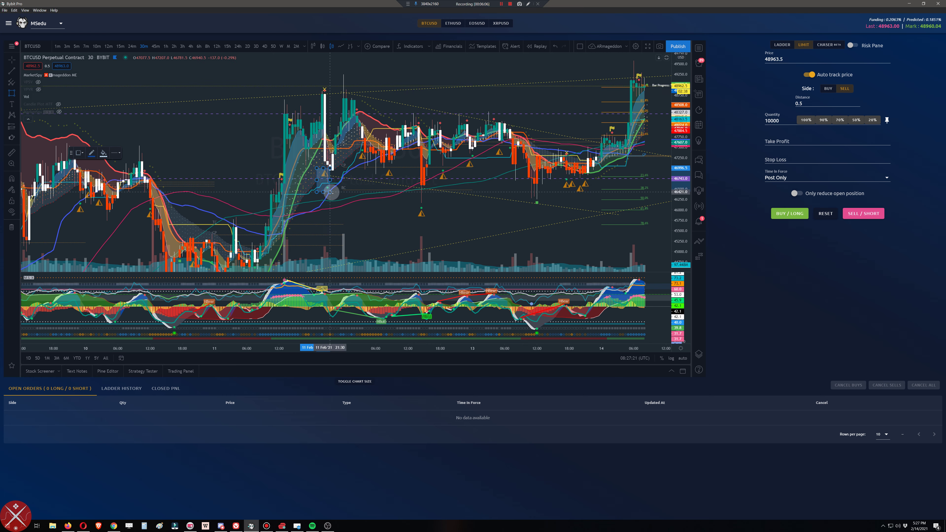
key(Delete)
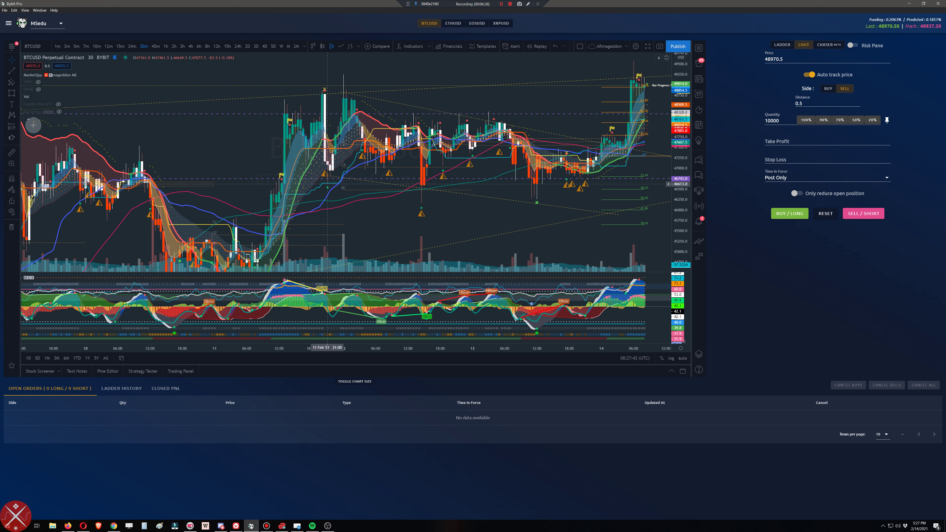
Step: Draw a rectangle from 11 Feb 12:00 between about 47,048 and 45,978, extend it to 14 Feb 05:30, and delete it
click(11, 95)
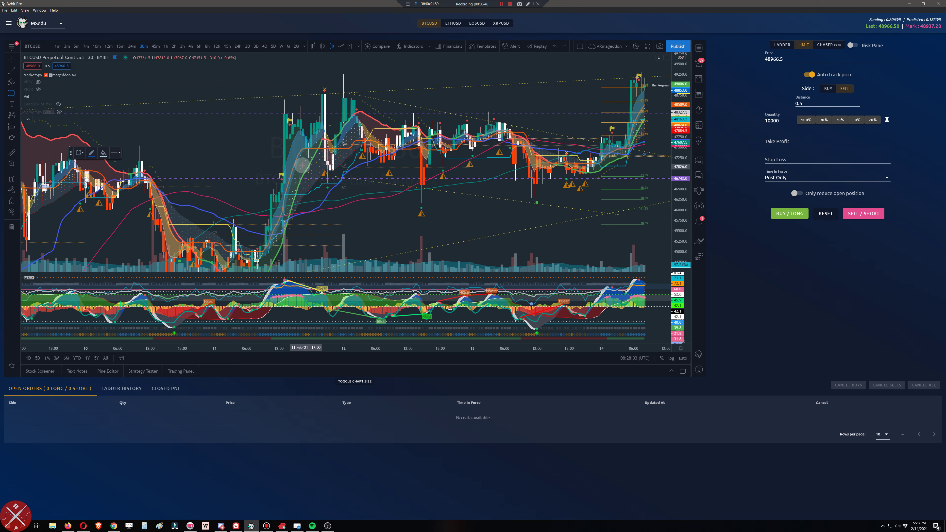
drag(305, 166, 279, 210)
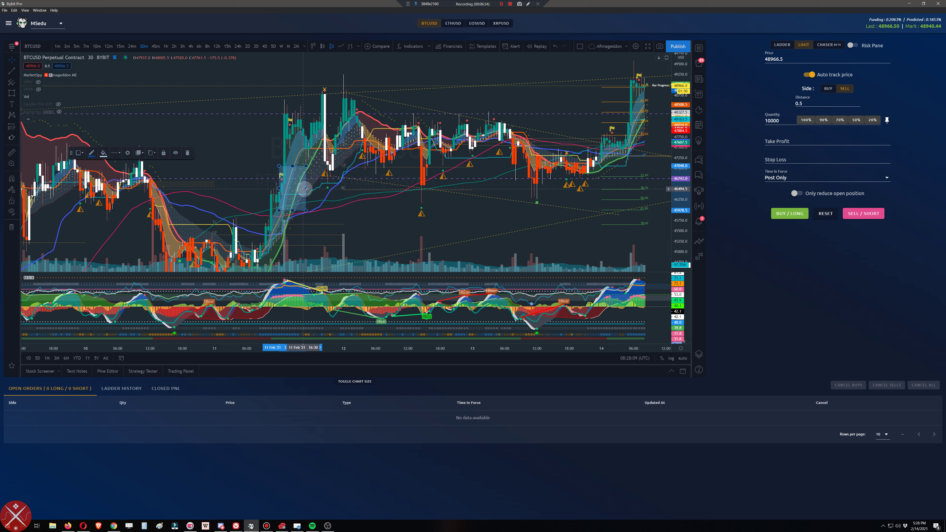
drag(305, 189, 491, 188)
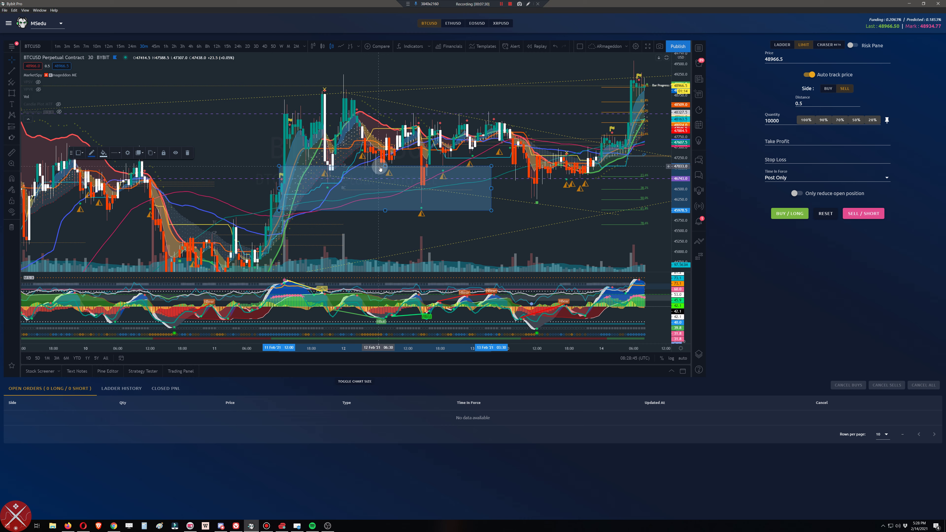
drag(492, 188, 630, 190)
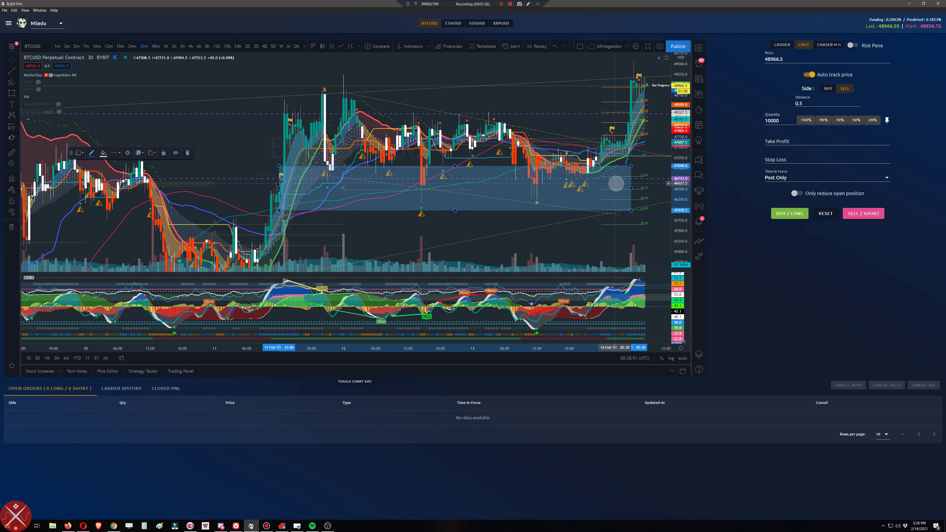
key(Delete)
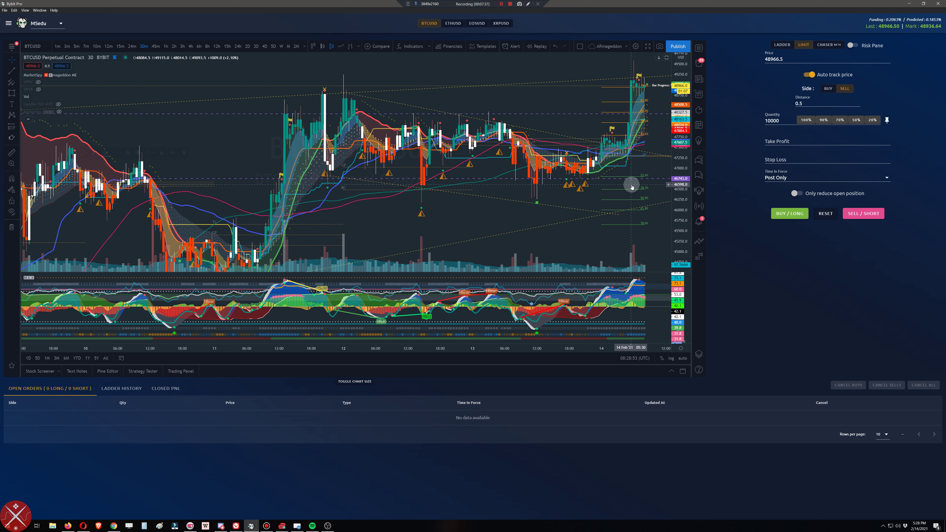
Step: Switch the chart to 15 minutes and draw a rectangle over the 11 Feb 12:00–14:00 rally, from about 47,498 to 45,993
click(6, 93)
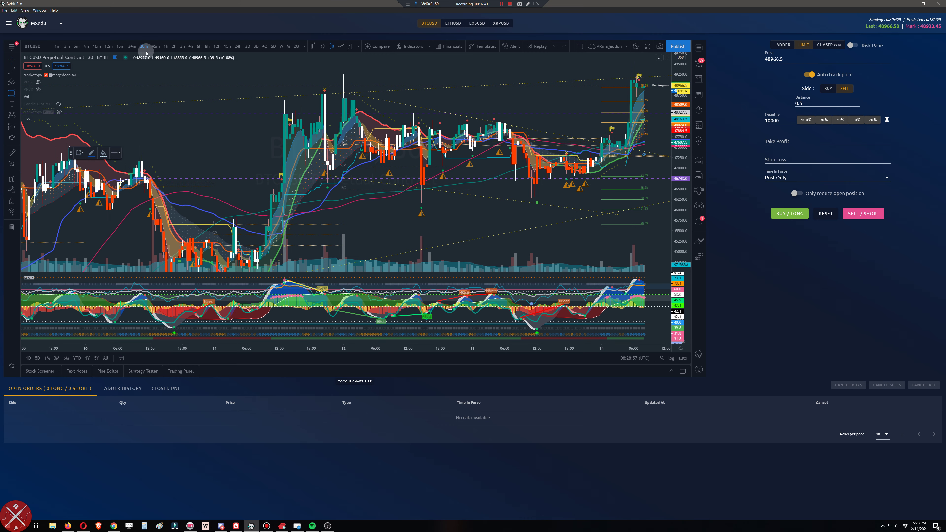
click(120, 47)
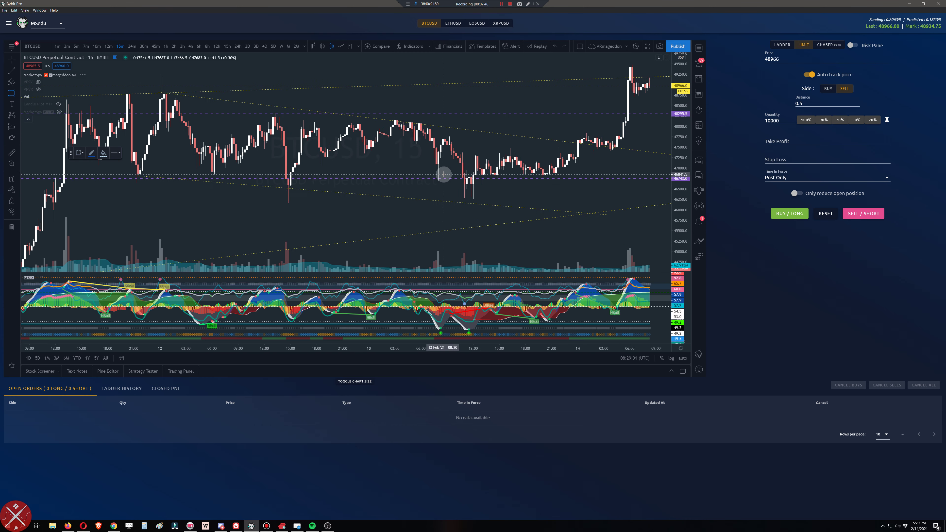
click(12, 93)
click(42, 130)
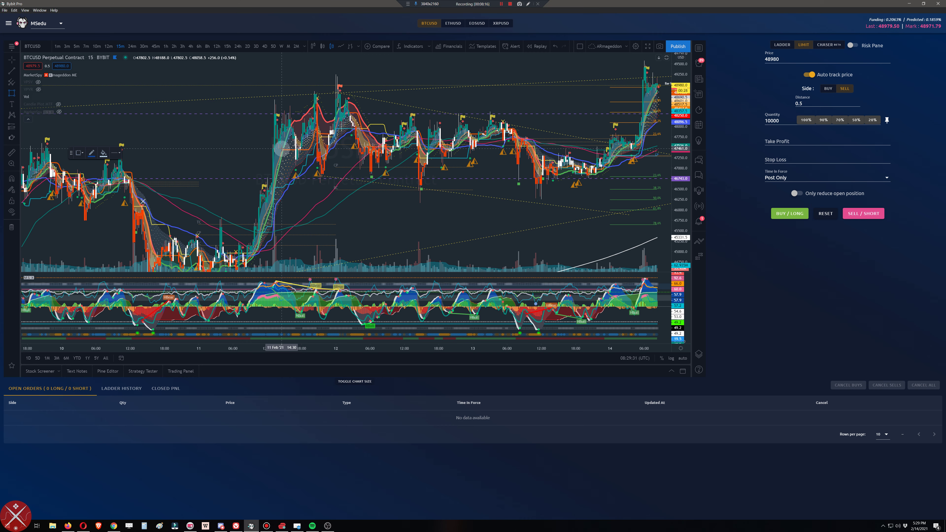
drag(279, 147, 267, 210)
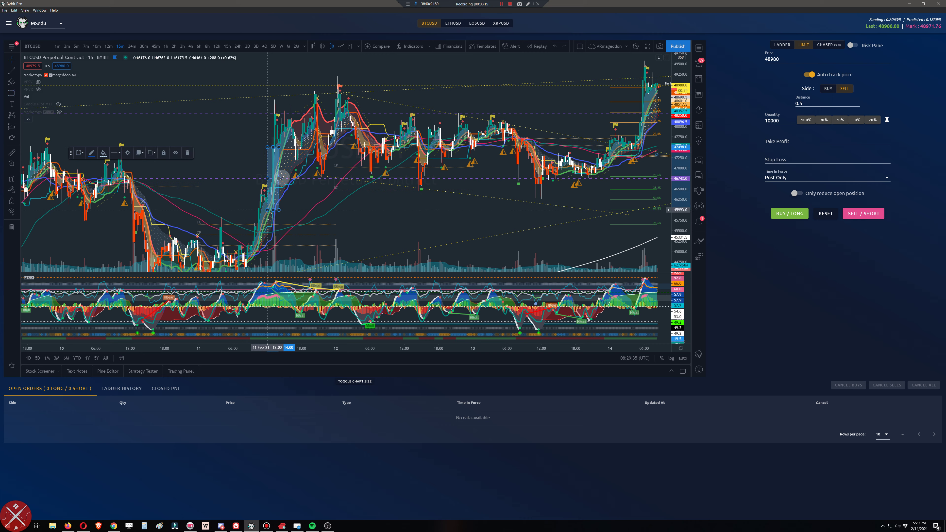
Step: Extend the rectangle over the 11 Feb rally to 12 Feb 20:00 and delete it
drag(278, 177, 449, 179)
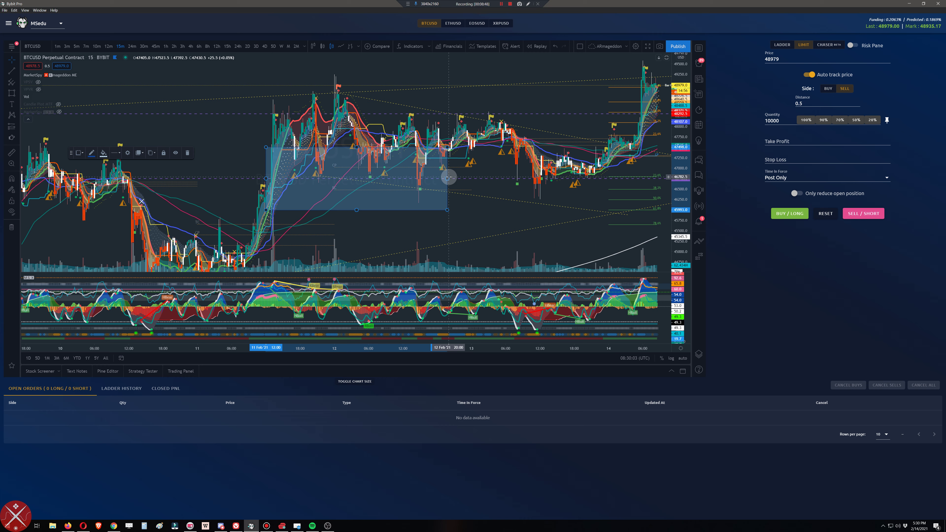
key(Delete)
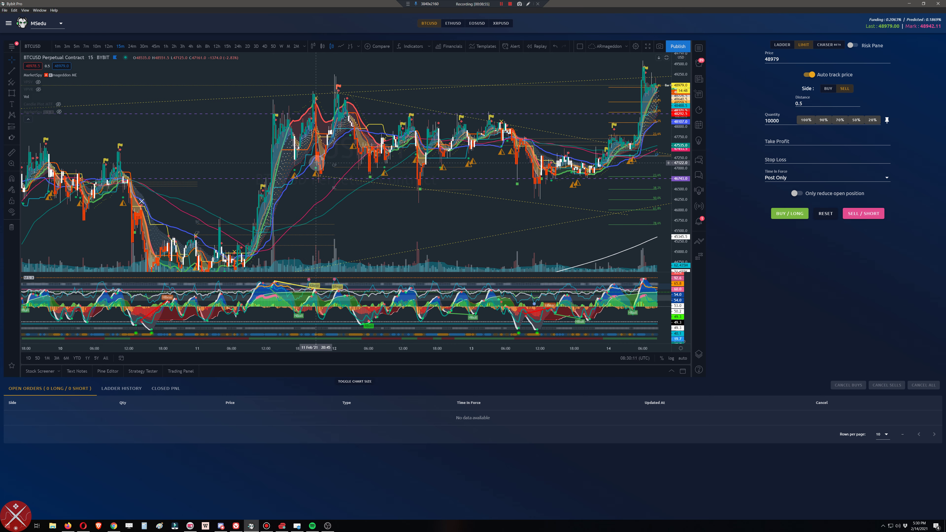
Step: Draw a rectangle from 11 Feb 11:45 to 13 Feb 02:45, between about 47,062 and 46,008, and delete it
click(14, 96)
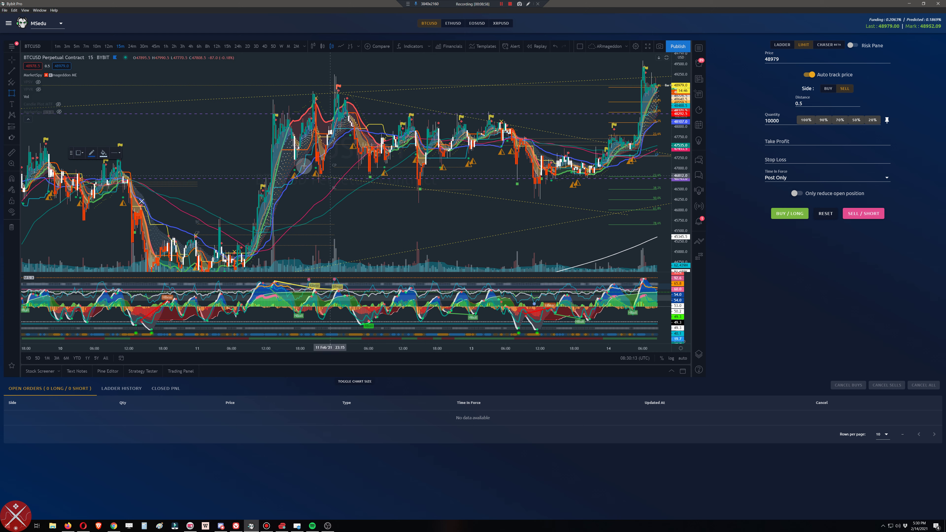
mouse_move(288, 204)
mouse_down()
mouse_move(264, 209)
mouse_move(403, 186)
mouse_move(486, 187)
mouse_up()
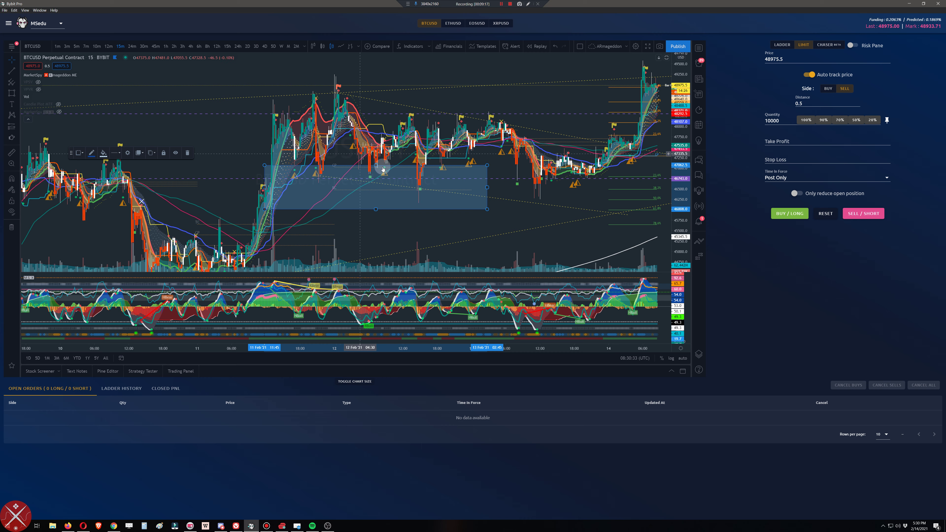
key(Delete)
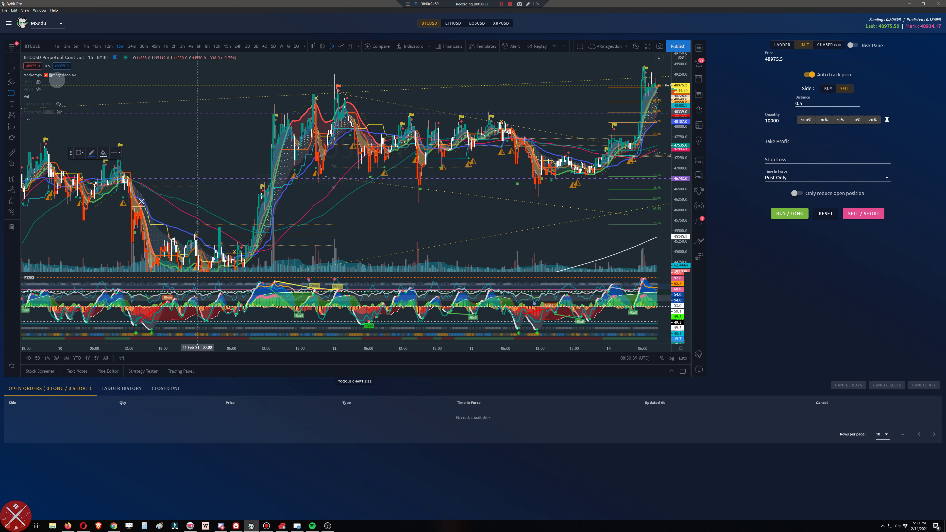
Step: Draw a thin rectangle from the 11 Feb 21:30 low, about 46,834 to 46,627, extend it to 13 Feb 07:00, and delete it
mouse_move(49, 77)
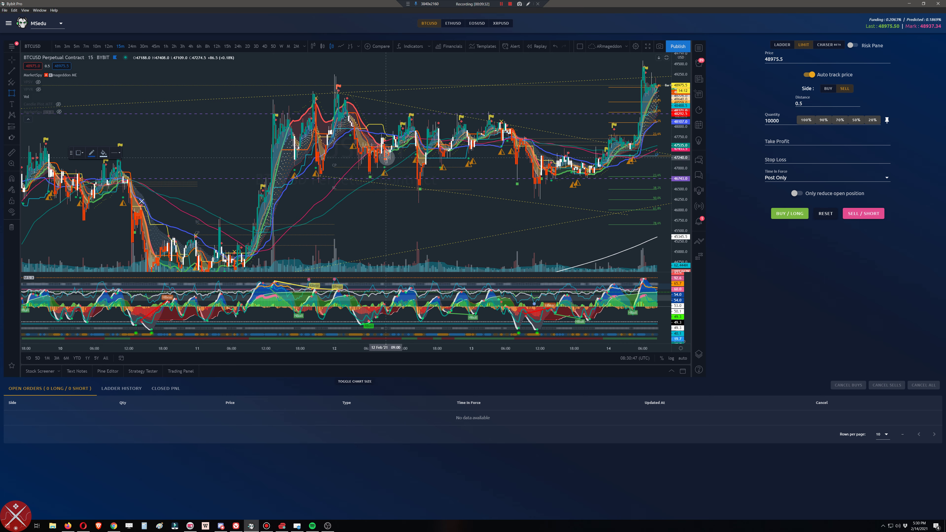
drag(368, 175, 319, 183)
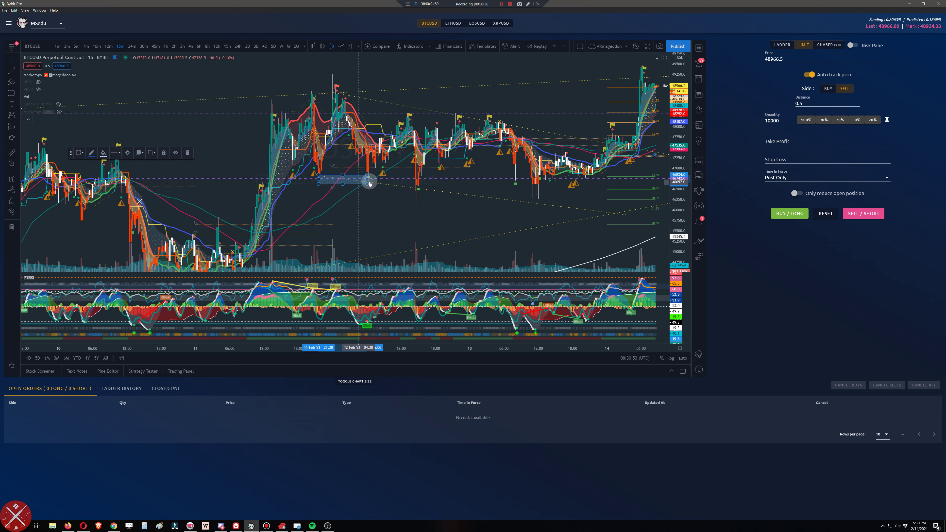
drag(368, 179, 510, 181)
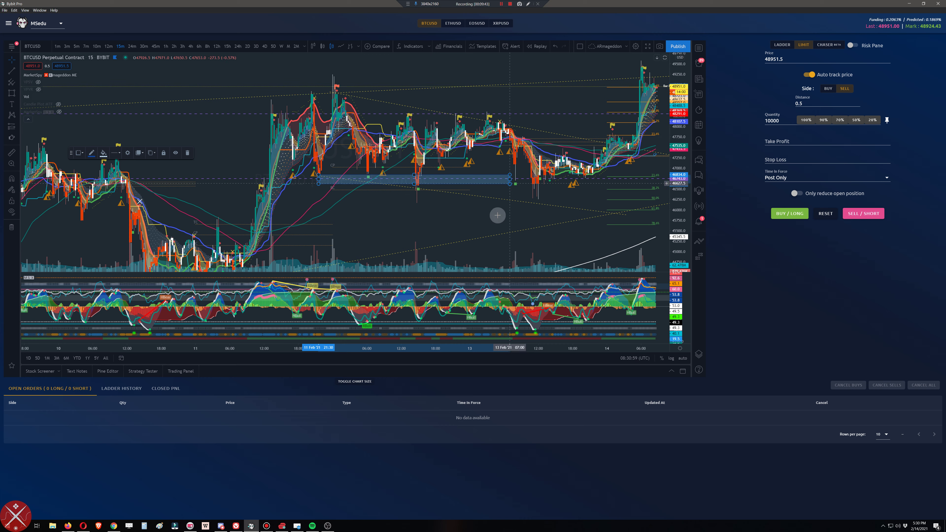
key(Delete)
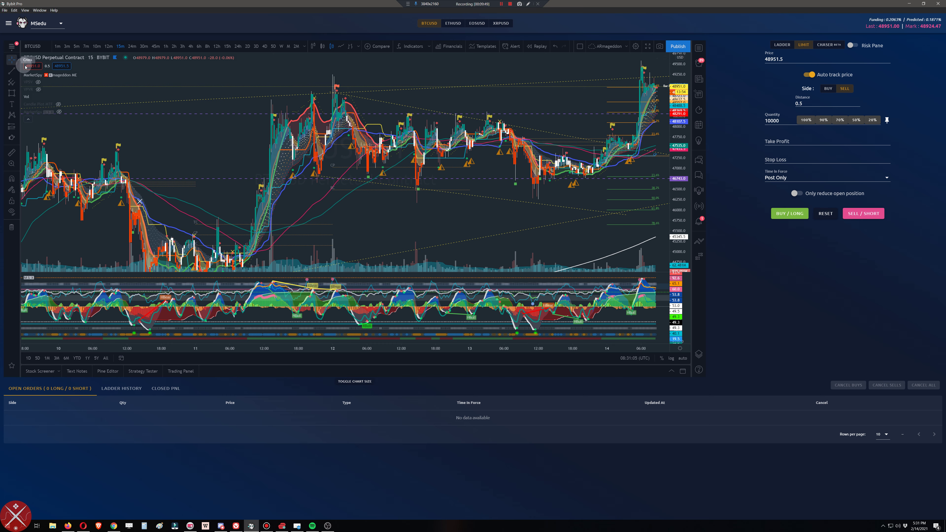
Step: Draw a rectangle from 12 Feb 15:00 to early 14 Feb, between about 47,062 and 46,133, and delete it
click(13, 64)
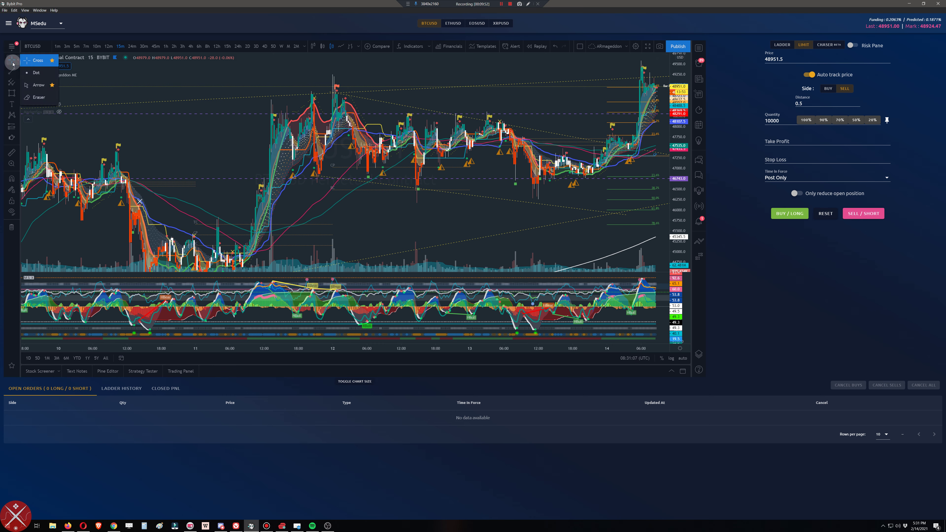
click(35, 61)
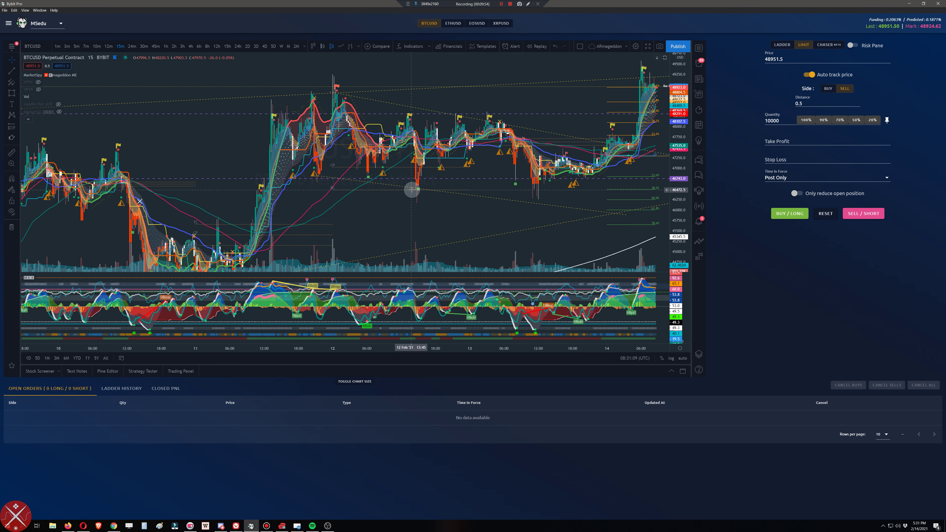
scroll(411, 190, up, 1)
click(9, 95)
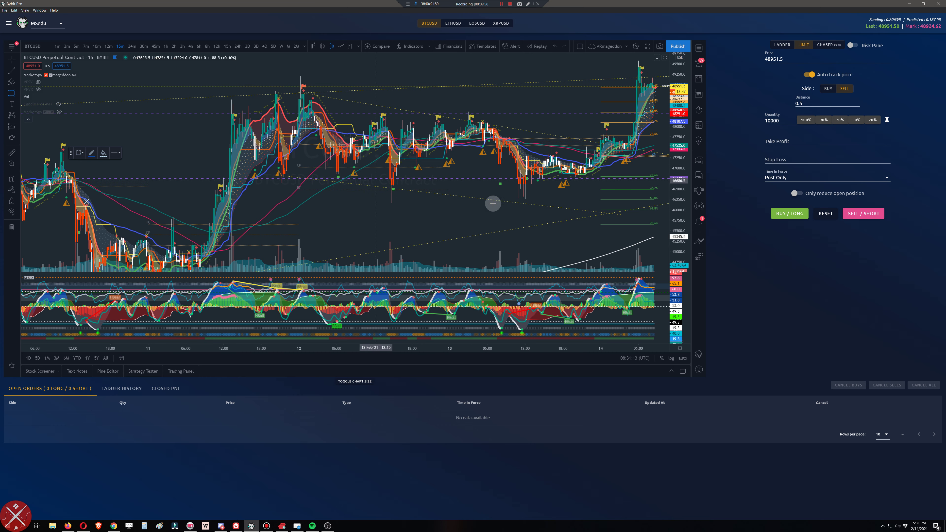
scroll(399, 208, up, 1)
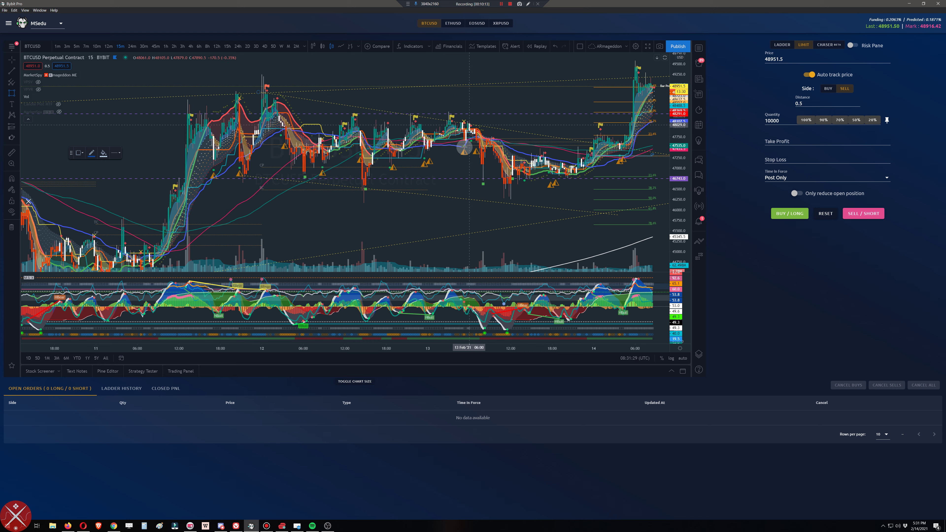
click(483, 132)
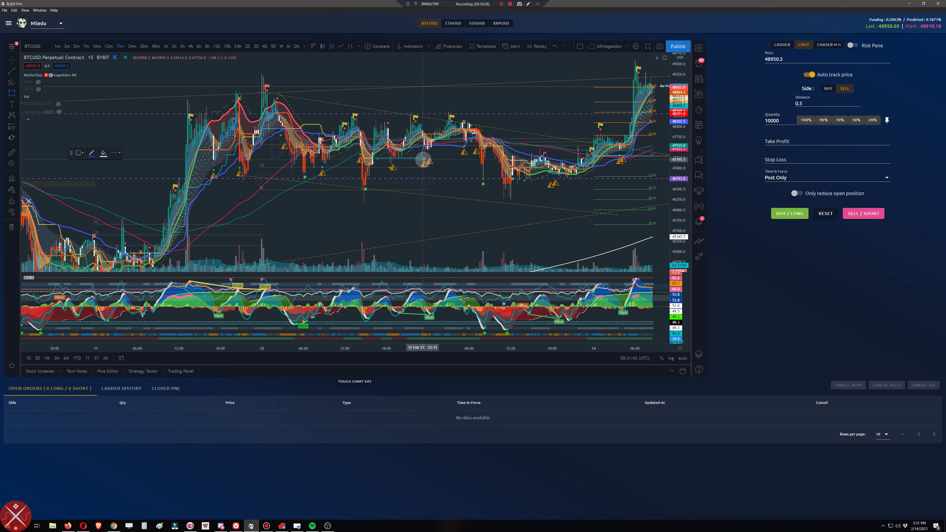
mouse_move(392, 165)
mouse_down()
mouse_move(367, 204)
mouse_move(613, 183)
mouse_up()
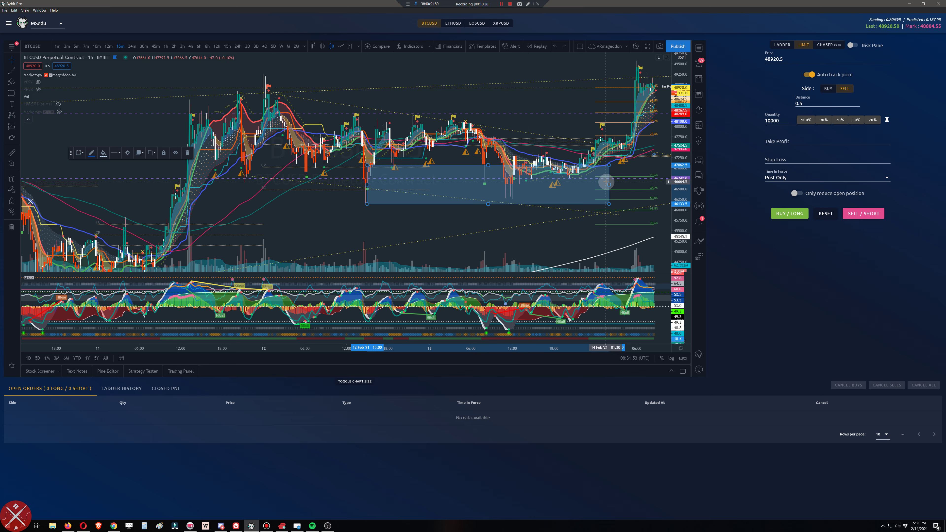
key(Delete)
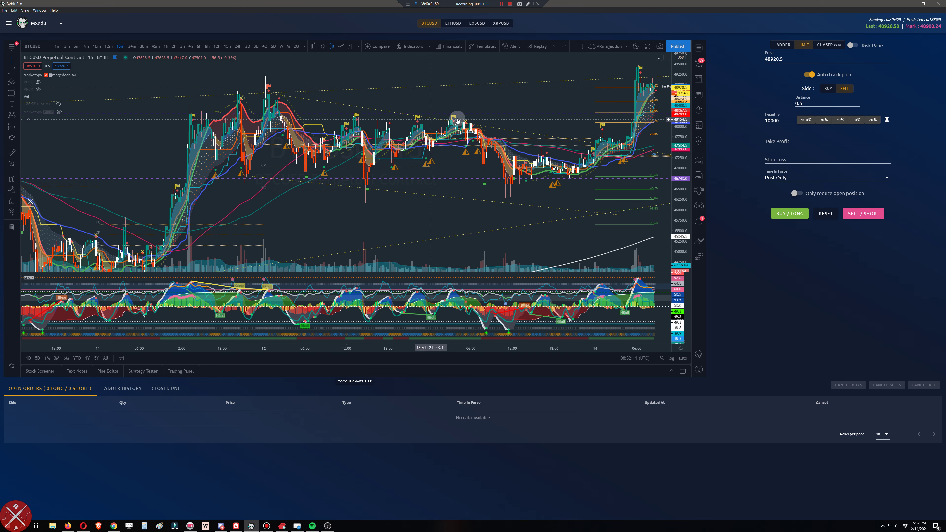
Step: Draw a demand zone rectangle from 12 Feb 15:00 to 14 Feb 03:15, between about 47,045 and 46,185
click(12, 93)
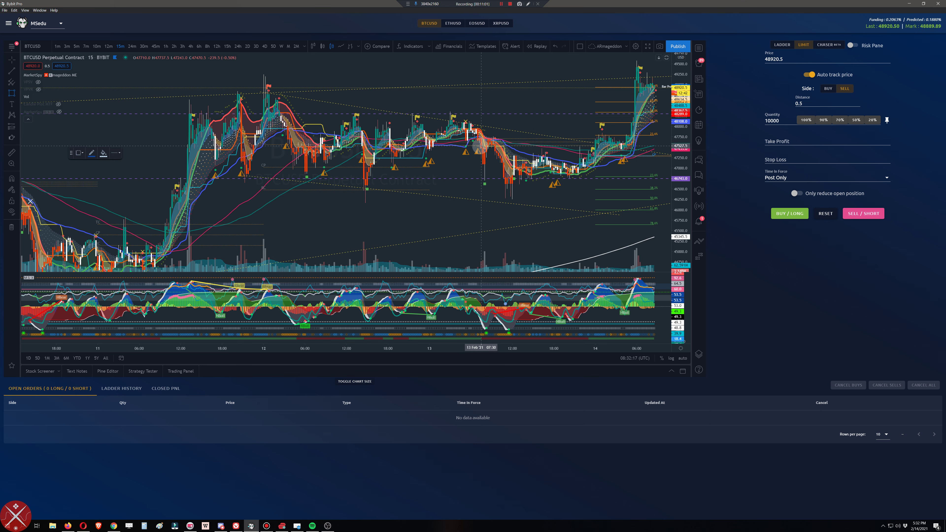
mouse_move(391, 166)
mouse_down()
mouse_move(367, 201)
mouse_move(382, 184)
mouse_move(616, 186)
mouse_move(537, 182)
mouse_up()
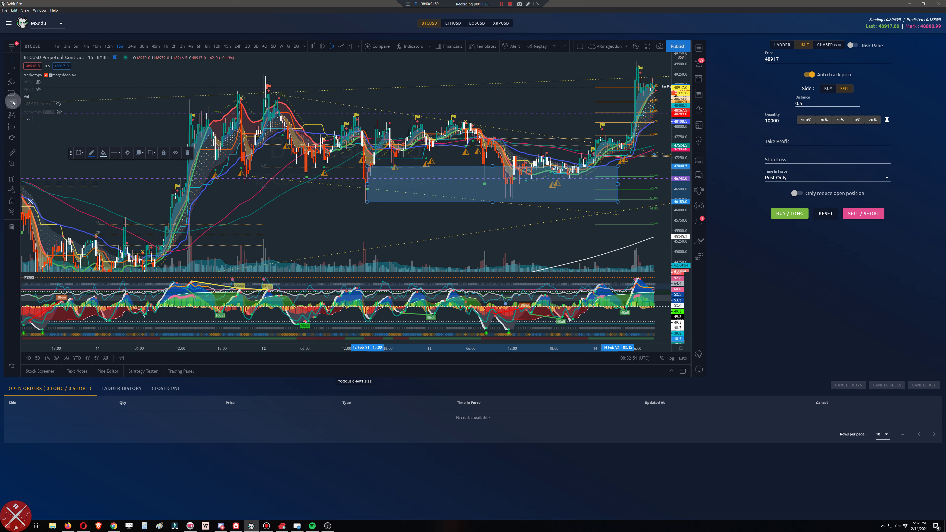
Step: Mark the 13 Feb low inside the demand zone with a short brush stroke and return to the cross cursor
click(18, 74)
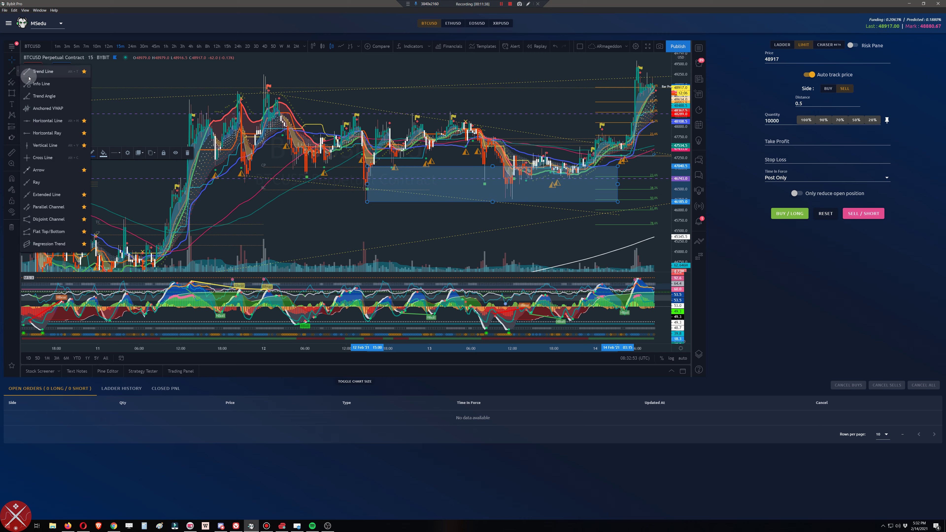
click(20, 97)
click(30, 96)
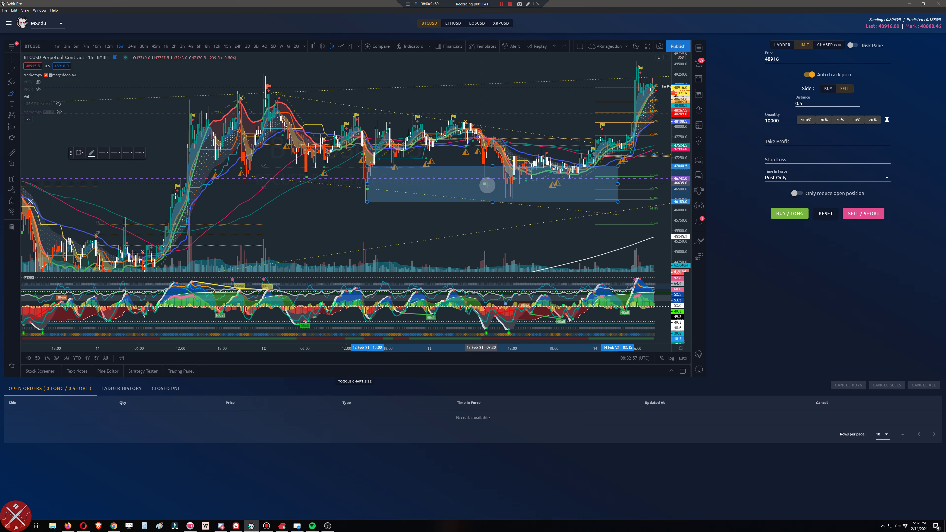
mouse_move(505, 185)
mouse_down()
mouse_move(548, 190)
mouse_move(500, 190)
mouse_move(519, 160)
mouse_up()
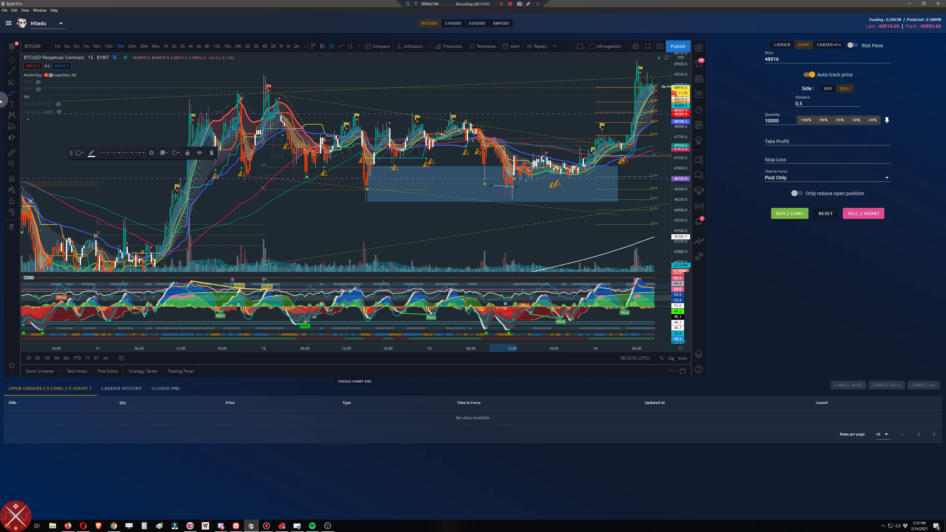
click(11, 64)
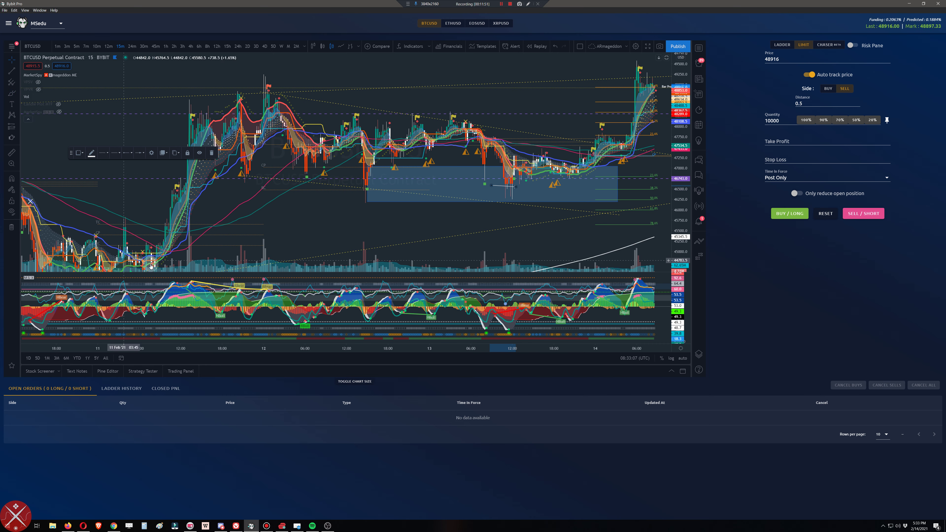
click(113, 240)
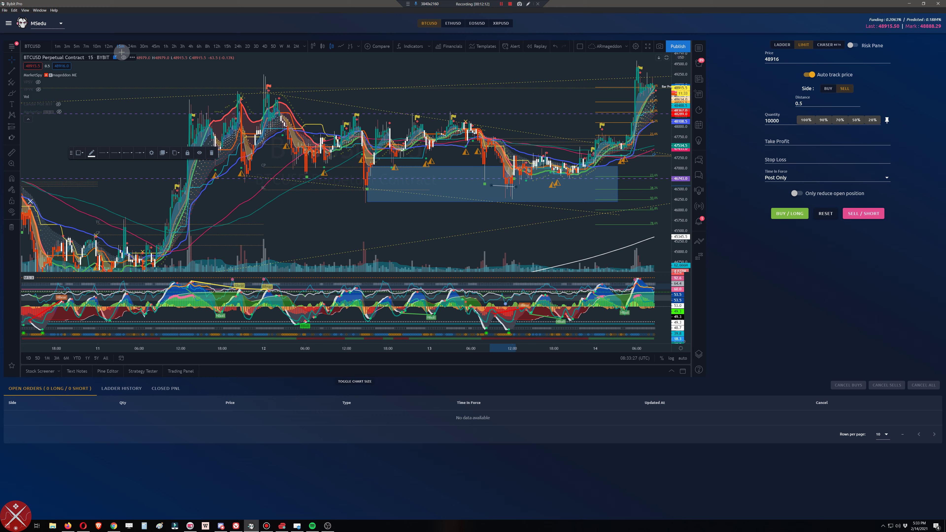
Step: Switch the BTCUSD chart to the 30-minute timeframe with the demand zone in view
click(144, 47)
scroll(501, 194, up, 3)
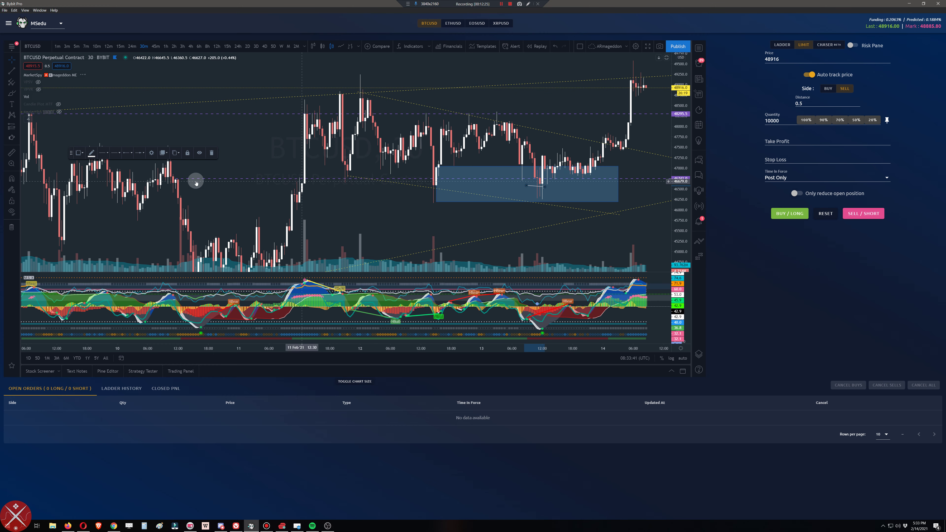
scroll(174, 180, down, 2)
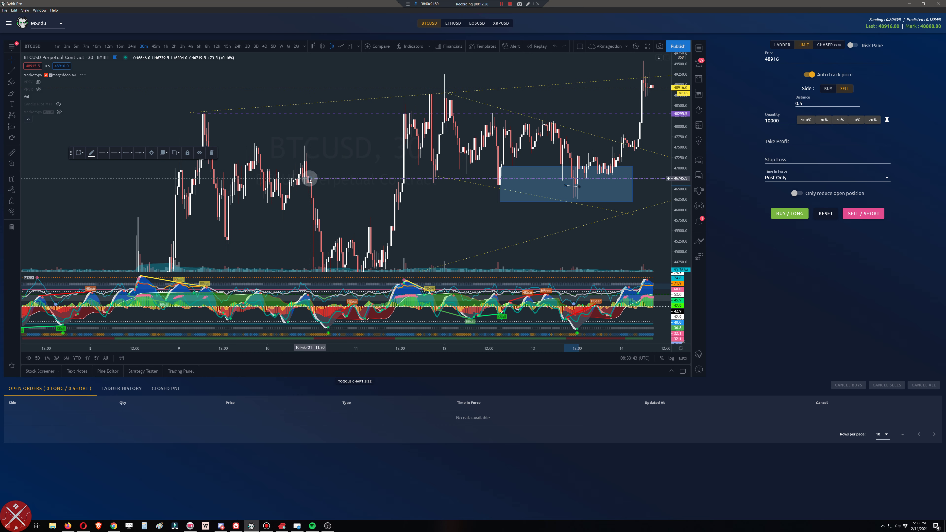
scroll(573, 177, up, 2)
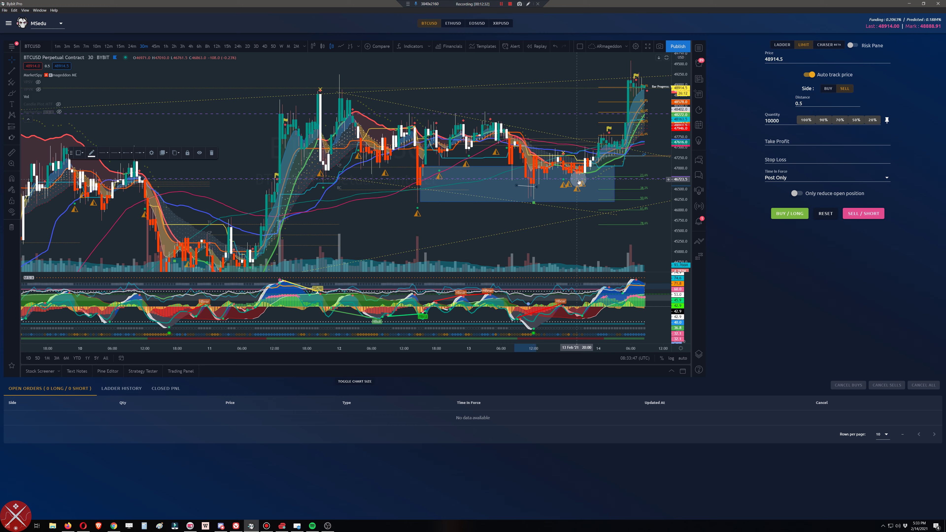
scroll(578, 182, up, 1)
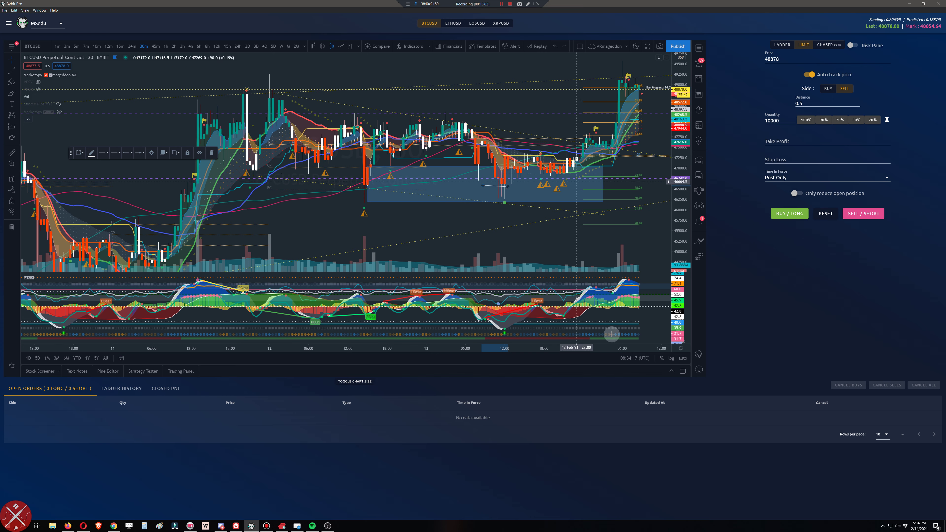
Step: Examine the 13 Feb candles inside the demand zone and the 14 Feb rally out of it on the 30-minute chart
click(563, 169)
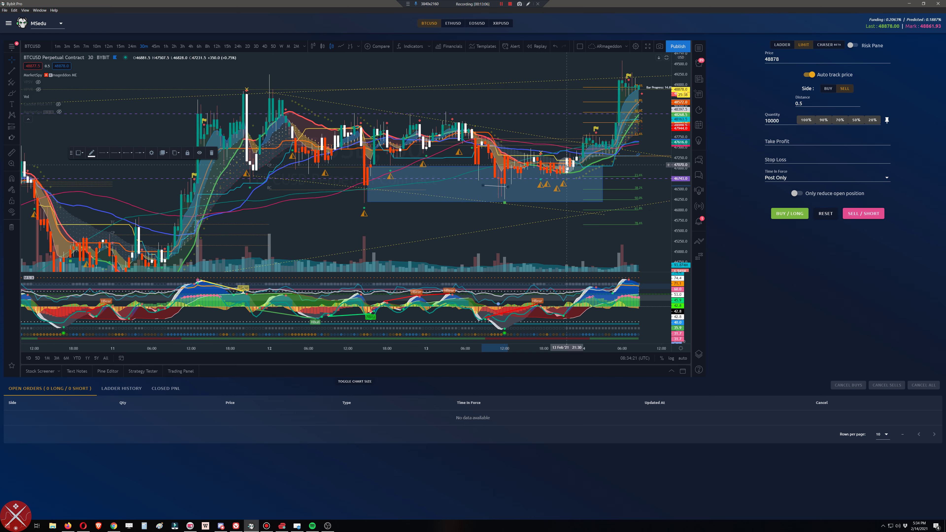
click(616, 150)
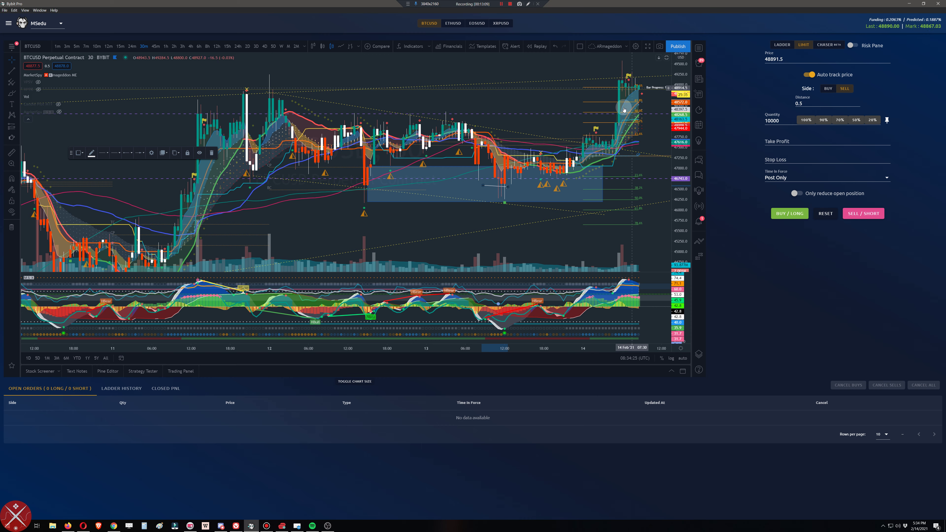
click(570, 169)
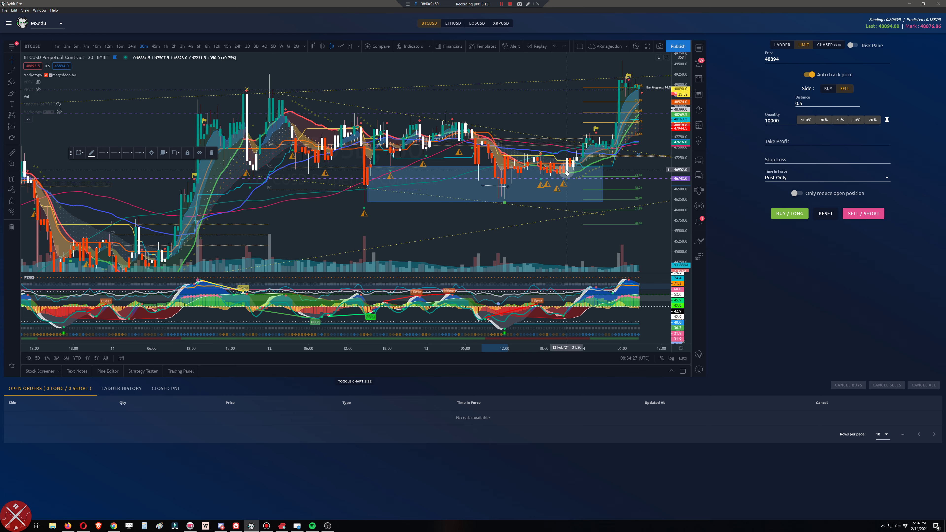
click(560, 172)
click(497, 185)
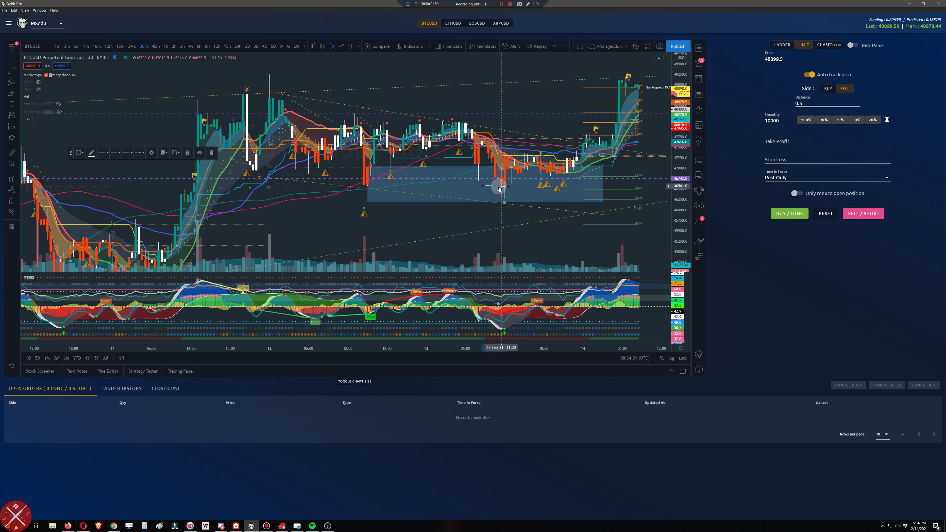
click(557, 170)
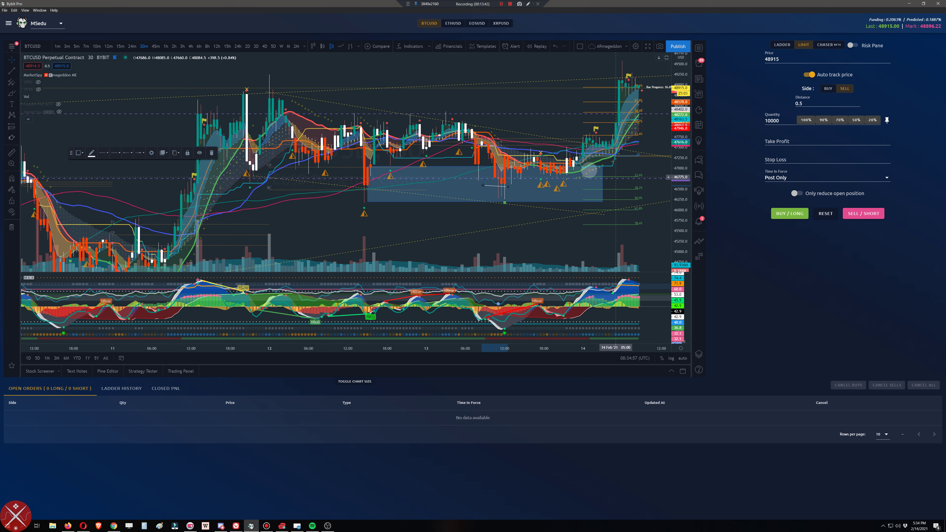
drag(645, 110, 560, 114)
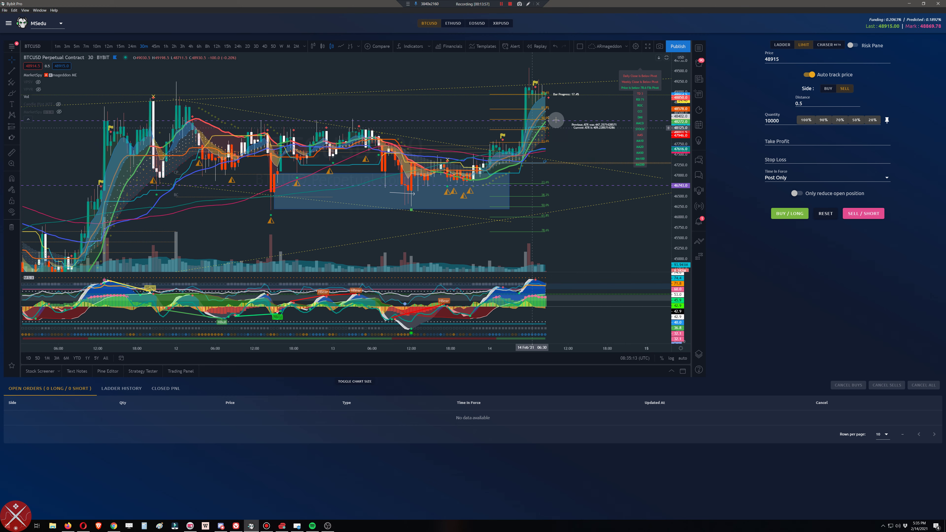
scroll(576, 140, down, 1)
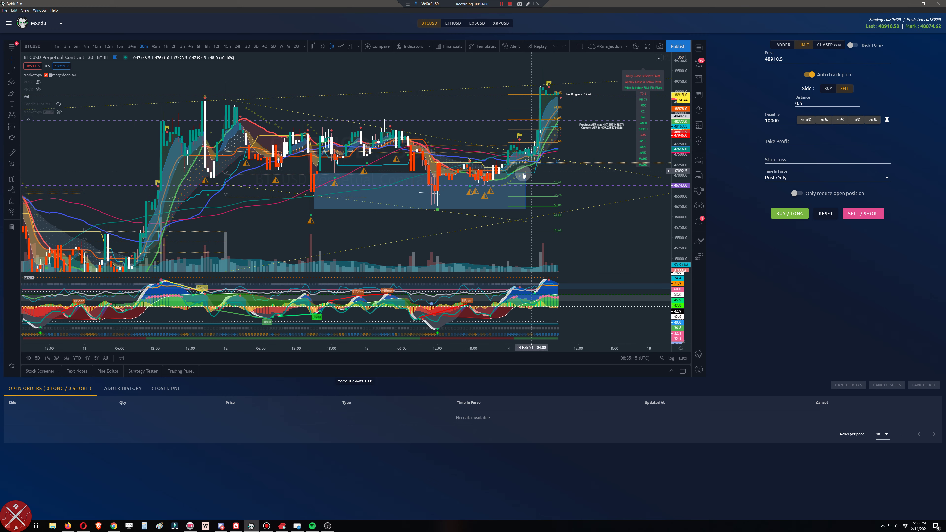
scroll(523, 172, down, 1)
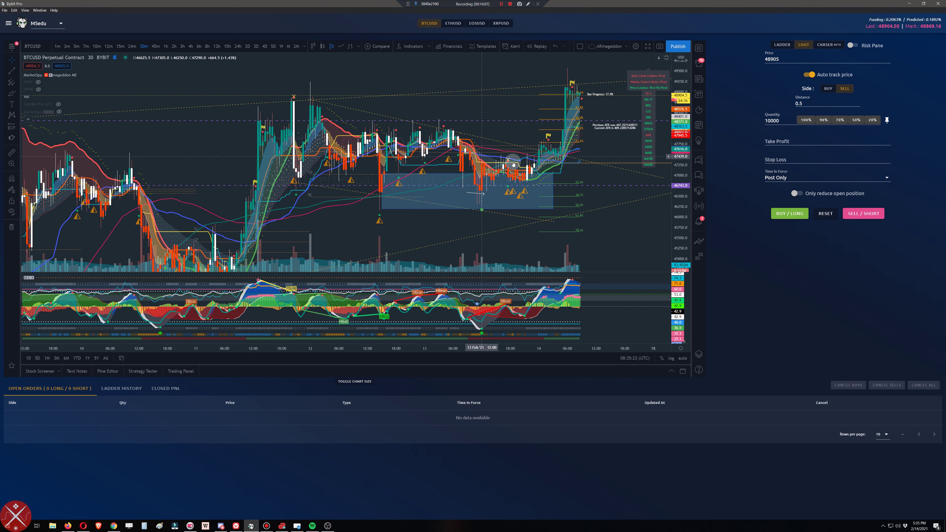
Step: Delete the demand zone rectangle spanning 12 to 14 Feb from the 30-minute BTCUSD chart
click(448, 176)
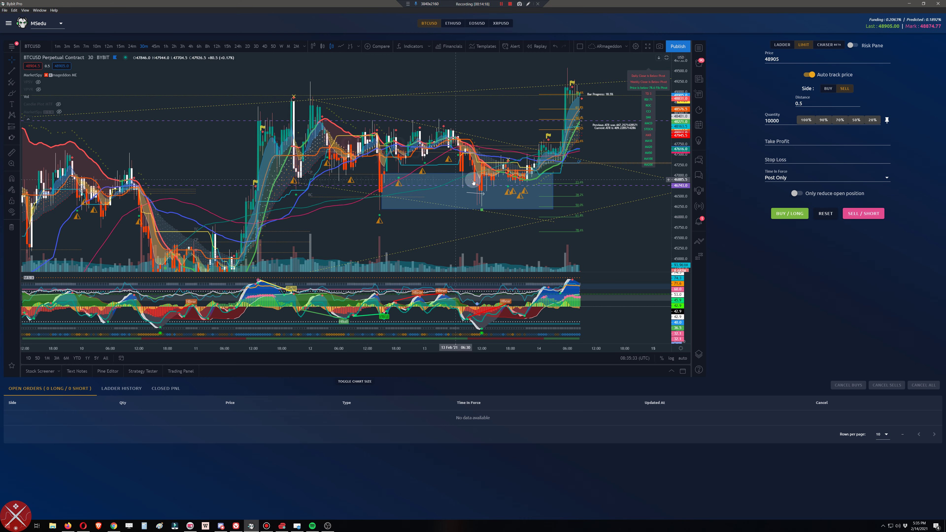
click(554, 192)
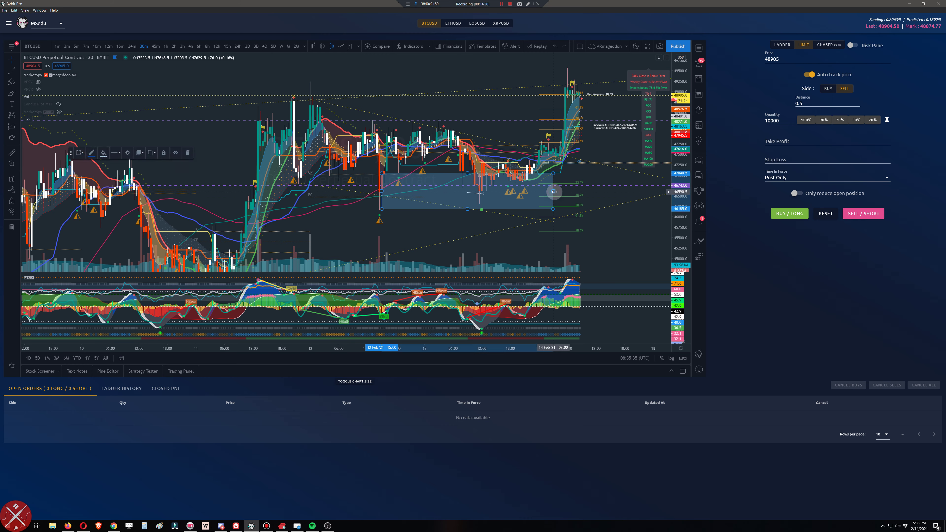
key(Delete)
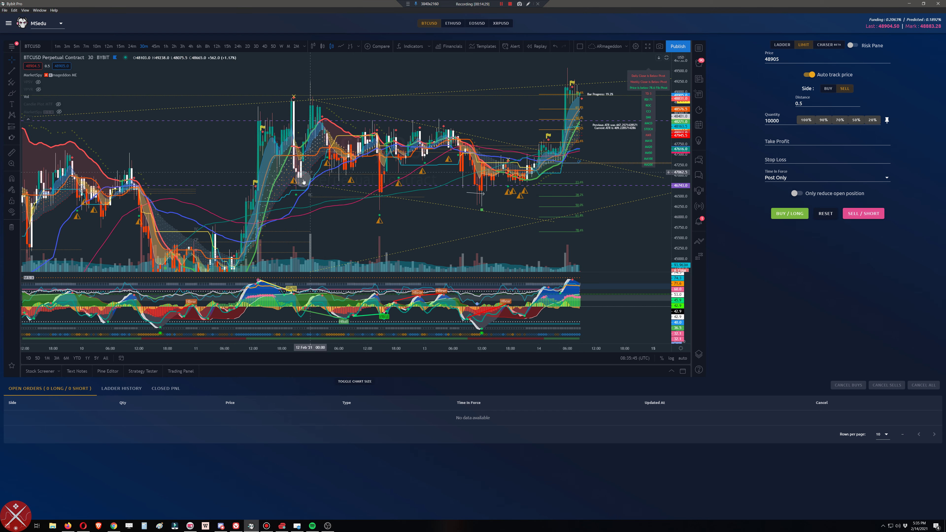
click(295, 203)
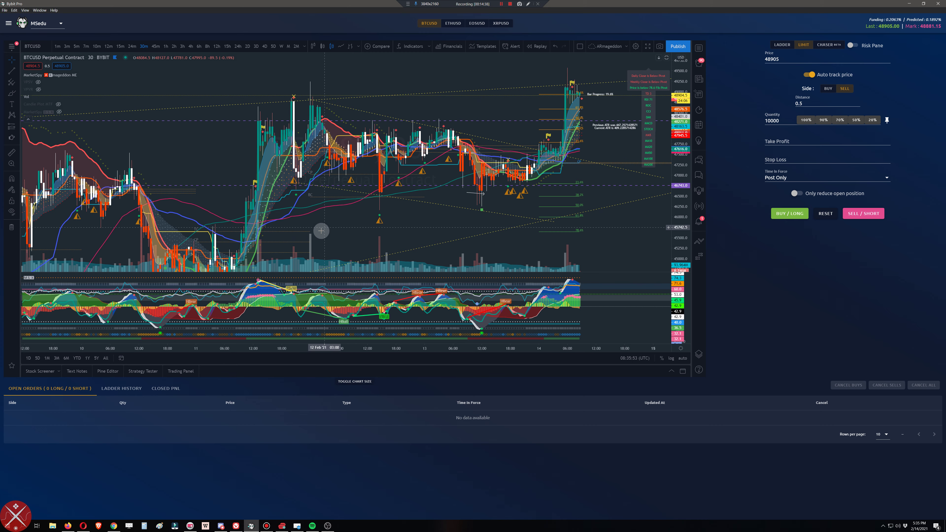
drag(413, 192, 532, 168)
drag(369, 209, 492, 195)
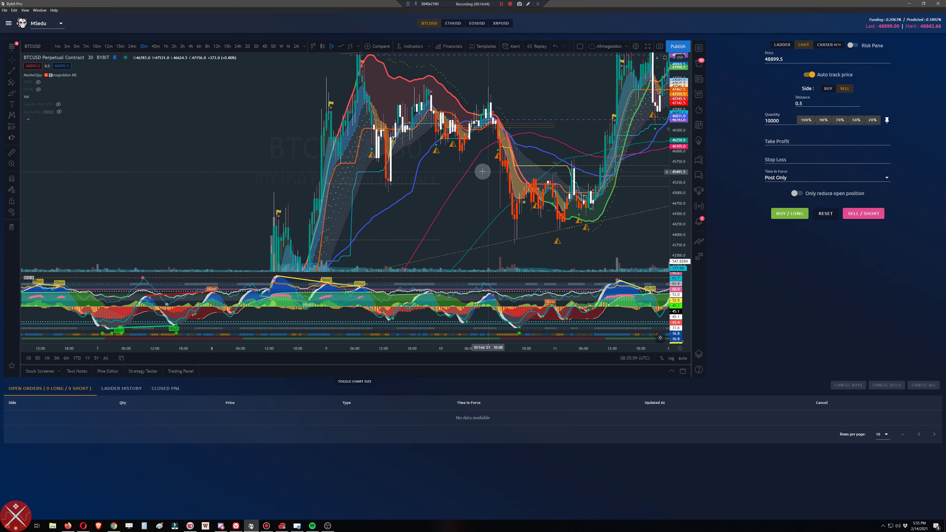
click(19, 97)
click(41, 128)
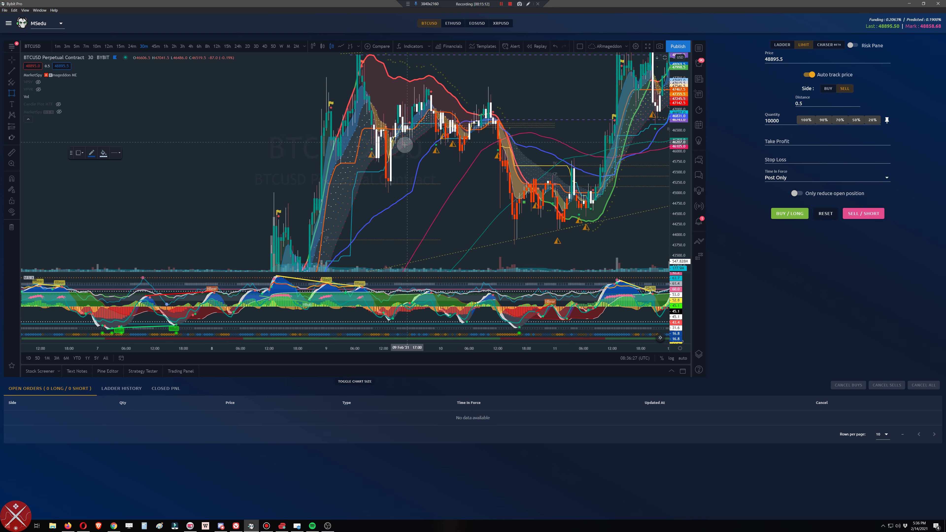
mouse_move(406, 181)
mouse_down()
mouse_move(389, 191)
mouse_move(497, 166)
mouse_move(583, 166)
mouse_up()
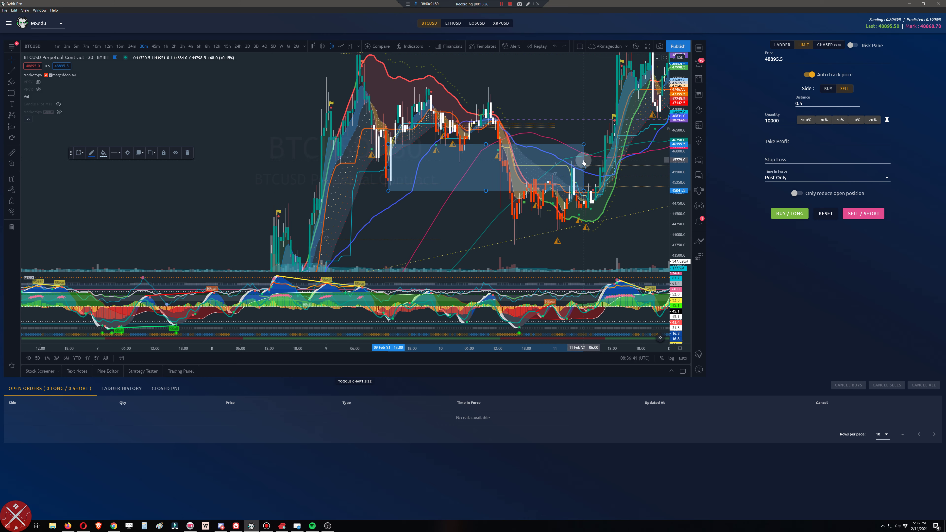
key(Delete)
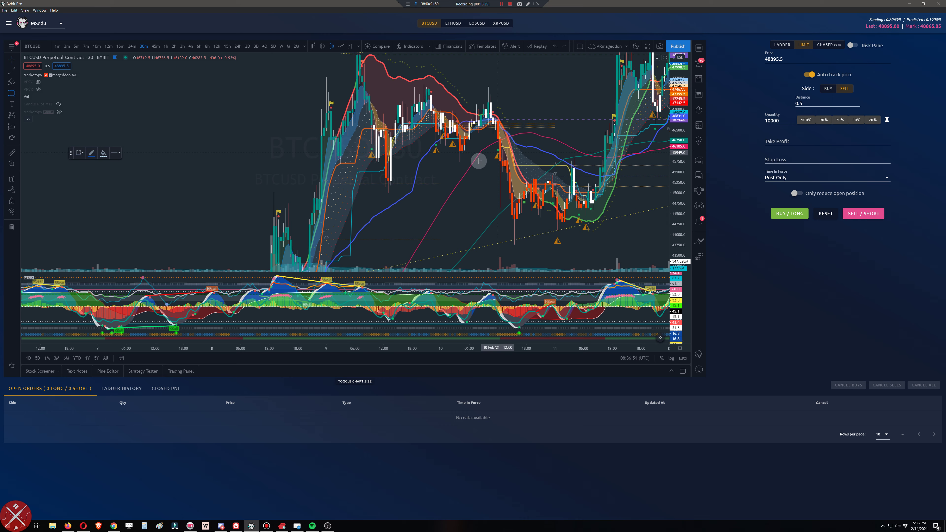
Step: Draw a demand zone from 9 Feb 13:00 to 11 Feb 09:00, about 45,740 to 44,960, and mark the 10 Feb drop into it with a brush stroke
drag(461, 161, 388, 194)
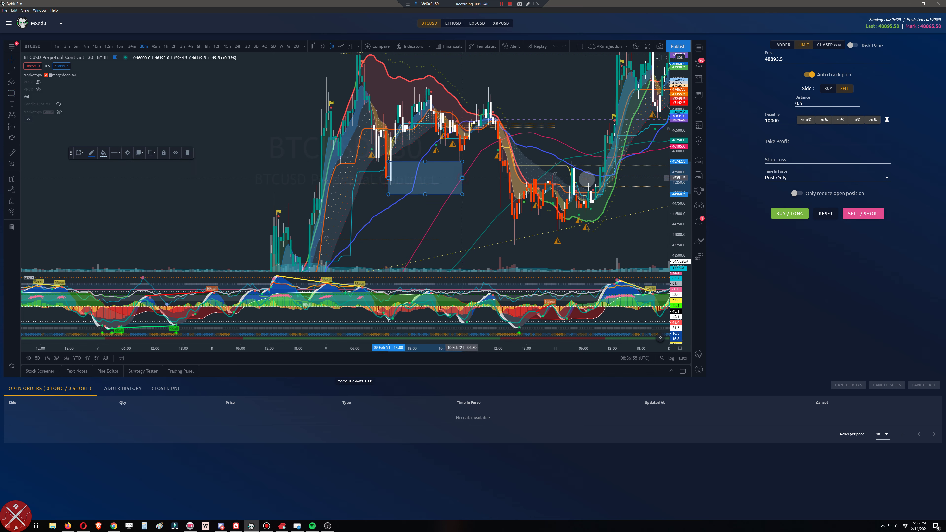
drag(462, 178, 597, 178)
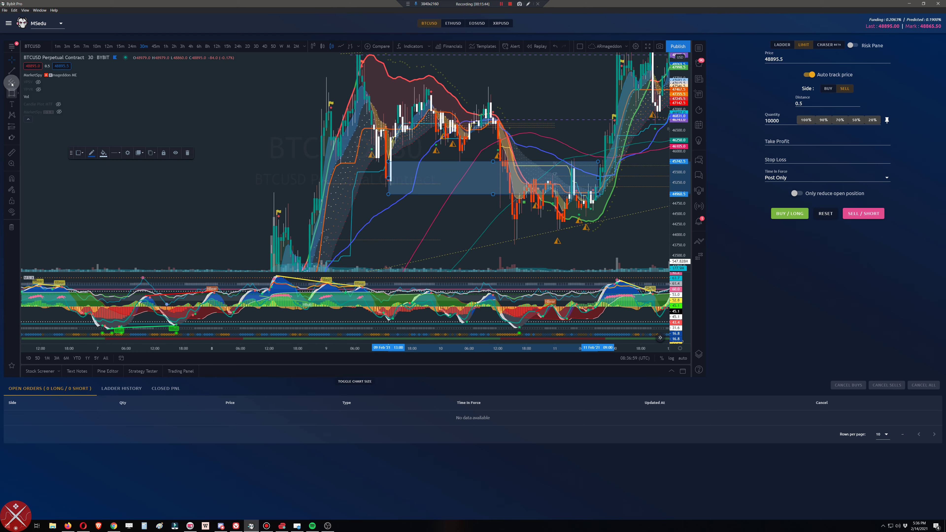
click(18, 96)
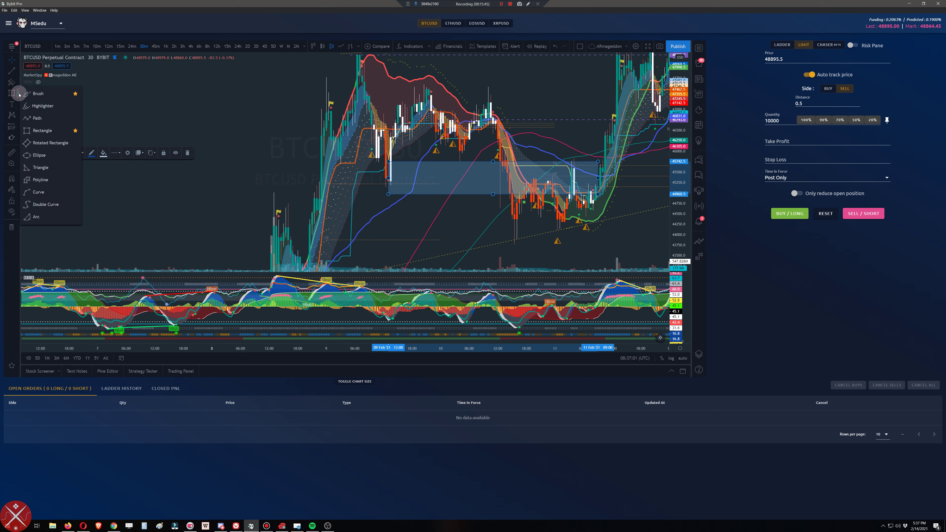
click(38, 91)
mouse_move(489, 184)
mouse_down()
mouse_move(503, 183)
mouse_move(519, 160)
mouse_up()
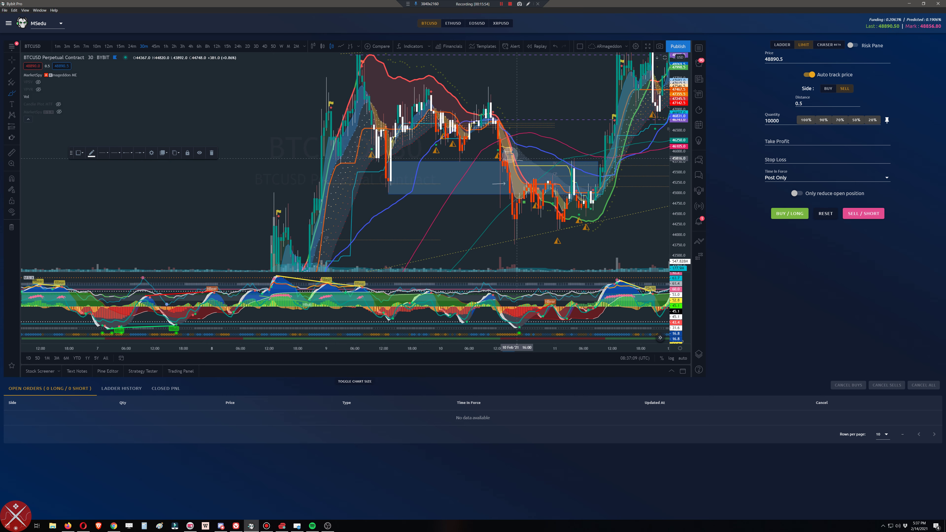
click(510, 160)
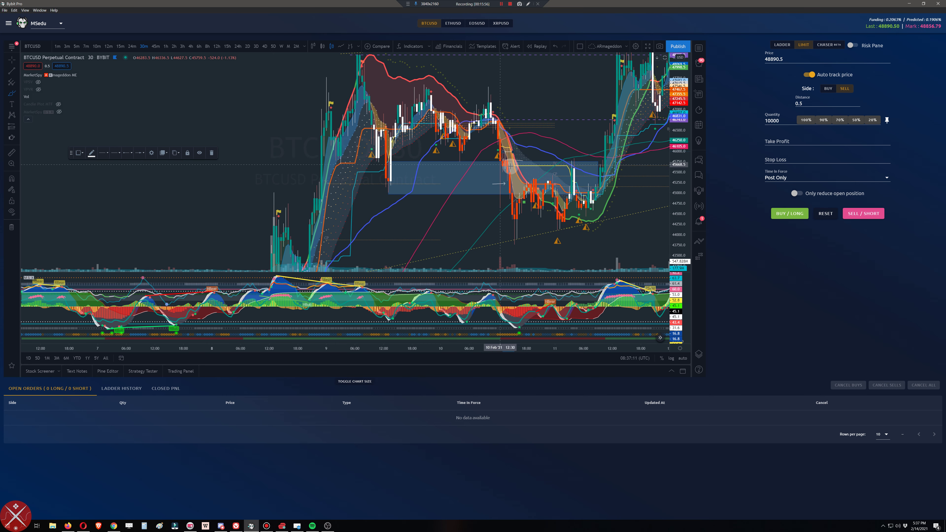
click(512, 161)
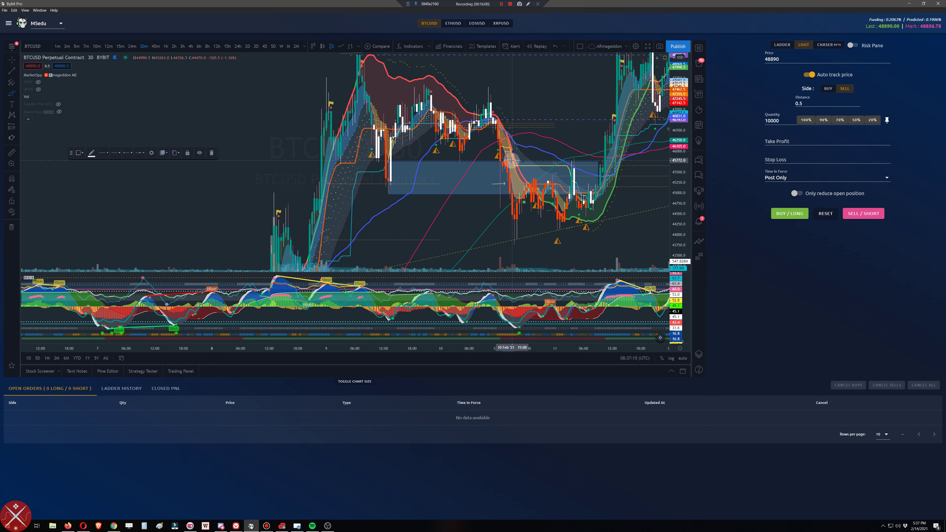
mouse_move(65, 113)
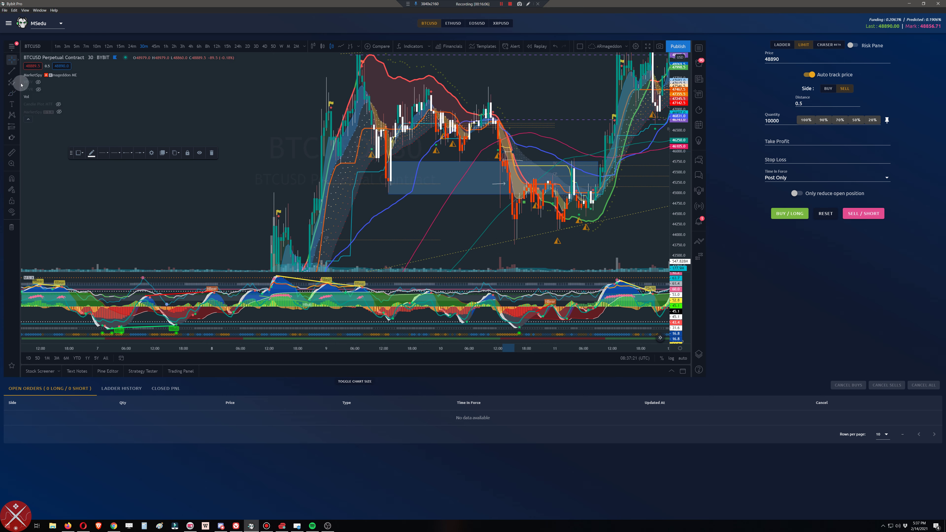
Step: Draw a second, lower demand zone rectangle from 8 Feb 21:00 to about 11 Feb 15:30, between about 45,010 and 44,030
click(18, 97)
click(43, 124)
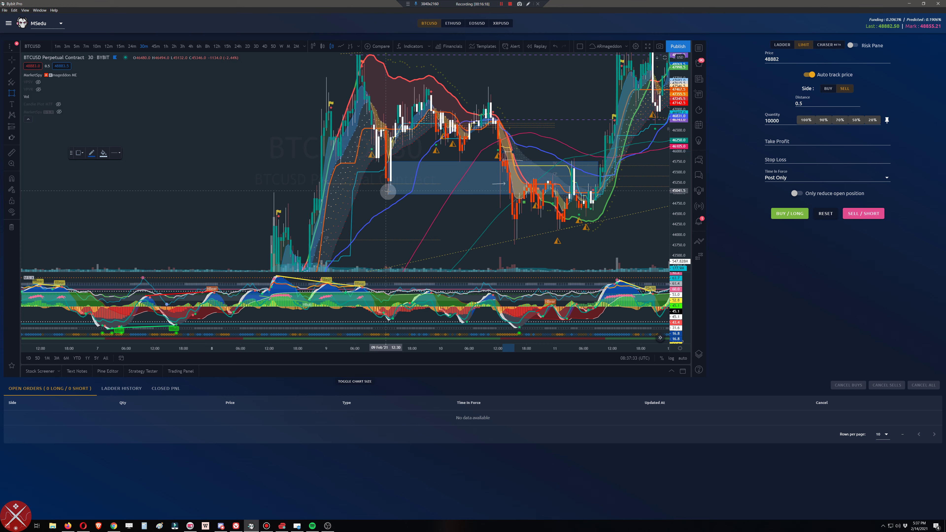
mouse_move(388, 192)
mouse_down()
mouse_move(337, 228)
mouse_move(312, 233)
mouse_up()
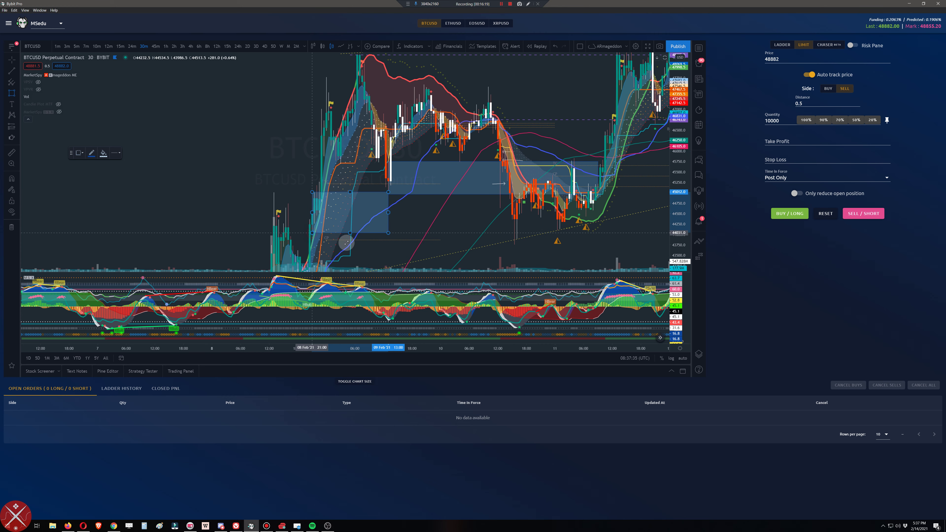
drag(381, 224, 411, 179)
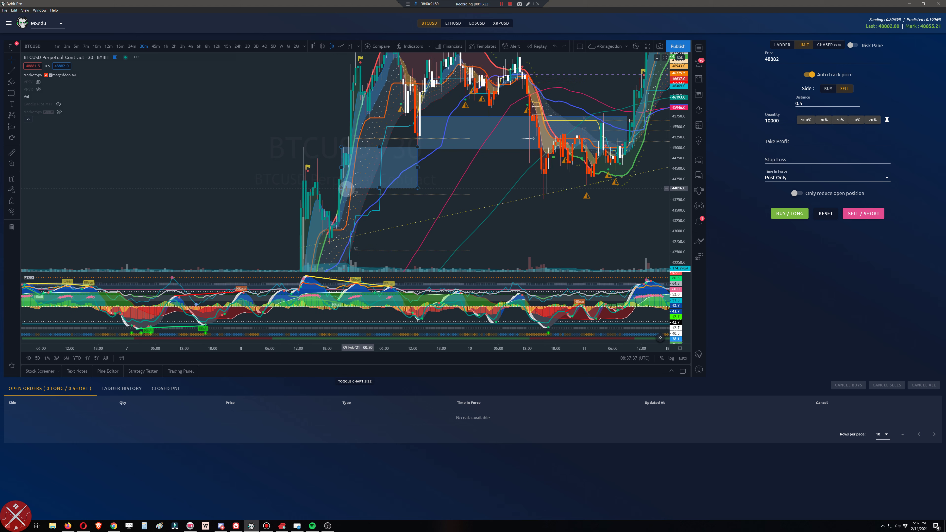
drag(418, 167, 658, 167)
Step: Delete both demand zone rectangles around the 9 to 11 Feb price action
drag(642, 199, 492, 180)
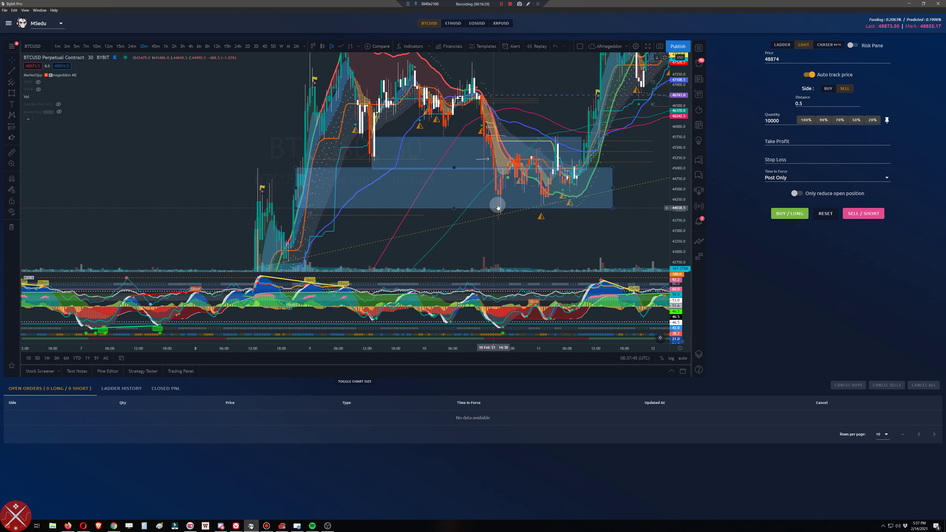
scroll(494, 206, up, 2)
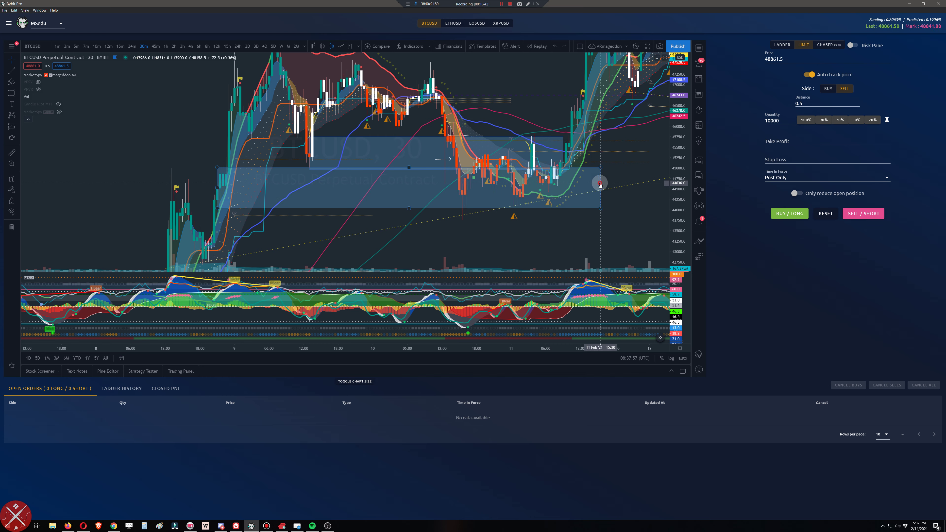
key(Delete)
click(558, 139)
key(Delete)
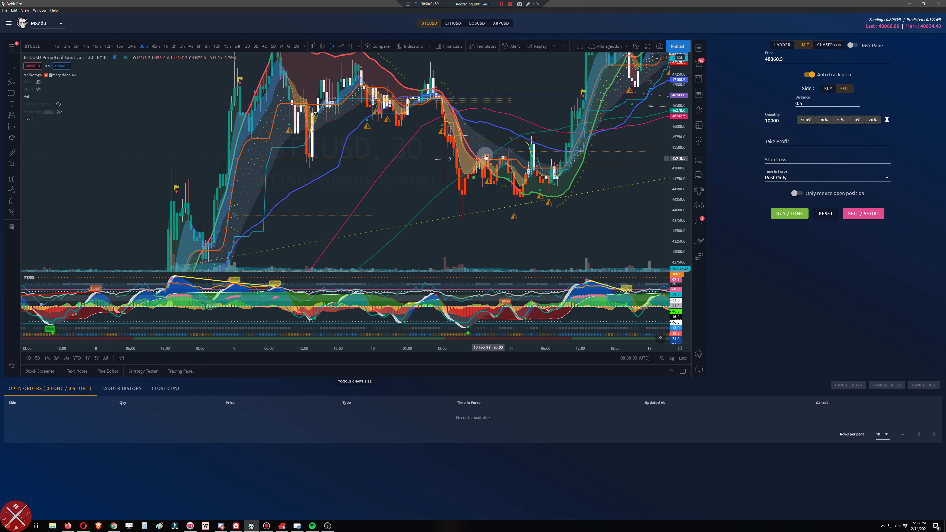
click(468, 137)
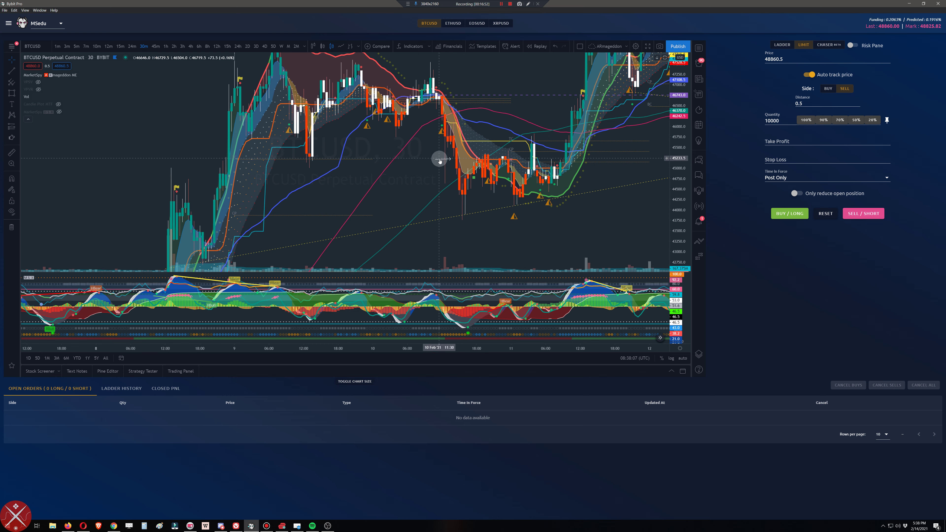
Step: Draw a demand zone rectangle at the sell-off lows from 10 Feb 15:30 to 11 Feb 15:00, between about 44,570 and 43,840
click(12, 93)
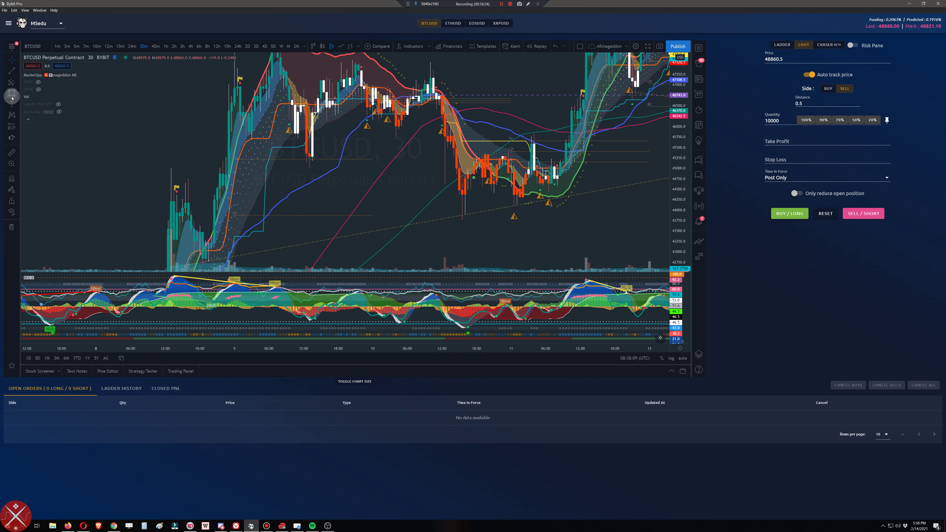
click(456, 158)
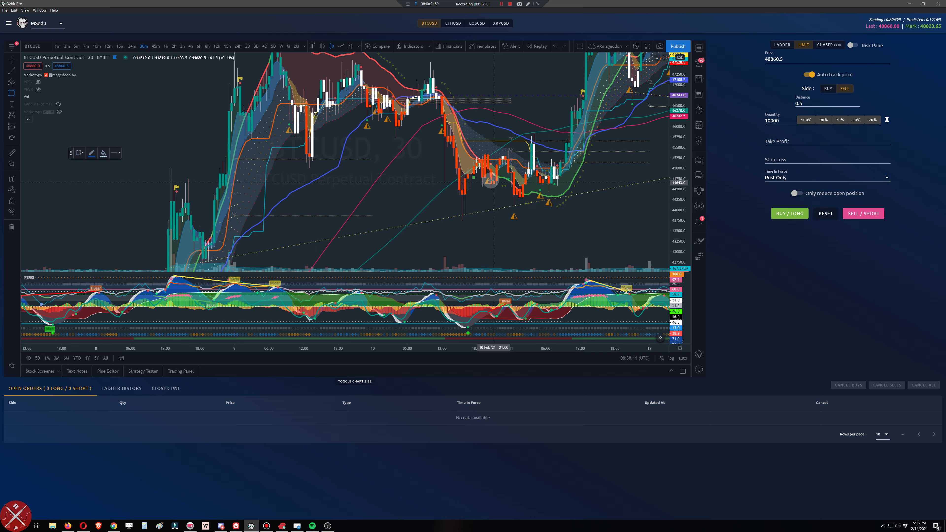
click(489, 181)
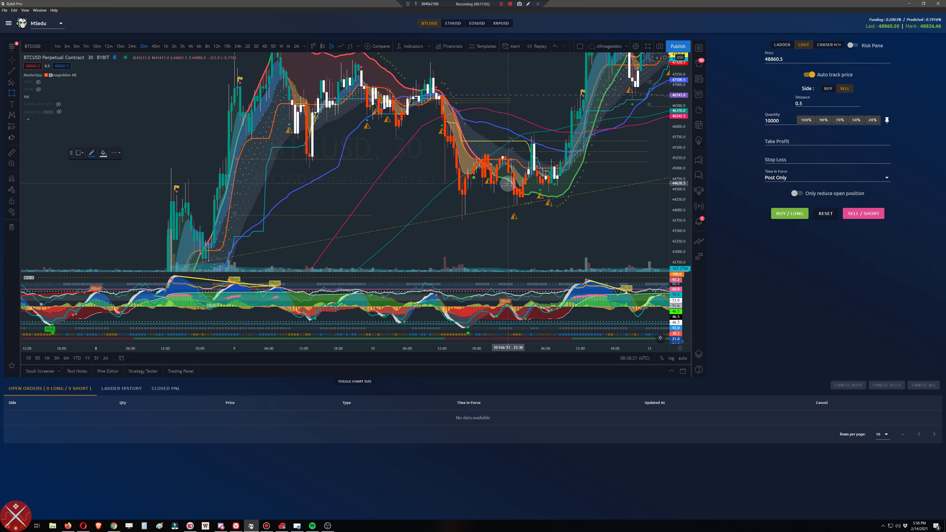
scroll(507, 183, up, 2)
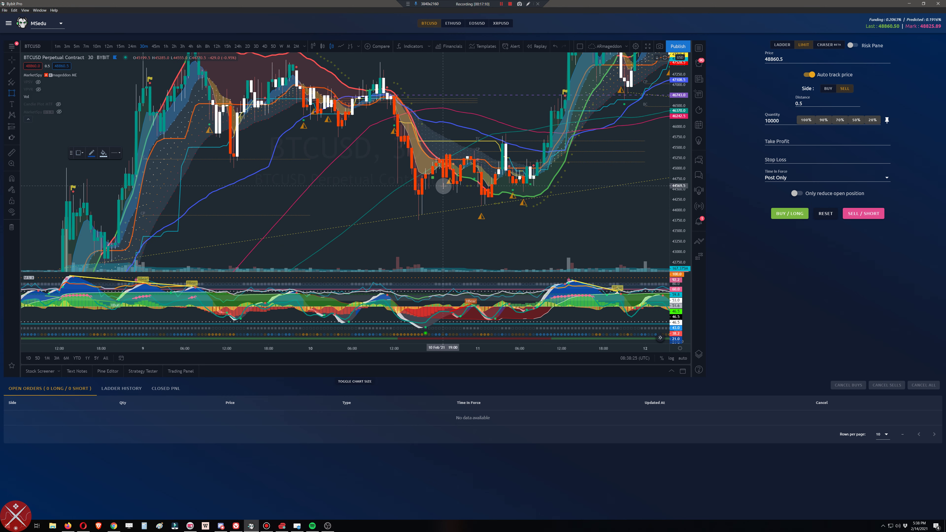
mouse_move(442, 186)
mouse_down()
mouse_move(418, 216)
mouse_move(582, 201)
mouse_up()
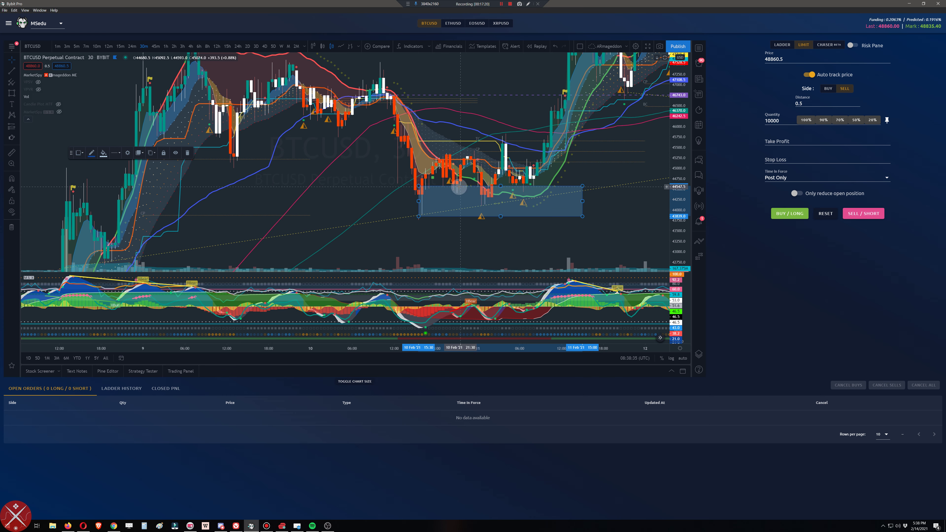
Step: Place a ladder buy of 200000 contracts in 39 orders between 48750 and 48000 with increasing scale
click(782, 44)
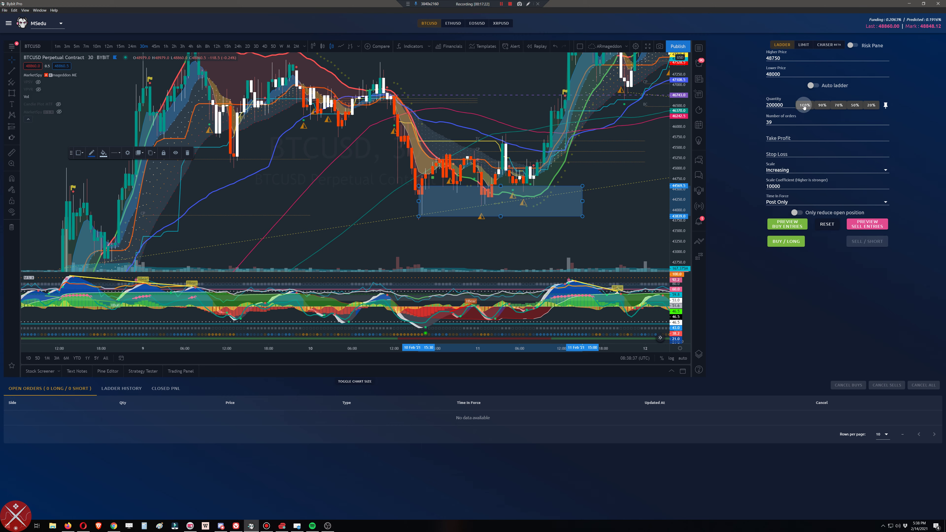
click(782, 241)
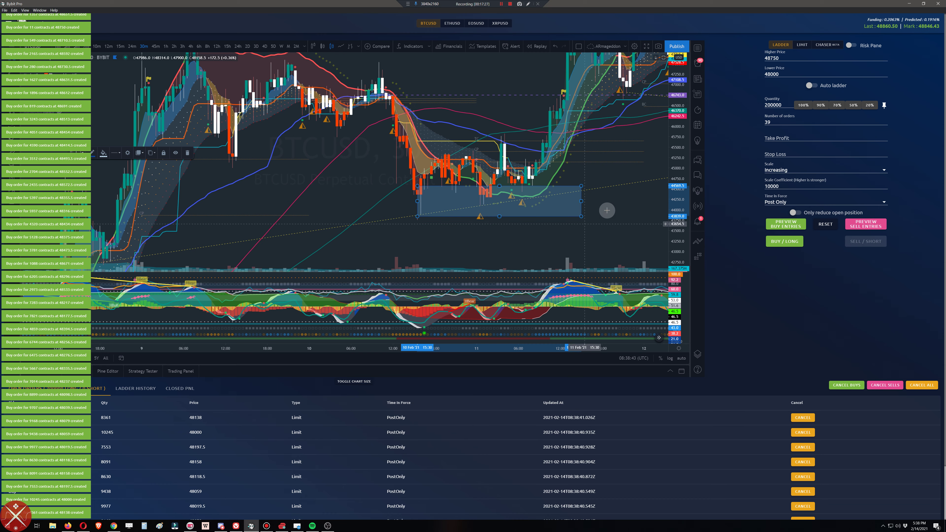
Step: Place a Post Only limit buy order for 1000 contracts at the auto-tracked price of 48860
click(808, 46)
click(800, 118)
double_click(778, 118)
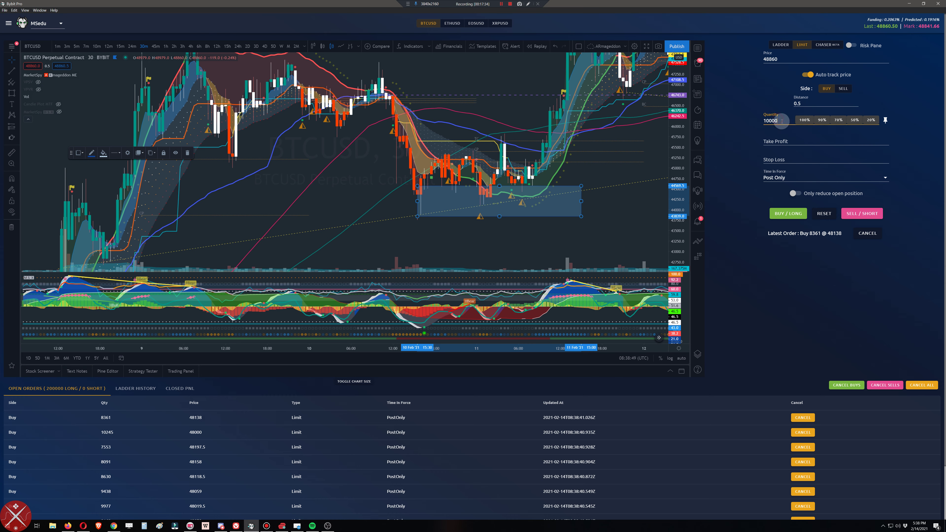
click(782, 218)
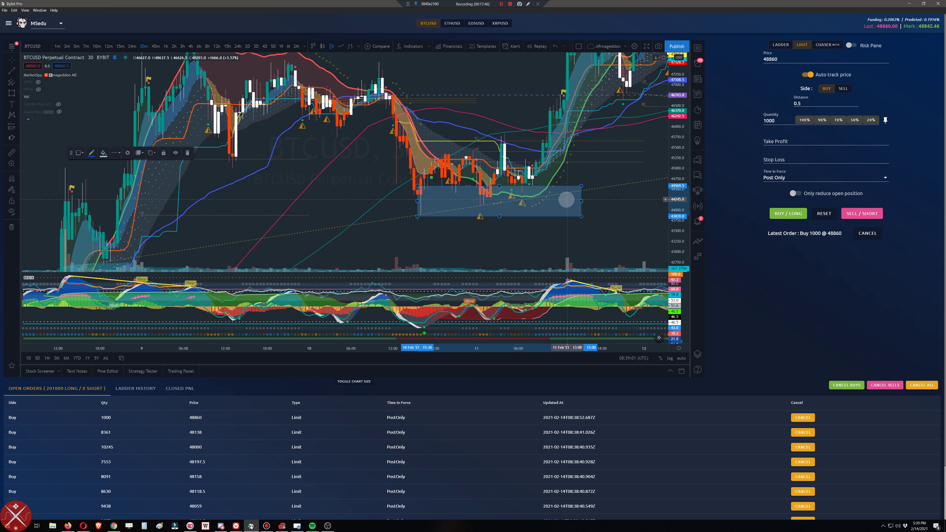
Step: Delete the demand zone at the 10 Feb lows and draw a thin zone along the 11 Feb lows from 00:30 to 08:00
key(Delete)
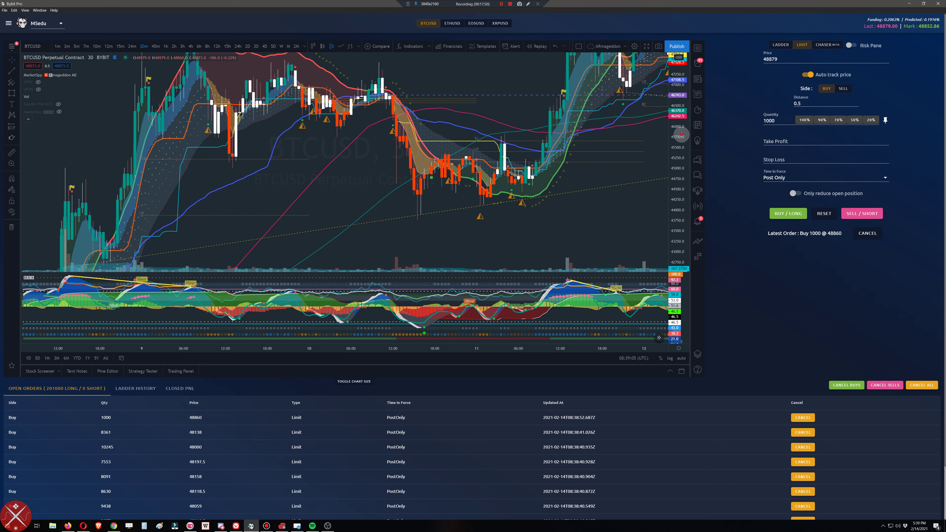
drag(599, 182, 591, 187)
scroll(591, 186, up, 1)
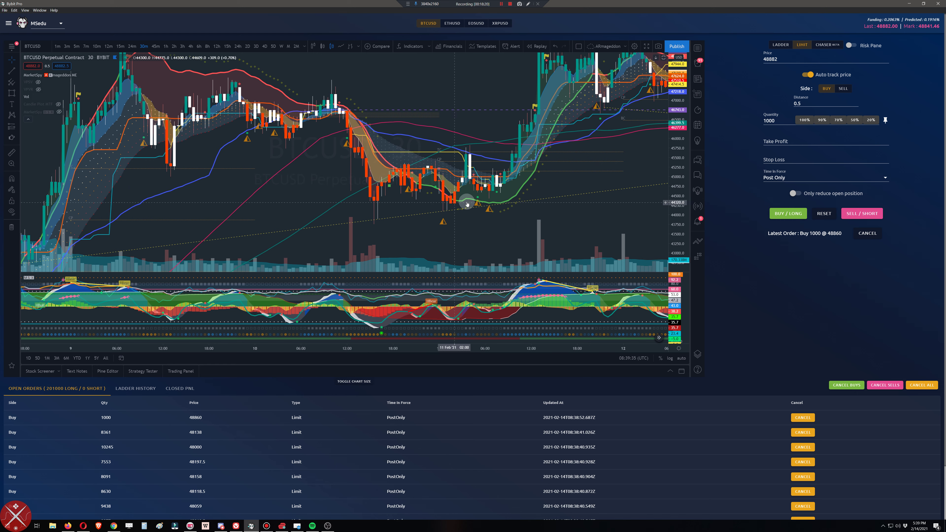
click(13, 94)
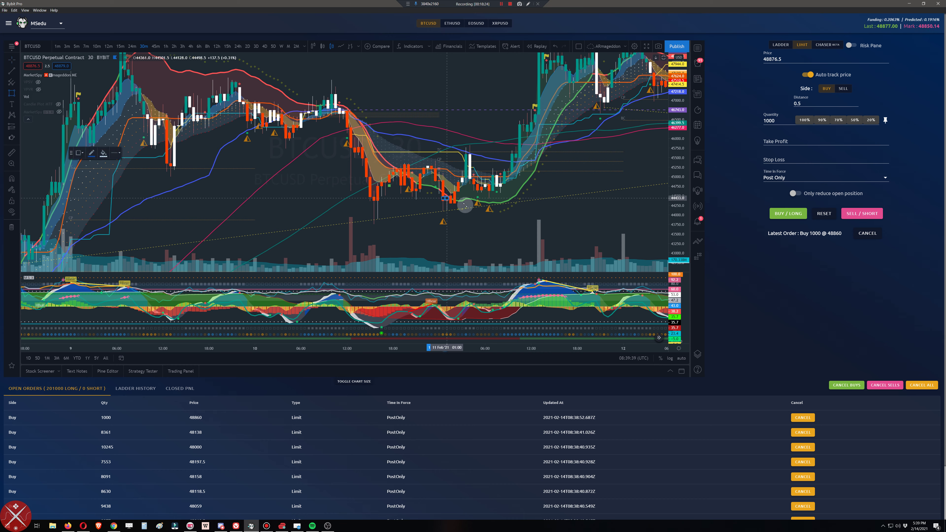
click(500, 203)
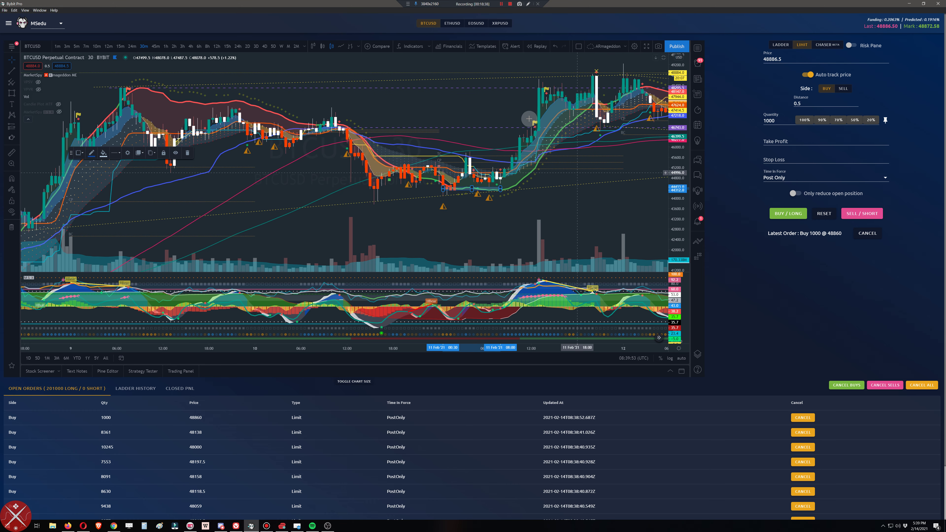
Step: Try a demand zone rectangle from 11 Feb 12:00 to 13 Feb 15:30 between about 47,080 and 45,980, and delete it
click(17, 60)
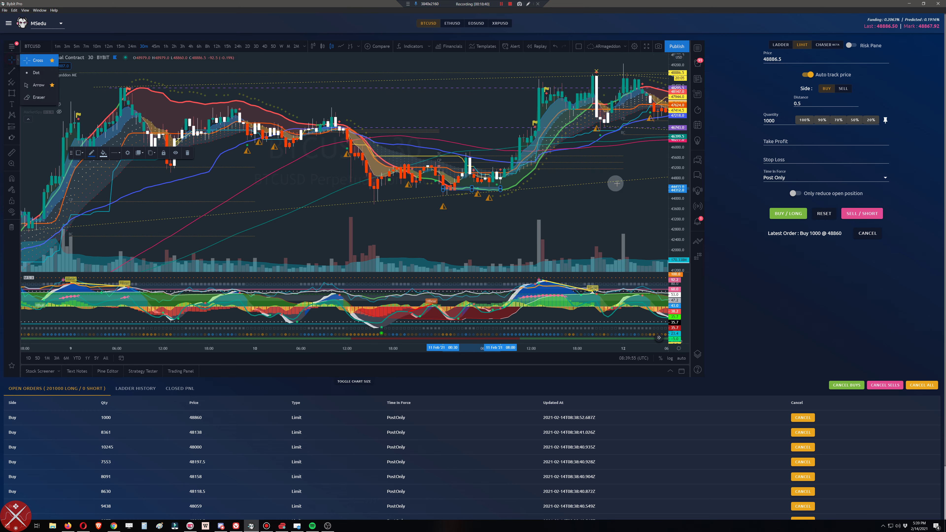
drag(632, 164, 444, 208)
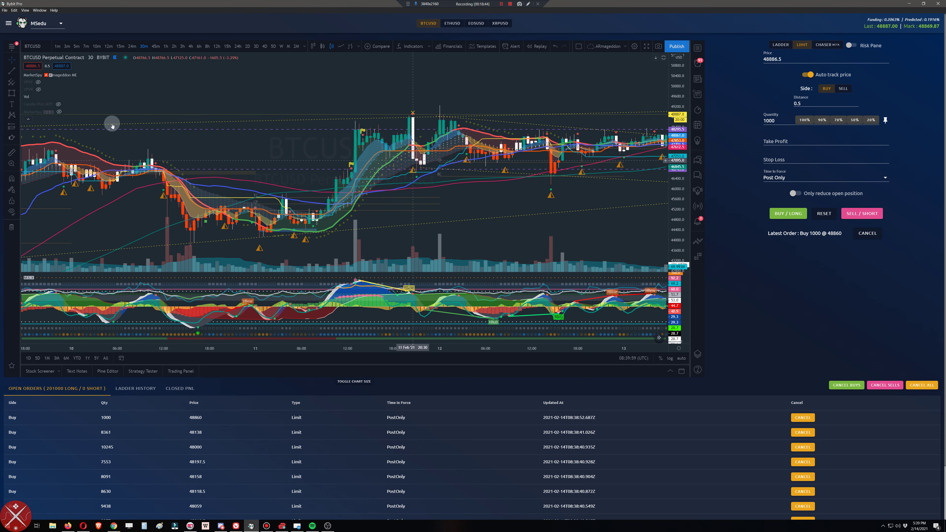
drag(526, 203, 448, 200)
scroll(448, 200, down, 2)
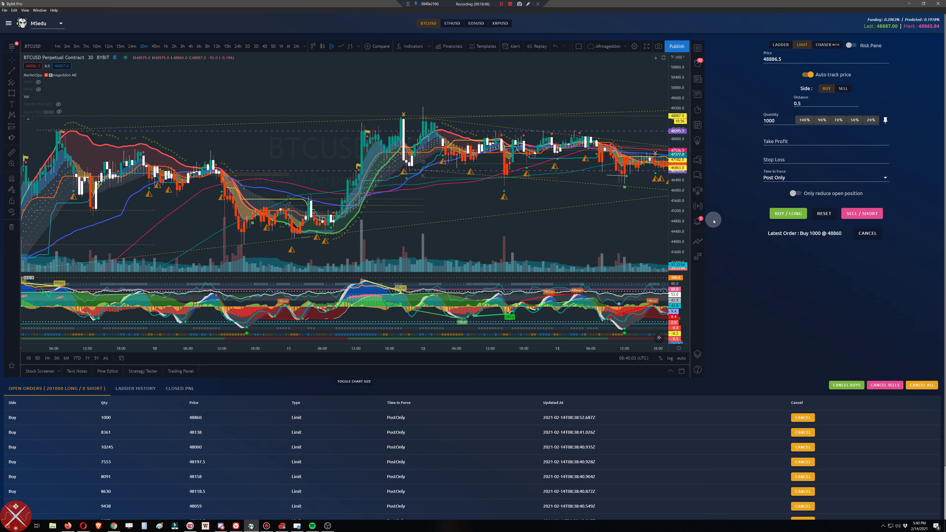
drag(668, 239, 669, 276)
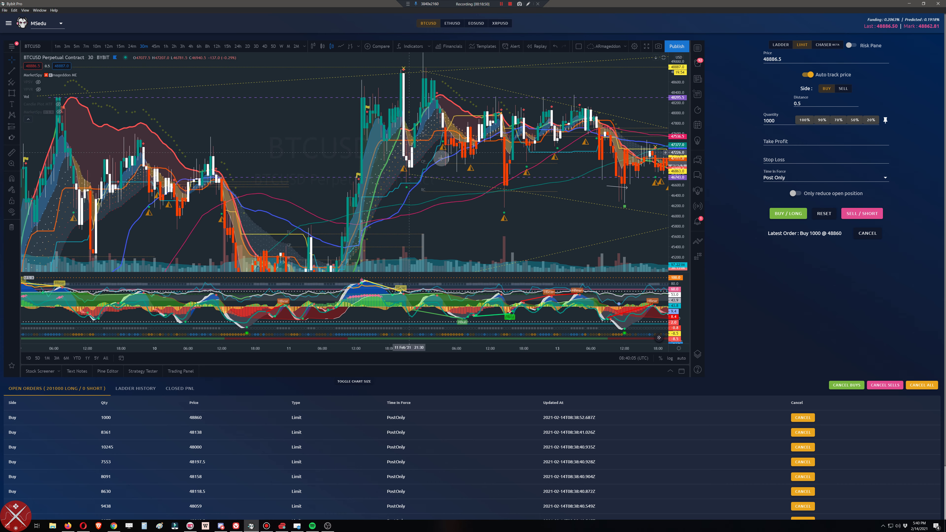
click(12, 93)
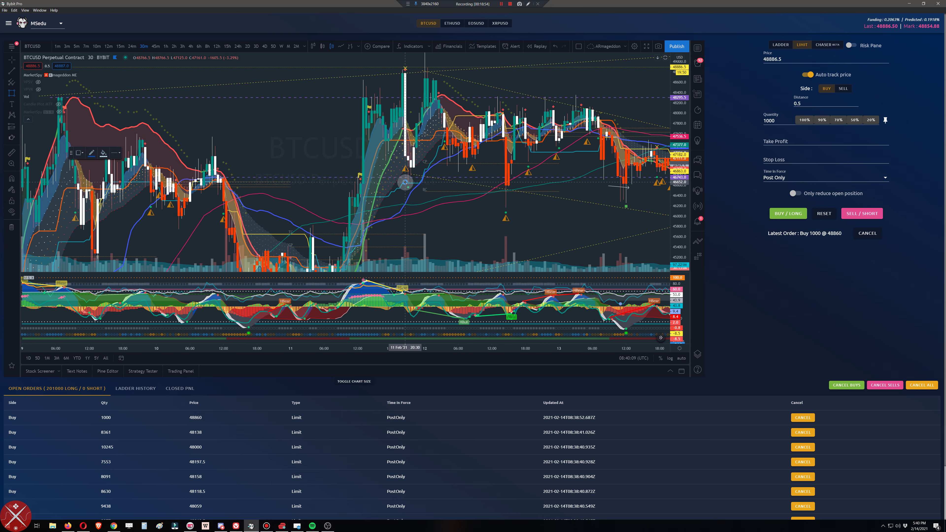
drag(405, 182, 385, 159)
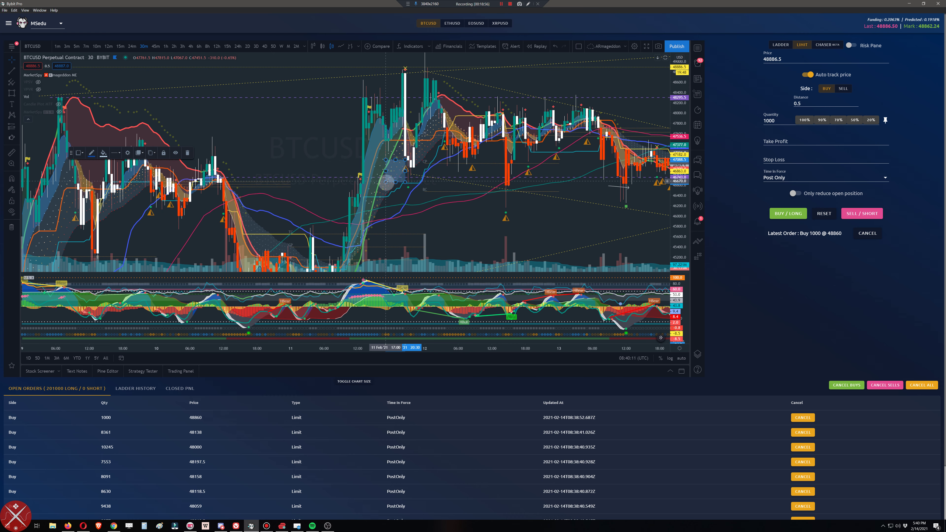
drag(365, 213, 358, 216)
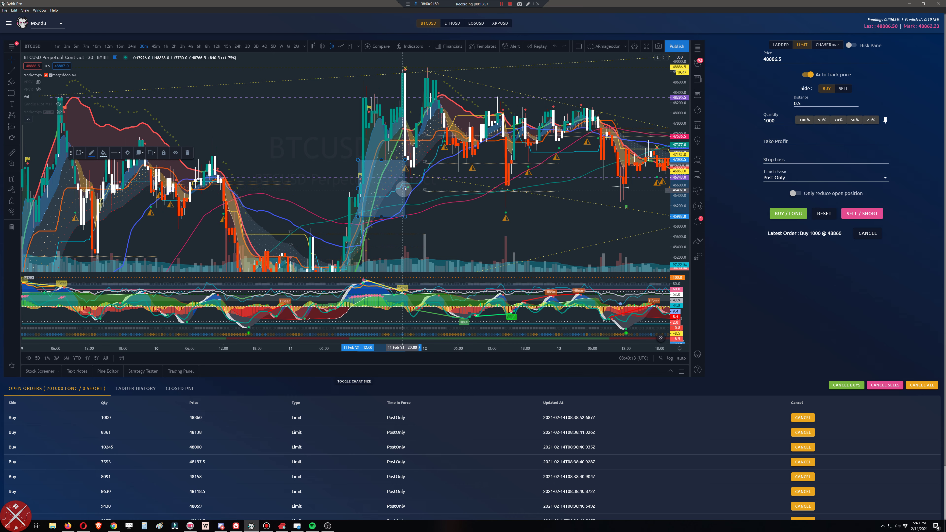
drag(404, 189, 634, 188)
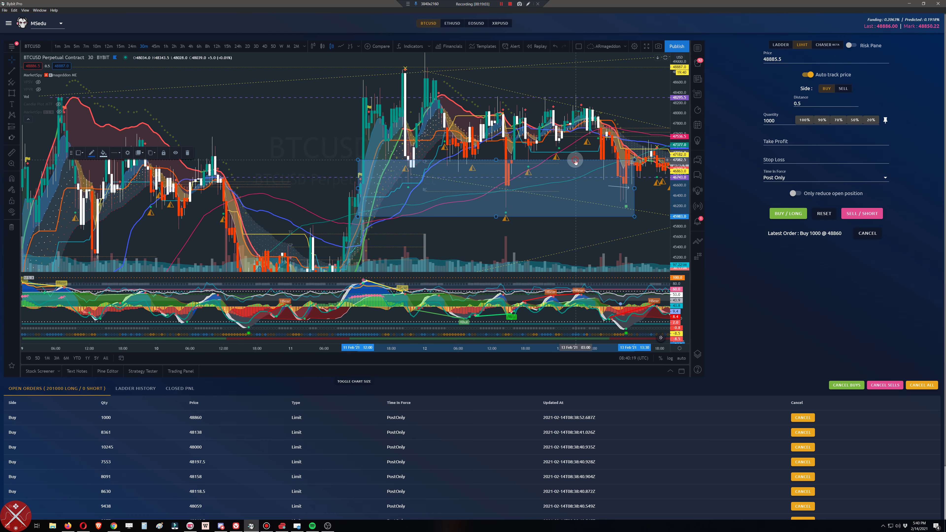
key(Delete)
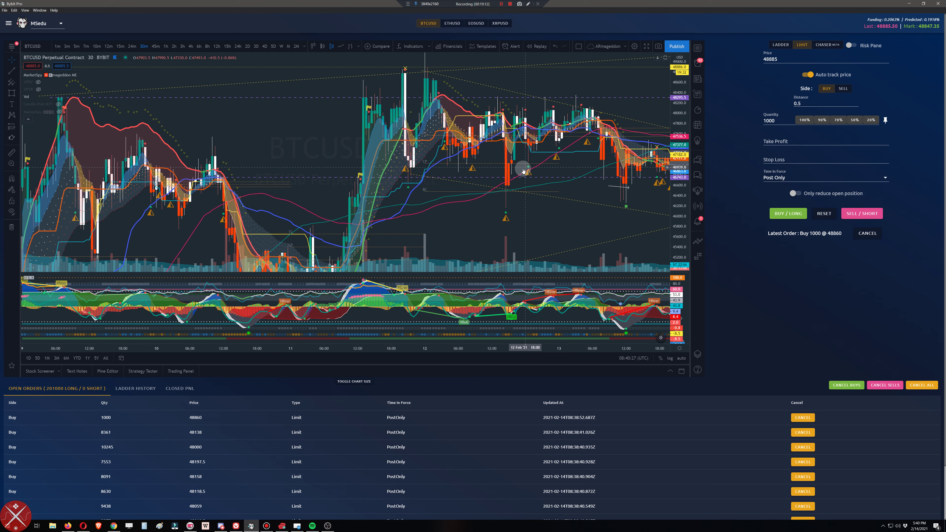
Step: Examine the price swings and lows from 12 to 14 Feb on the 30-minute chart, and compare them on the 4-hour chart
drag(556, 157, 467, 159)
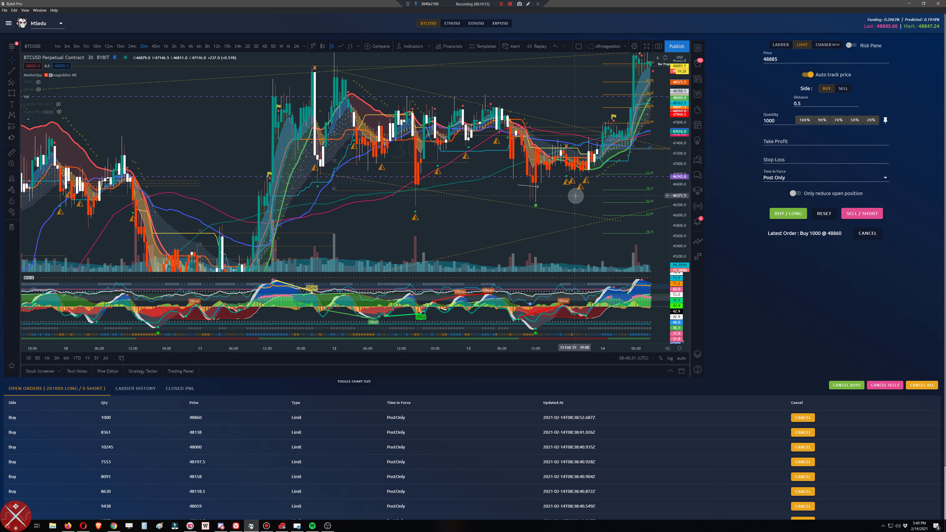
drag(656, 162, 620, 182)
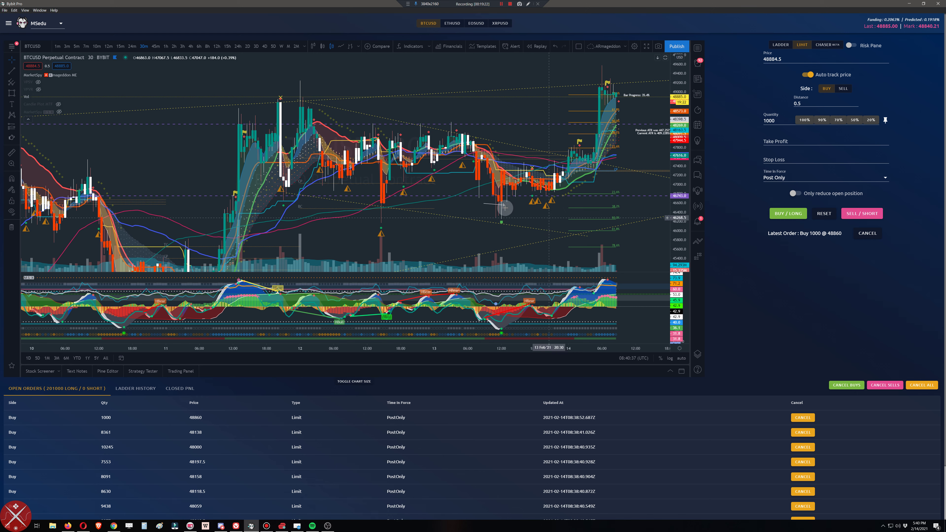
mouse_move(485, 206)
mouse_down()
mouse_move(489, 178)
mouse_move(544, 207)
mouse_move(541, 198)
mouse_up()
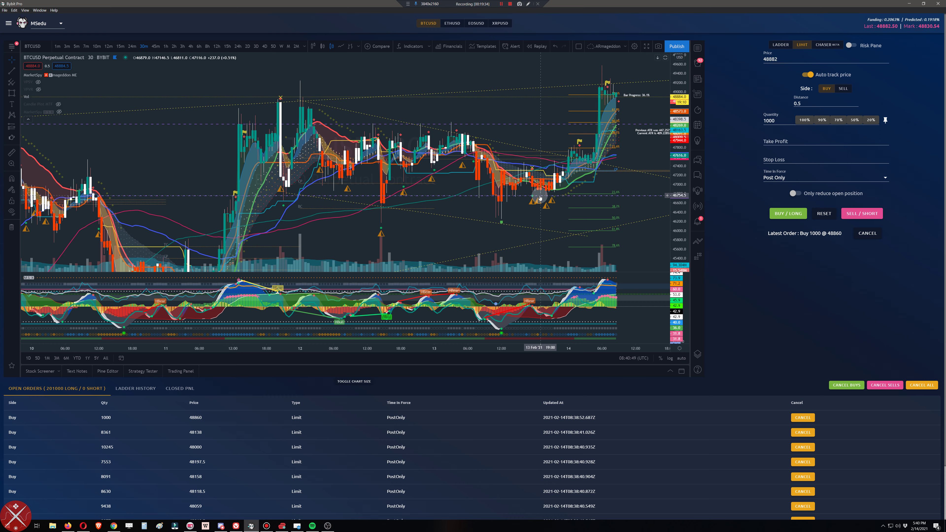
drag(540, 198, 539, 197)
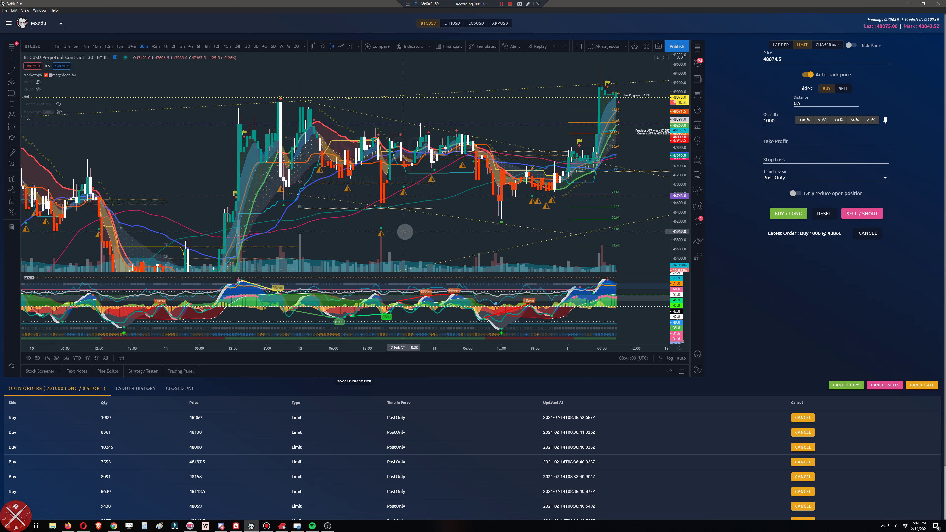
drag(674, 216, 674, 205)
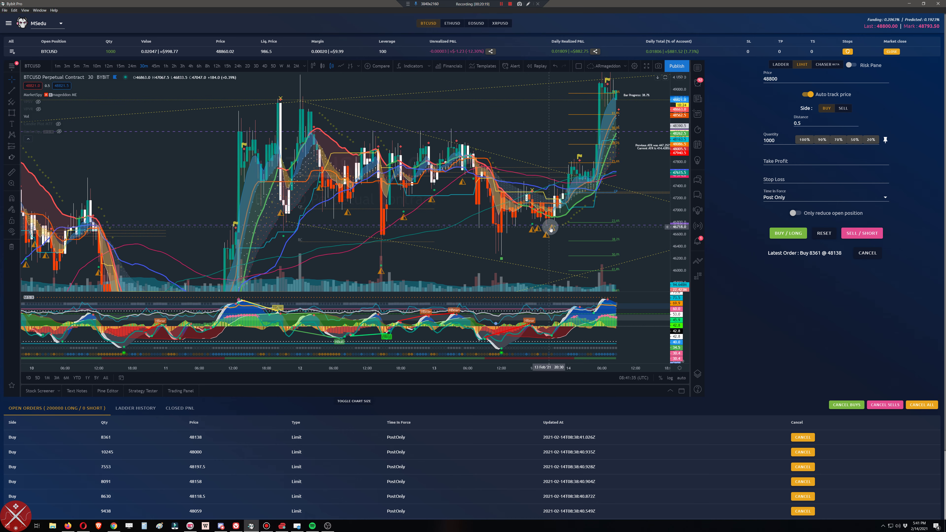
click(191, 66)
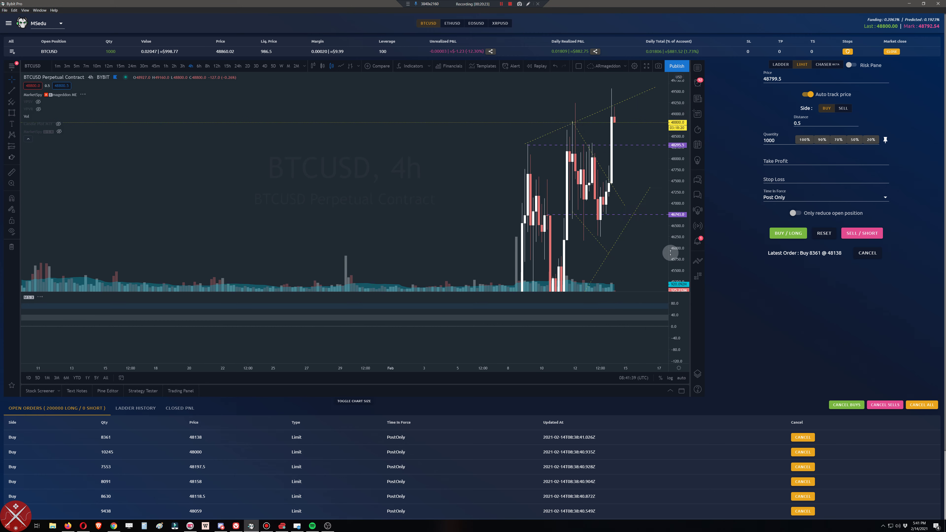
scroll(648, 239, up, 2)
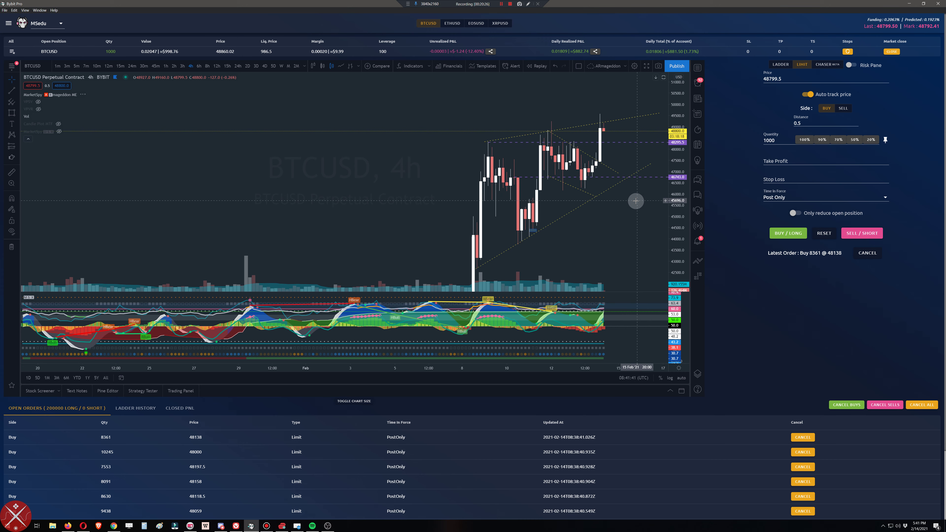
scroll(636, 201, up, 2)
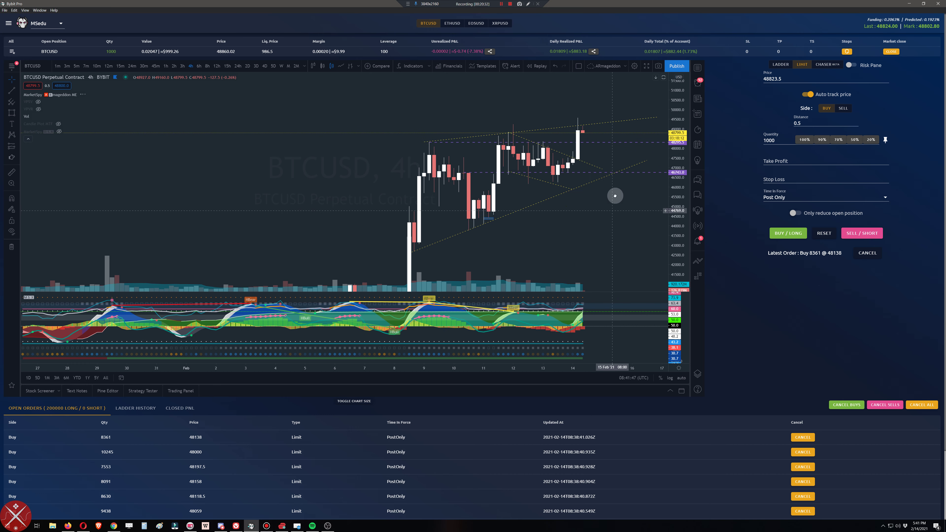
scroll(614, 195, up, 2)
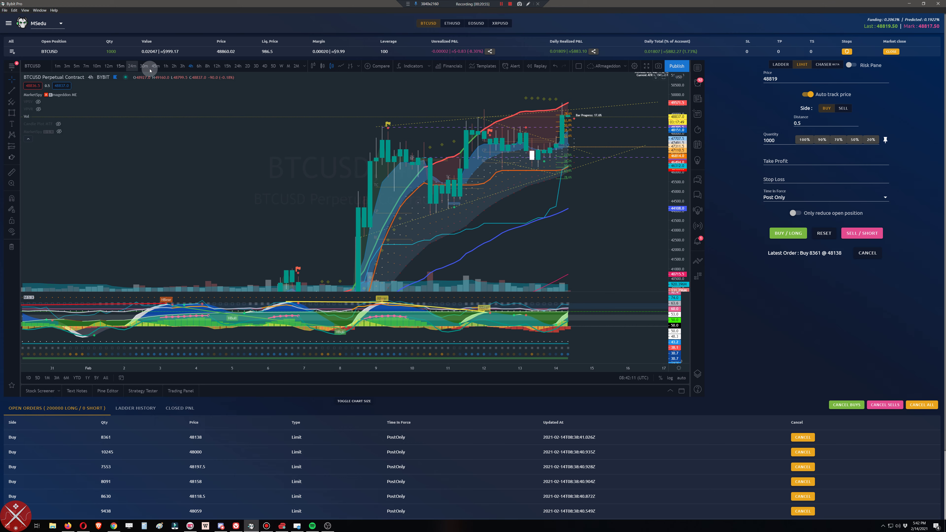
Step: Draw a demand zone rectangle on the 1-hour chart from 8 Feb 19:00 to 13 Feb 03:00, between about 45,070 and 42,770
click(166, 67)
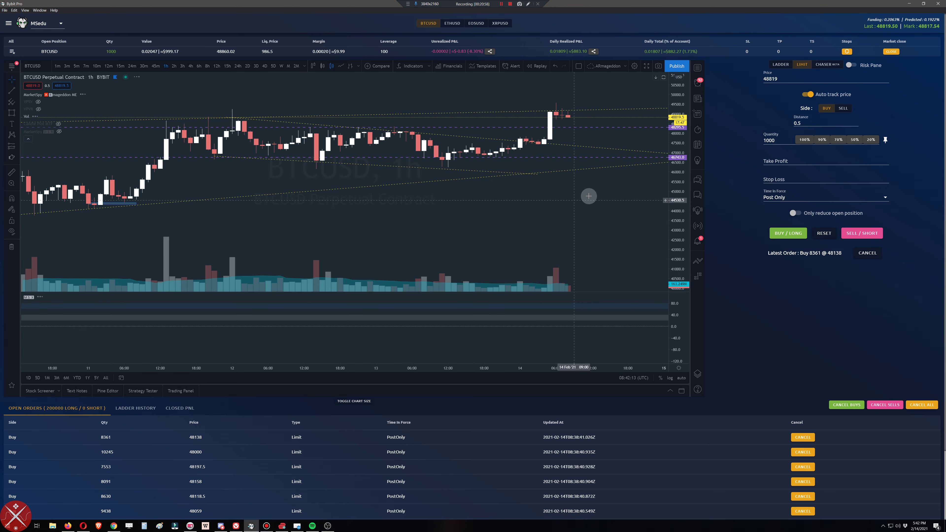
scroll(588, 194, down, 5)
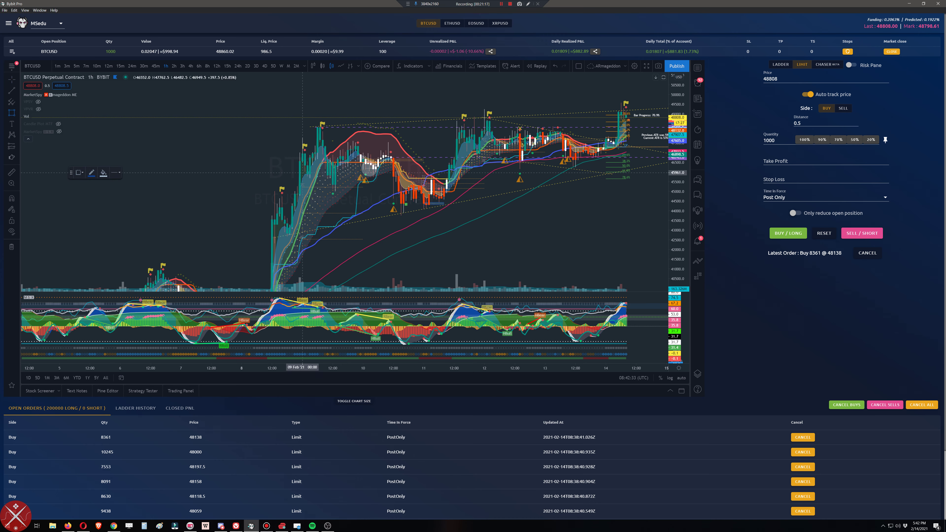
drag(335, 191, 289, 235)
drag(335, 212, 553, 212)
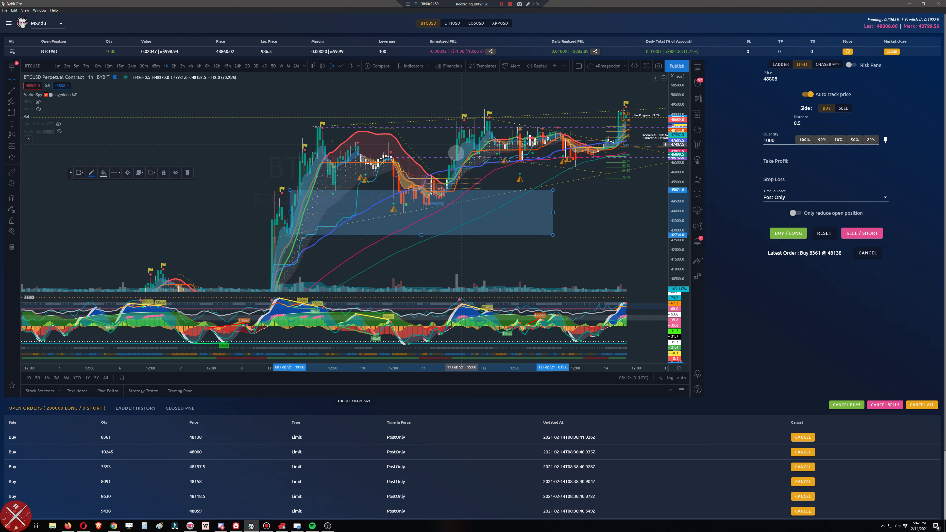
scroll(481, 172, up, 2)
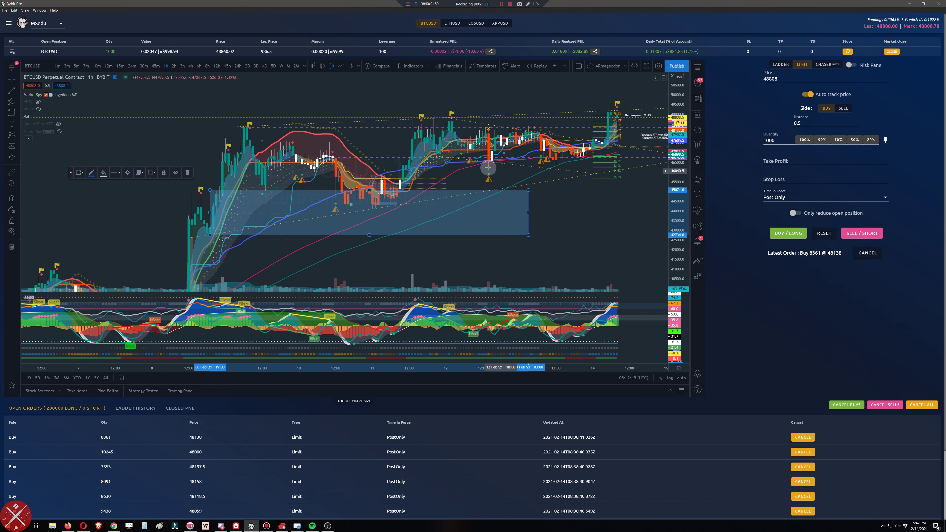
Step: Draw a second, higher demand zone rectangle from 11 Feb 08:00 to 14 Feb 16:00, between about 46,200 and 44,630
click(12, 112)
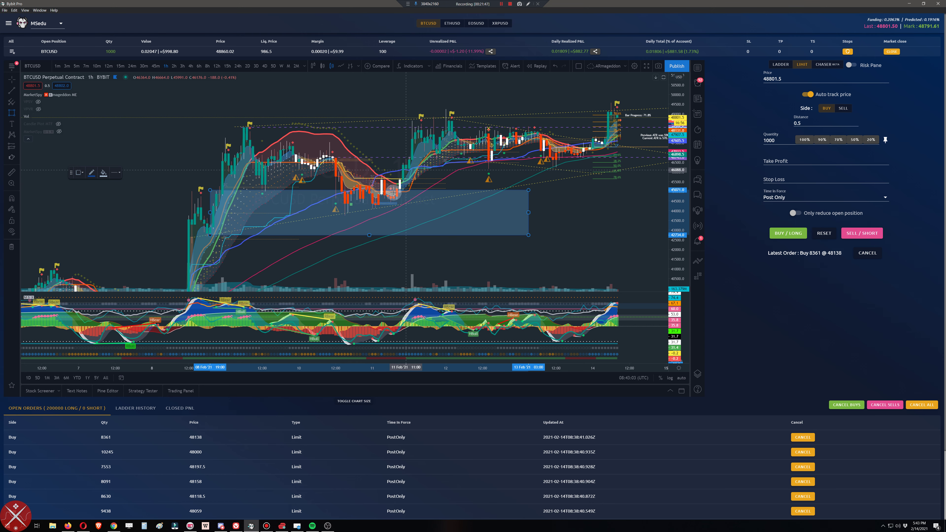
click(506, 181)
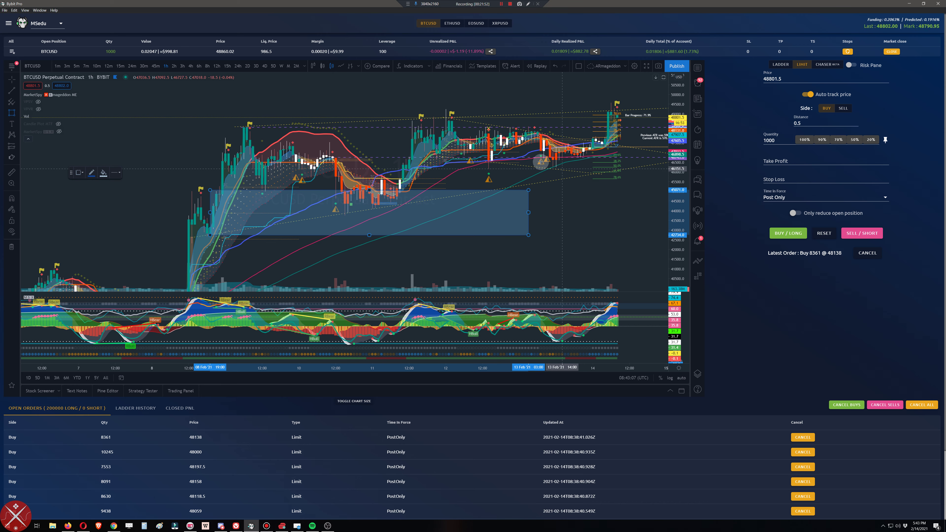
click(488, 169)
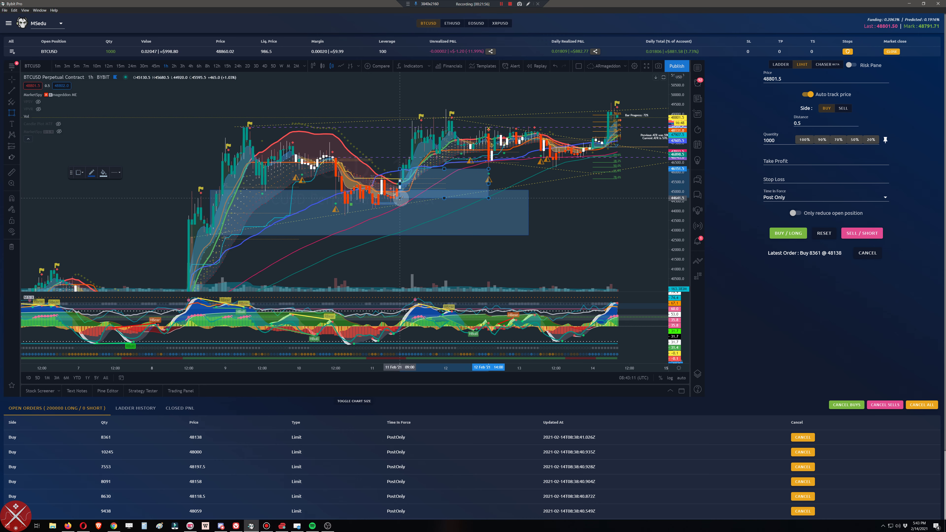
click(397, 198)
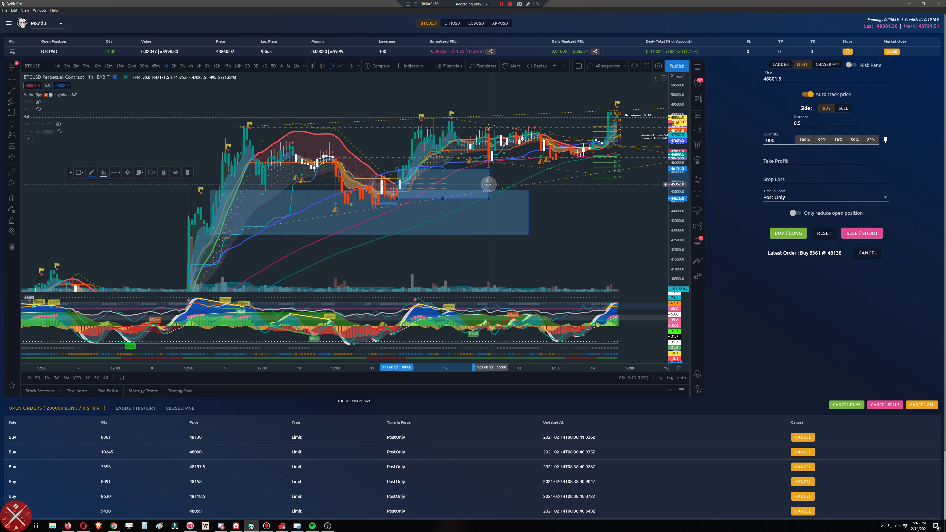
drag(565, 186, 642, 187)
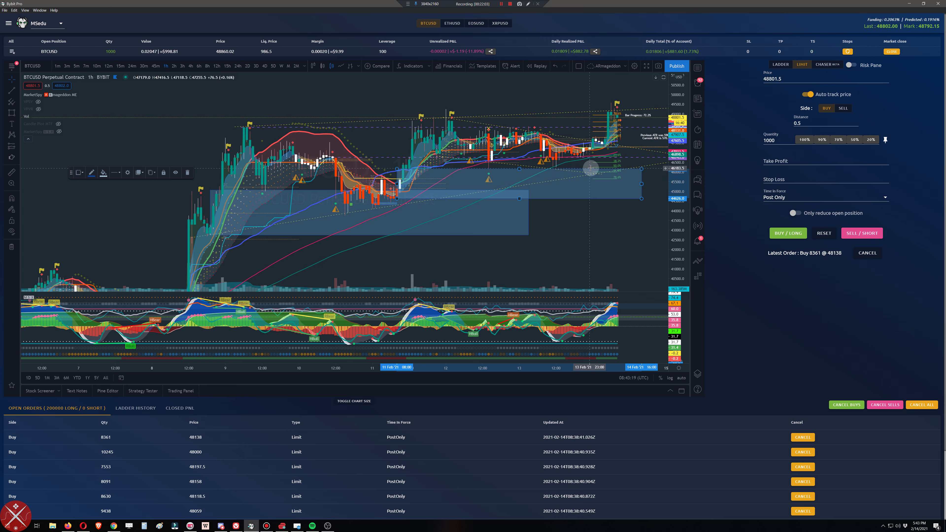
Step: Examine the 12 and 13 Feb lows against the upper edge of the higher demand zone on the 1-hour chart
drag(639, 185, 580, 209)
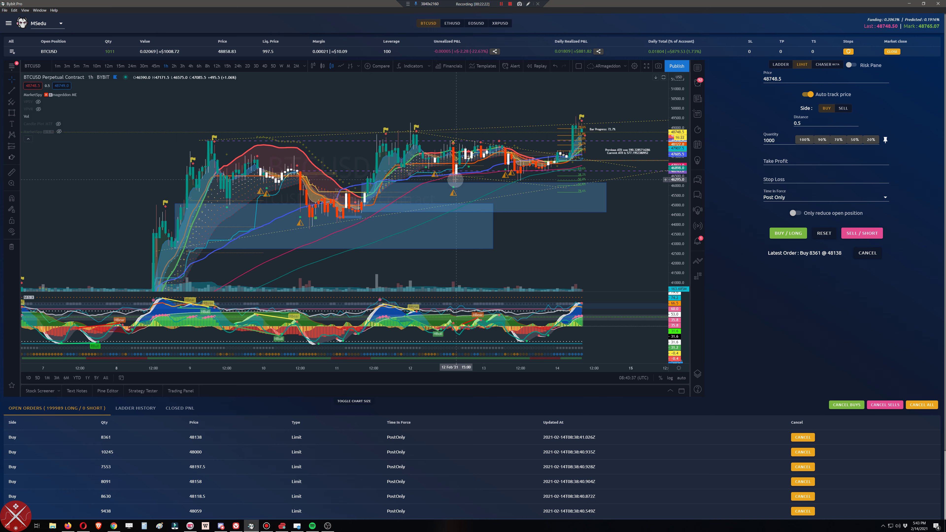
shift+click(526, 185)
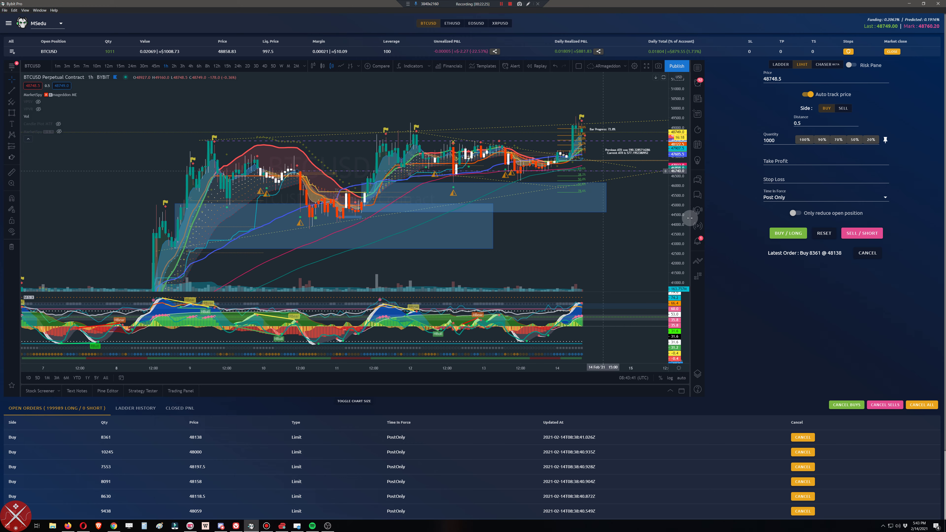
drag(680, 219, 680, 209)
scroll(633, 196, up, 3)
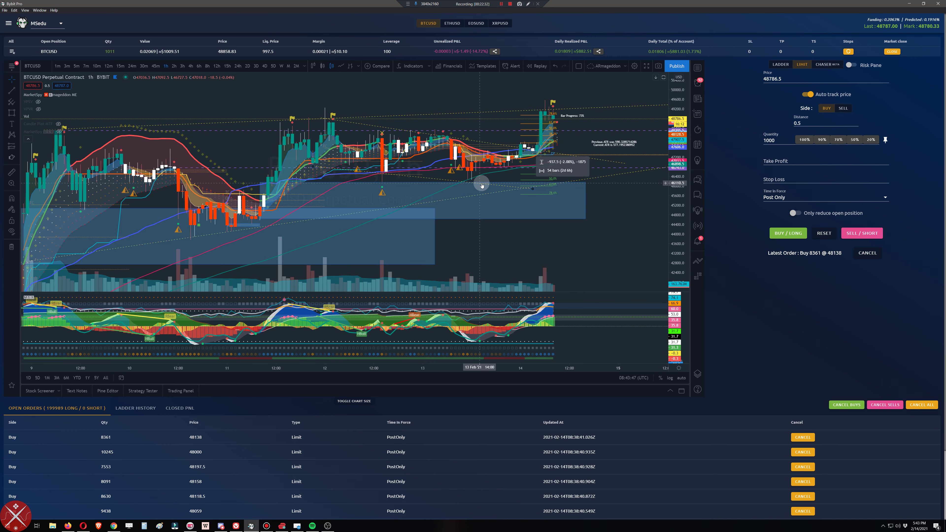
scroll(481, 185, down, 1)
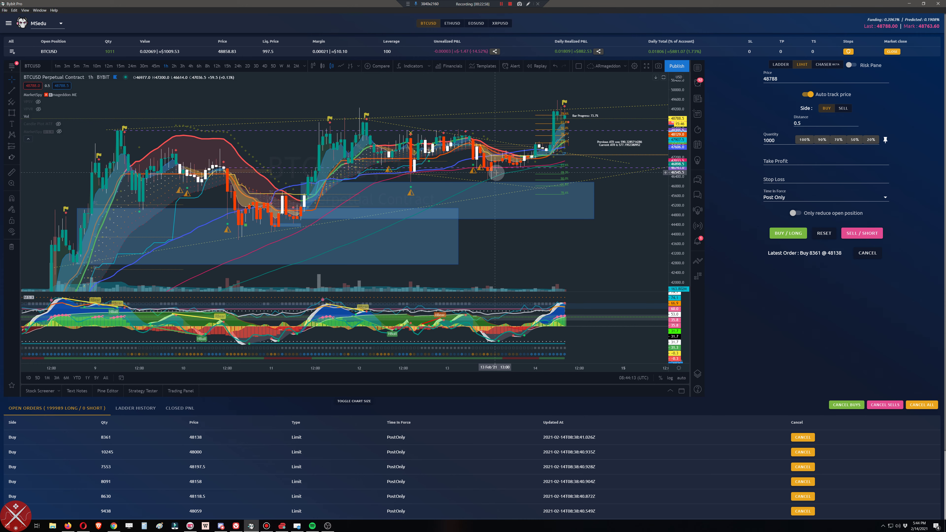
scroll(495, 172, down, 2)
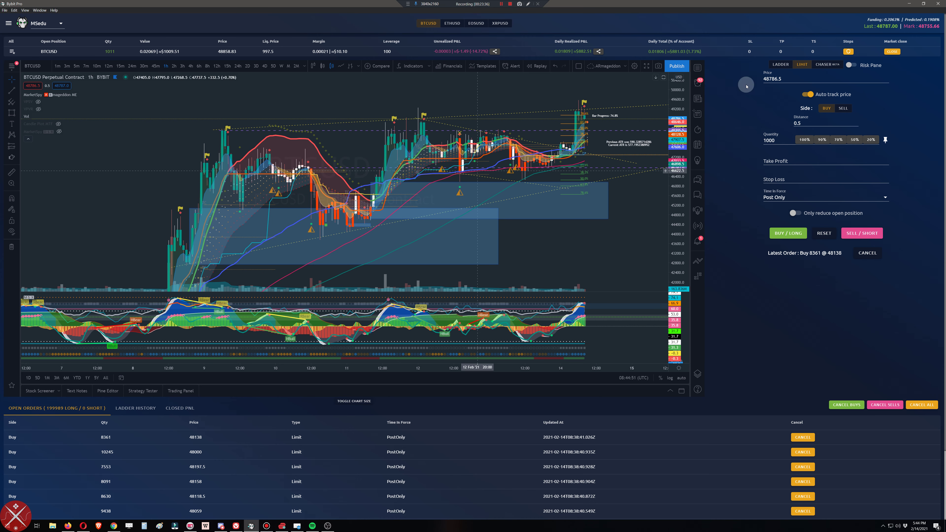
Step: Open the ladder order form and review the latest price action relative to the two demand zones
click(780, 65)
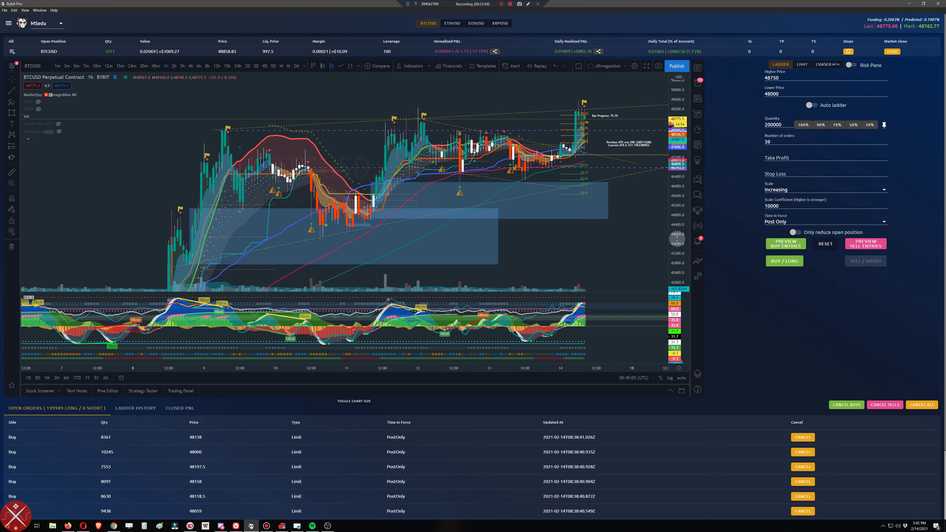
scroll(616, 206, up, 3)
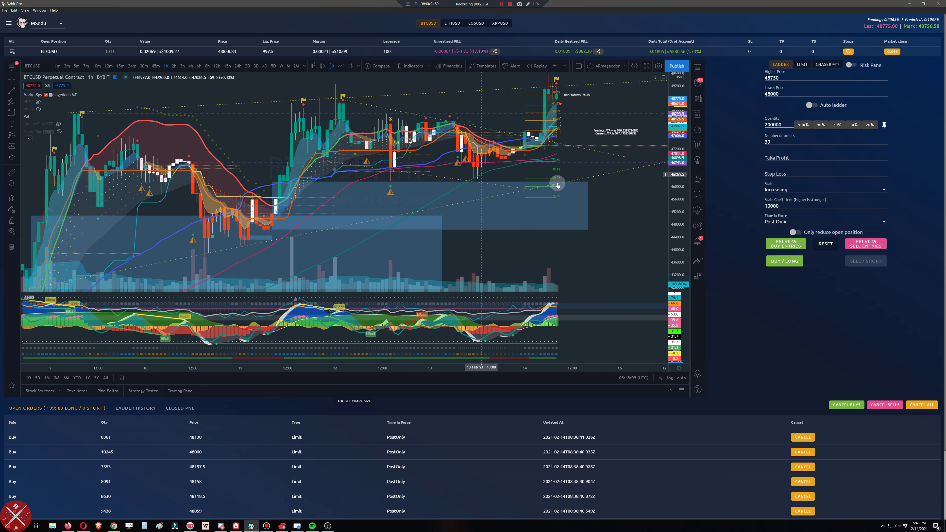
scroll(599, 189, down, 4)
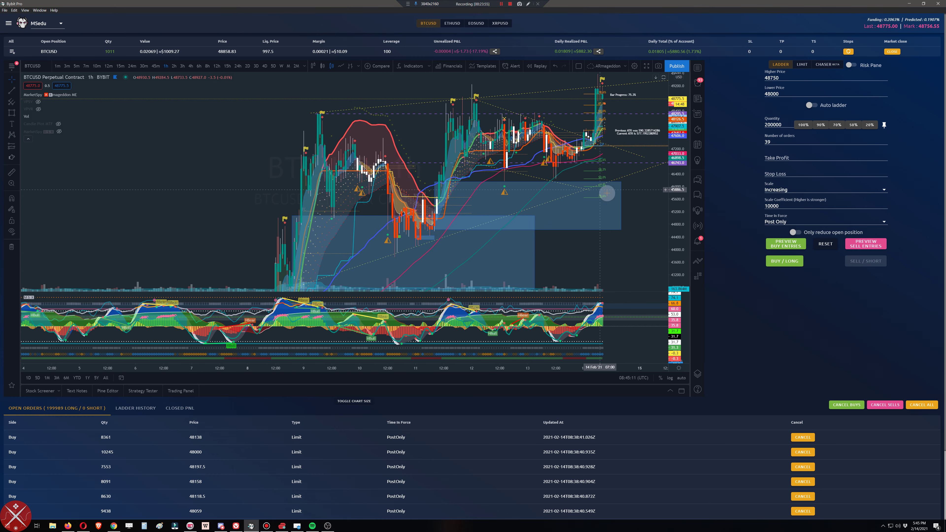
Step: Delete both demand zone rectangles from the 1-hour chart
click(620, 207)
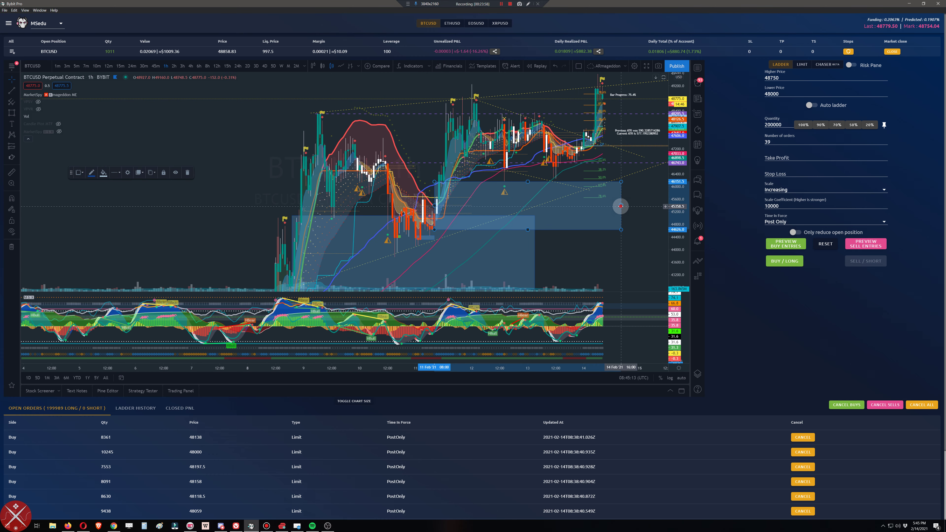
key(Delete)
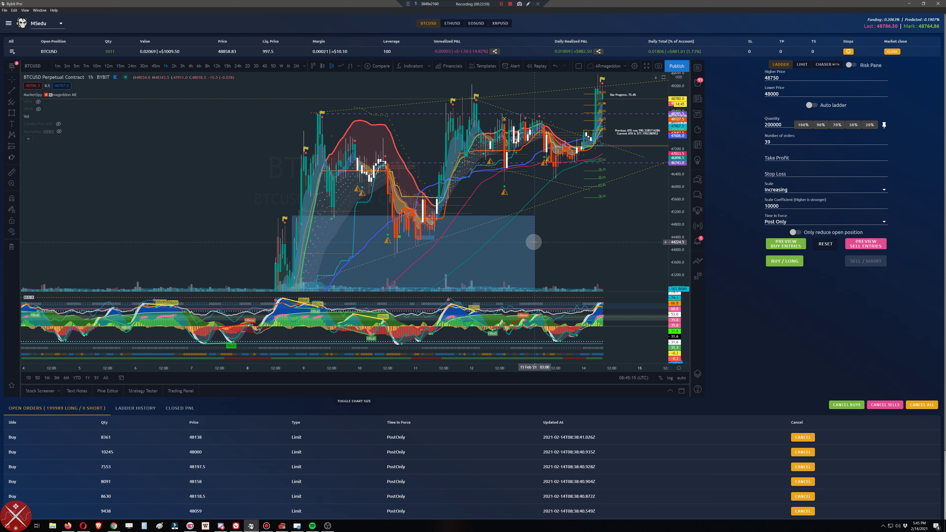
click(534, 242)
key(Delete)
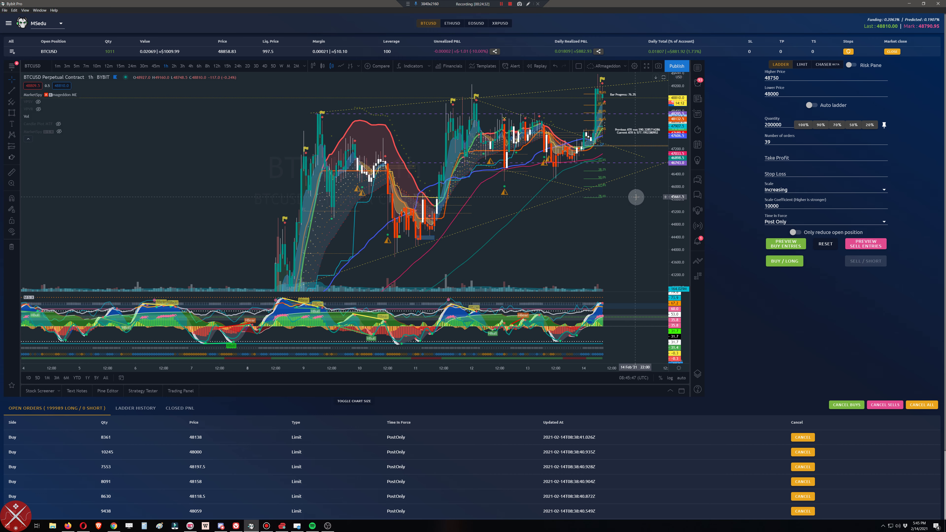
Step: Switch the BTCUSD chart to the 7-minute timeframe and review the price action from 12 to 14 Feb
scroll(636, 196, up, 2)
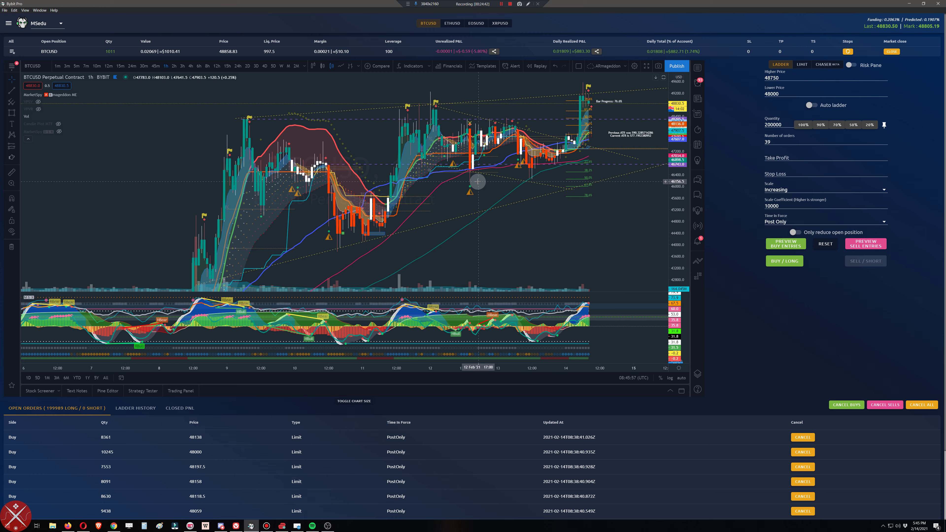
click(98, 67)
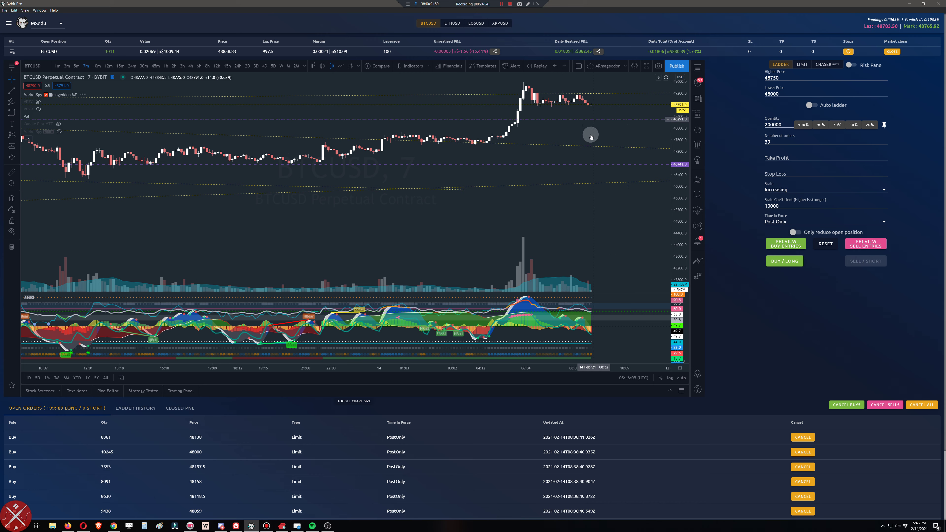
scroll(591, 134, down, 3)
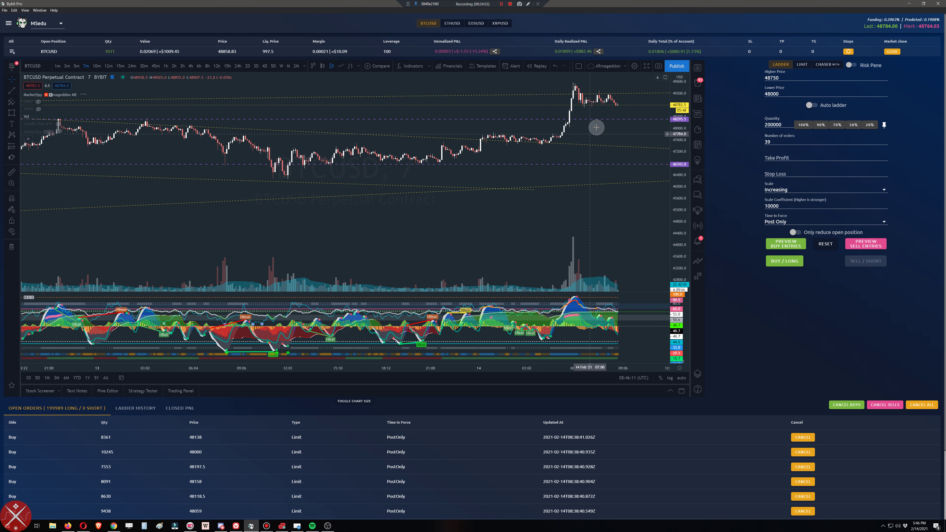
scroll(602, 120, down, 2)
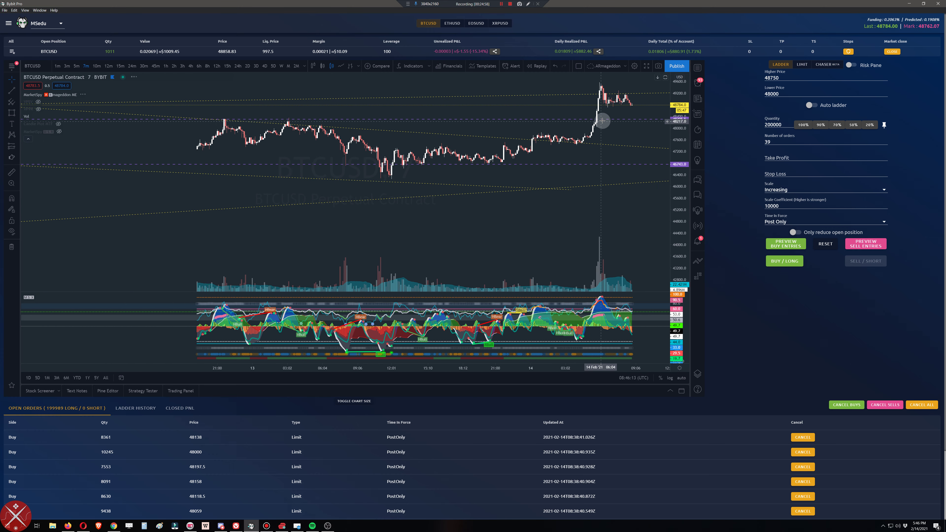
scroll(603, 120, down, 2)
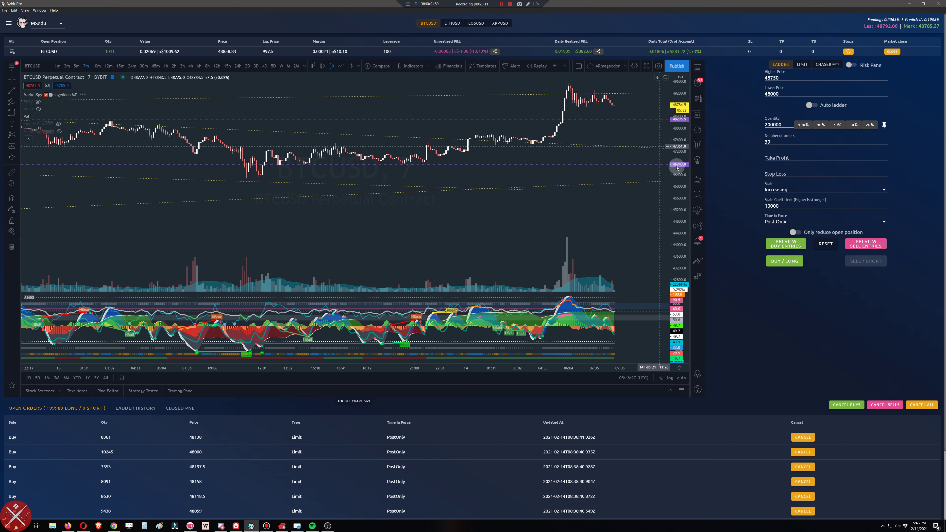
drag(633, 140, 576, 185)
scroll(581, 186, down, 3)
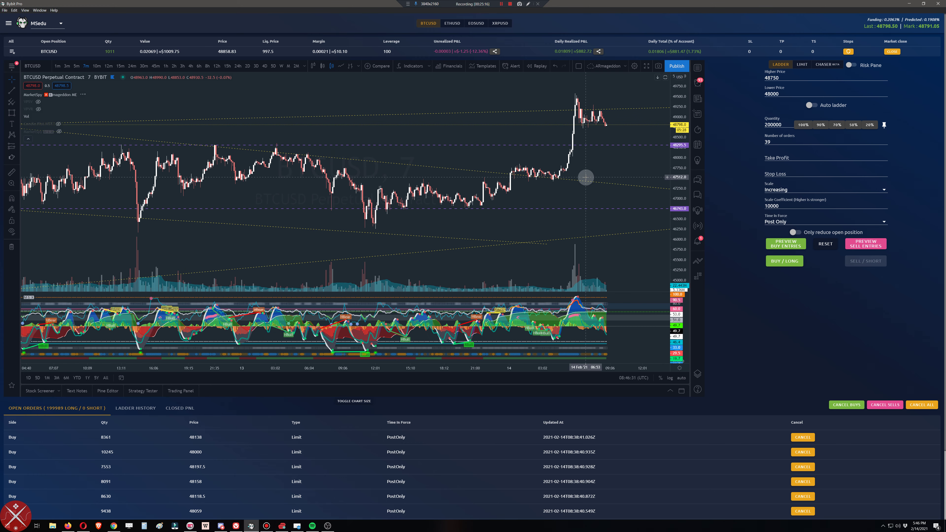
Step: Examine the 13 Feb lows and the 14 Feb rally on the 7-minute chart for nearby support and an entry area
scroll(585, 176, down, 3)
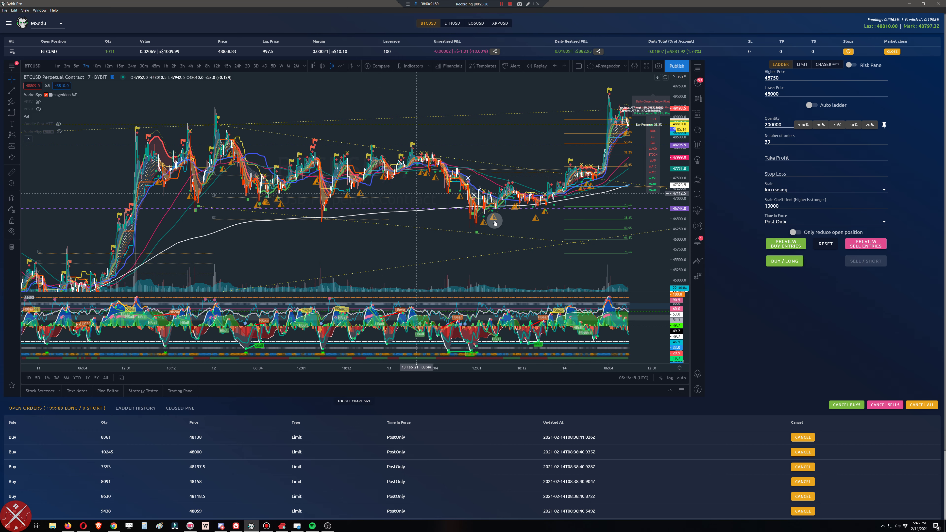
scroll(537, 224, up, 3)
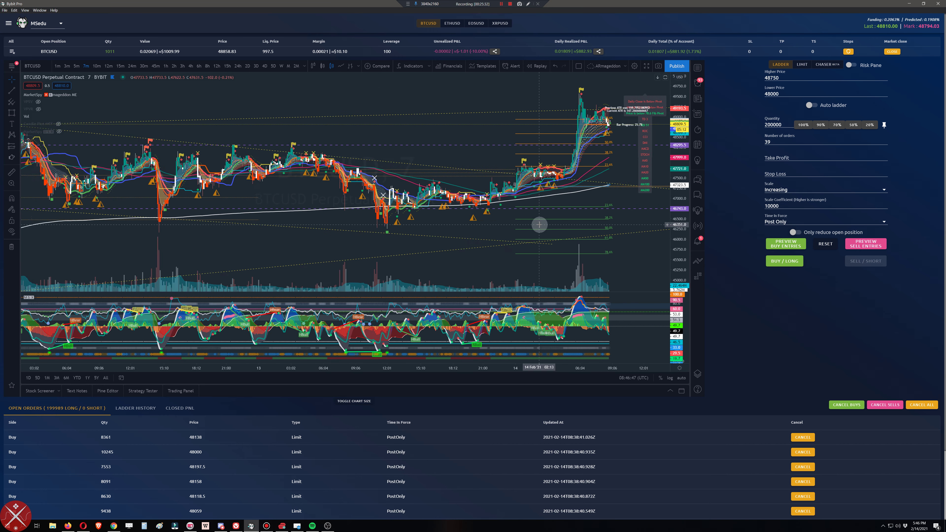
scroll(539, 224, up, 5)
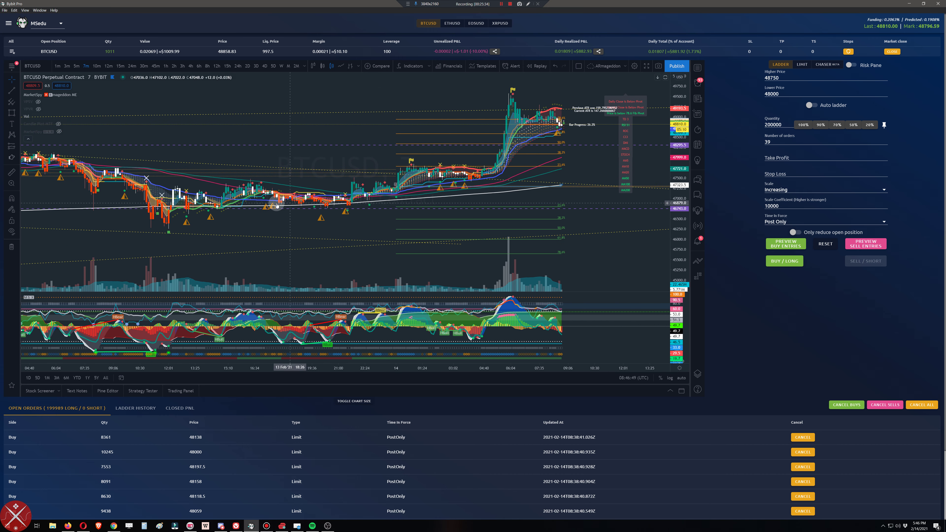
drag(679, 259, 600, 199)
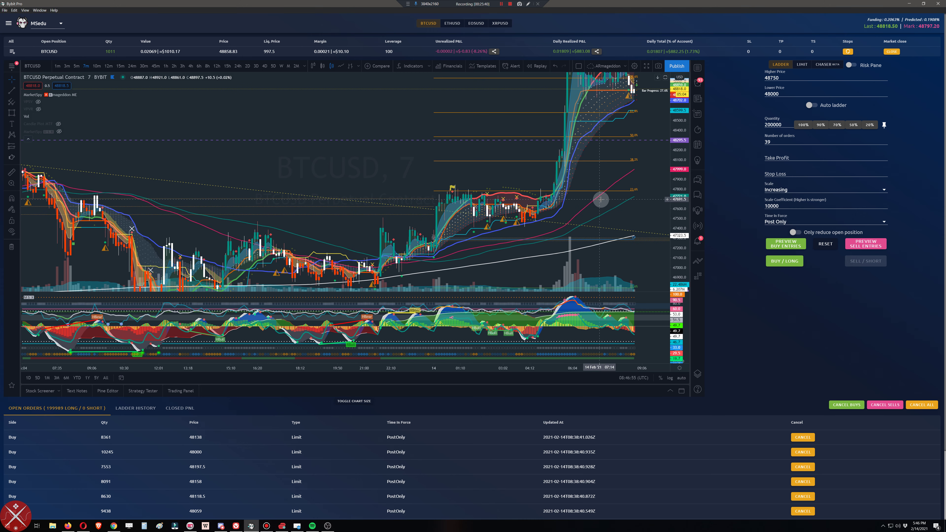
scroll(600, 200, up, 2)
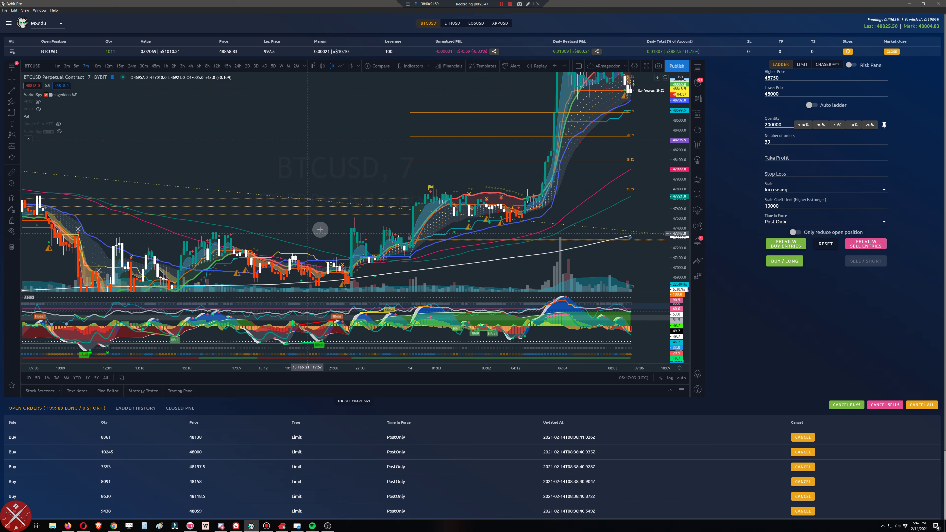
mouse_move(79, 98)
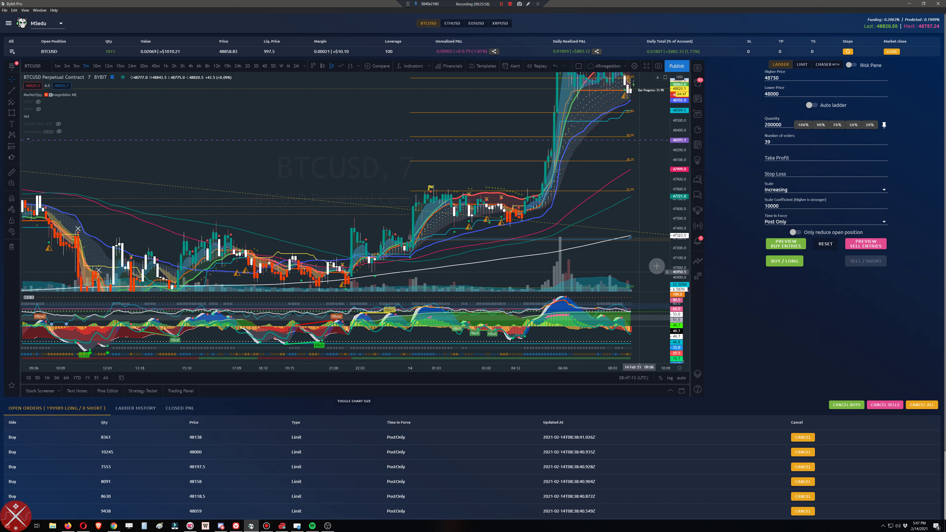
drag(621, 200, 598, 226)
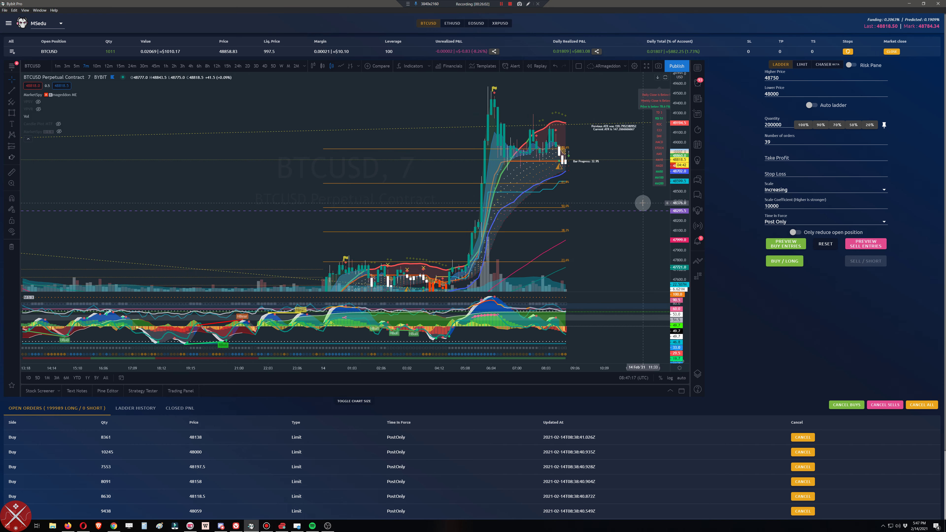
scroll(643, 203, up, 3)
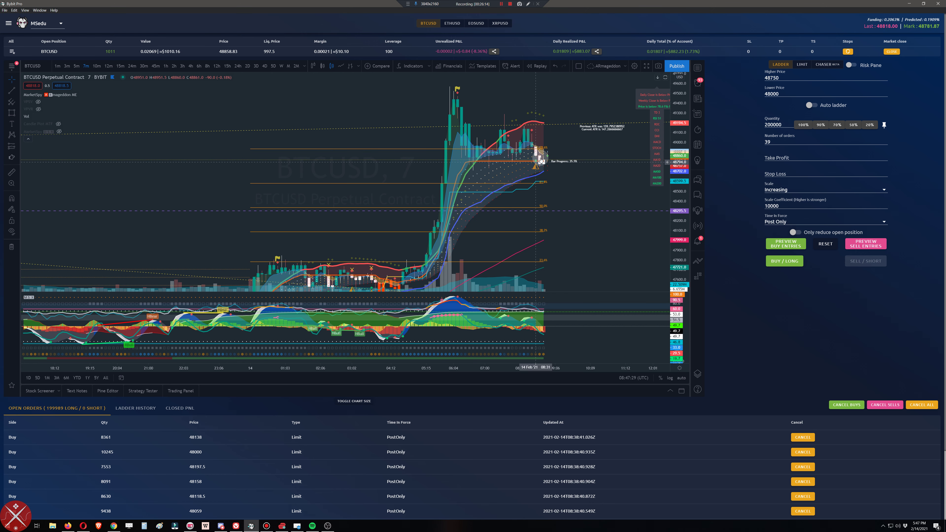
Step: Place a post-only limit buy order for 100000 at 48818 with auto track price, and cancel that same order
click(804, 66)
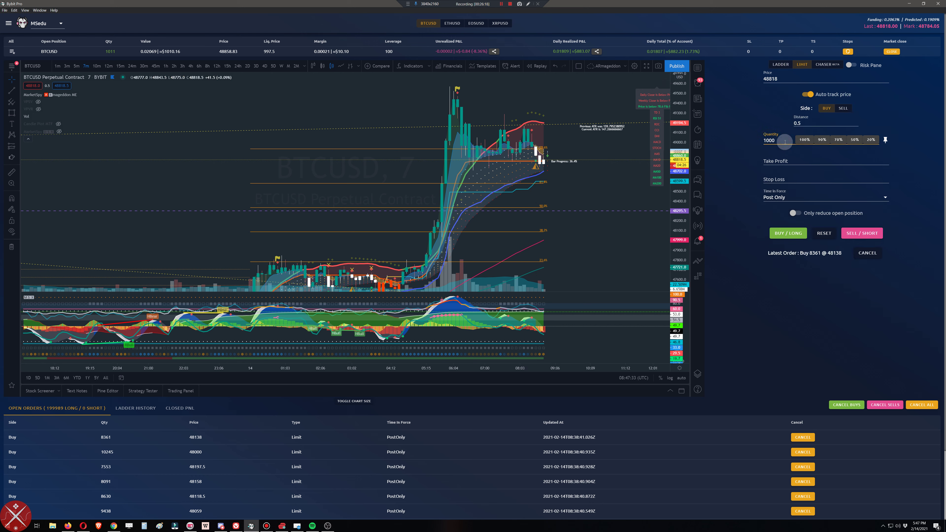
text(00)
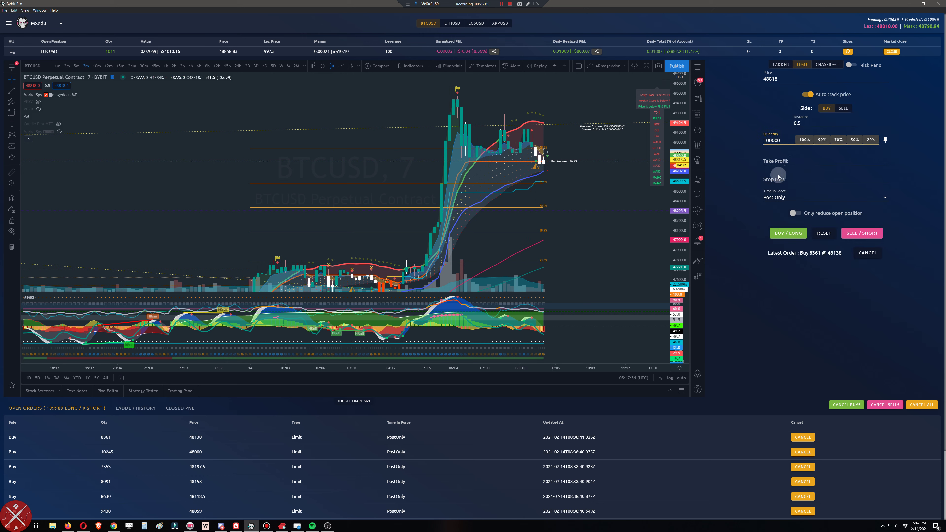
click(788, 239)
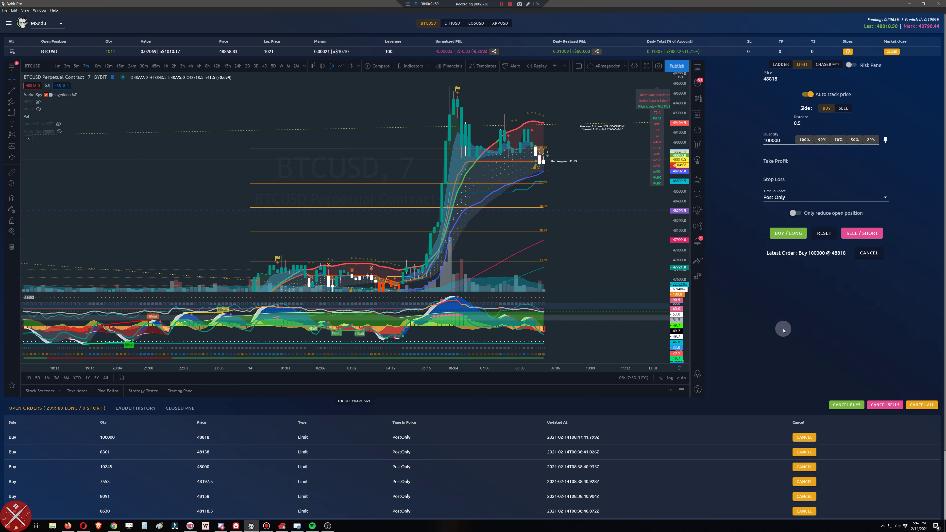
click(858, 256)
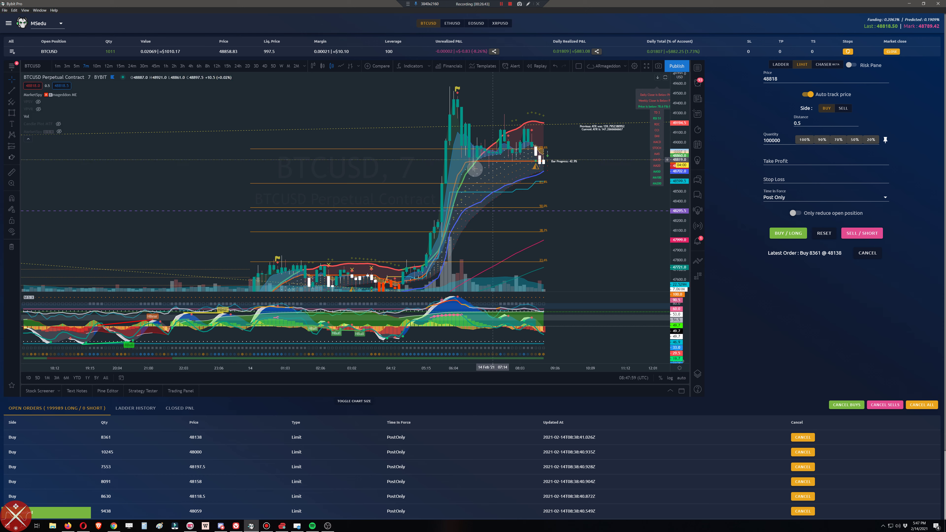
Step: Draw a demand zone rectangle on the 7-minute chart from 14 Feb 05:50 to about 12:22, between about 48,715 and 48,037
click(12, 112)
click(475, 169)
drag(474, 170, 446, 237)
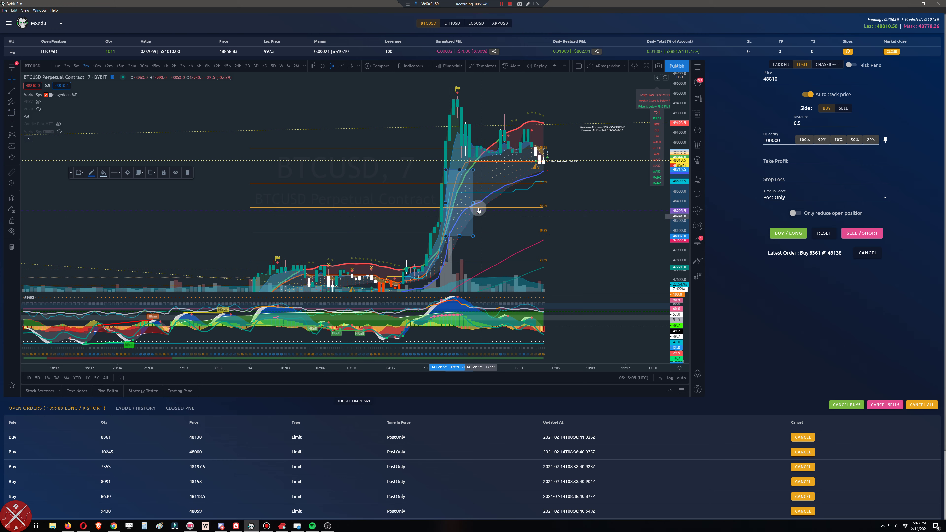
drag(473, 202, 669, 202)
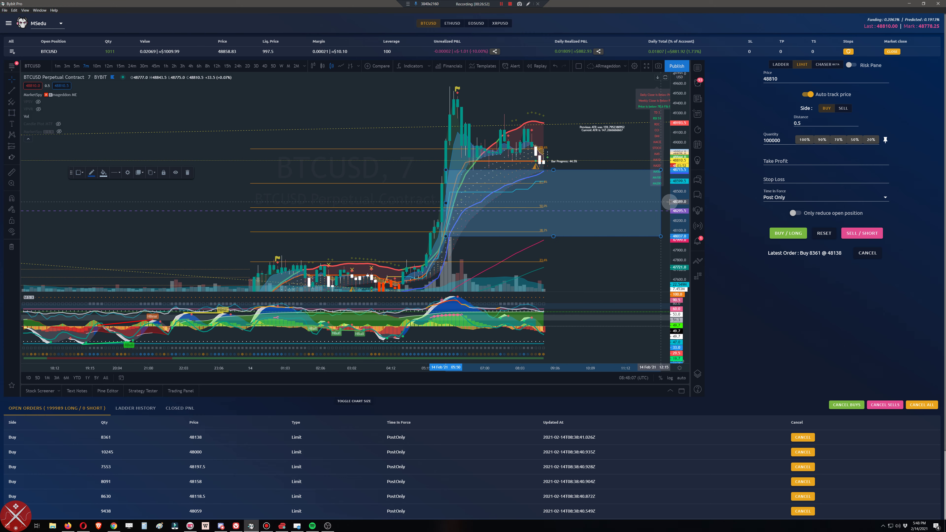
scroll(616, 209, up, 2)
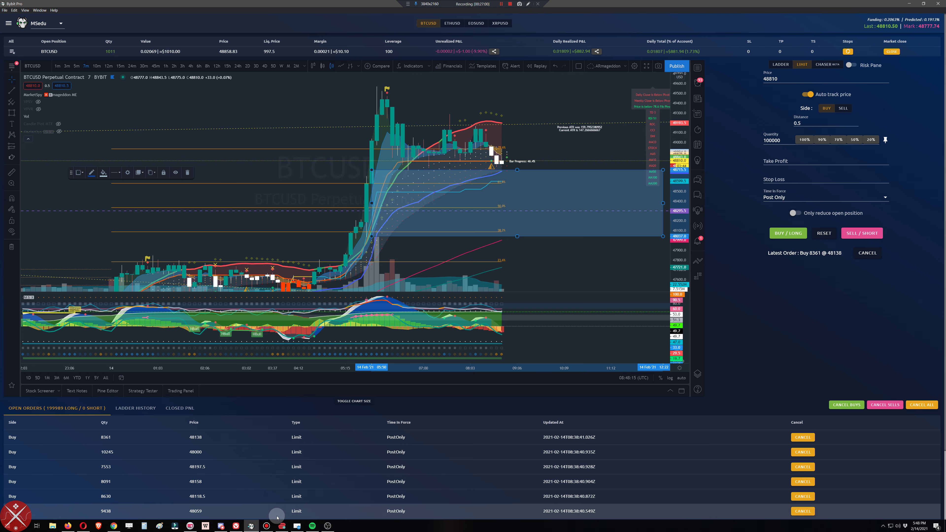
click(267, 525)
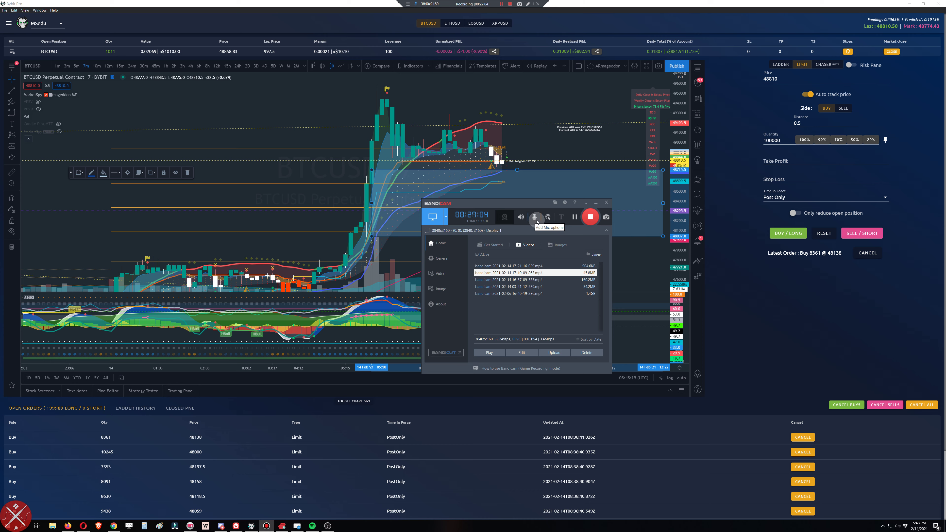
click(596, 202)
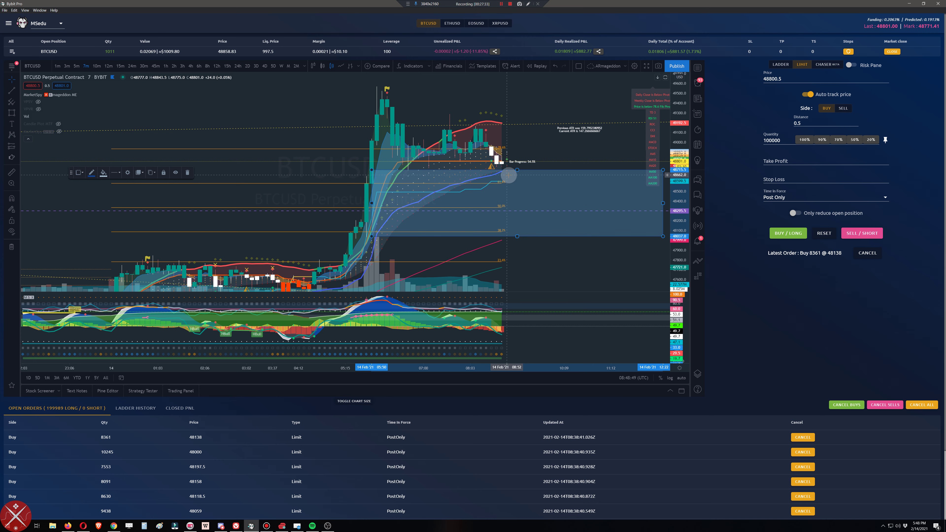
Step: Deselect the demand zone rectangle and place a post-only limit buy order for 100000 at 48820.5
click(562, 149)
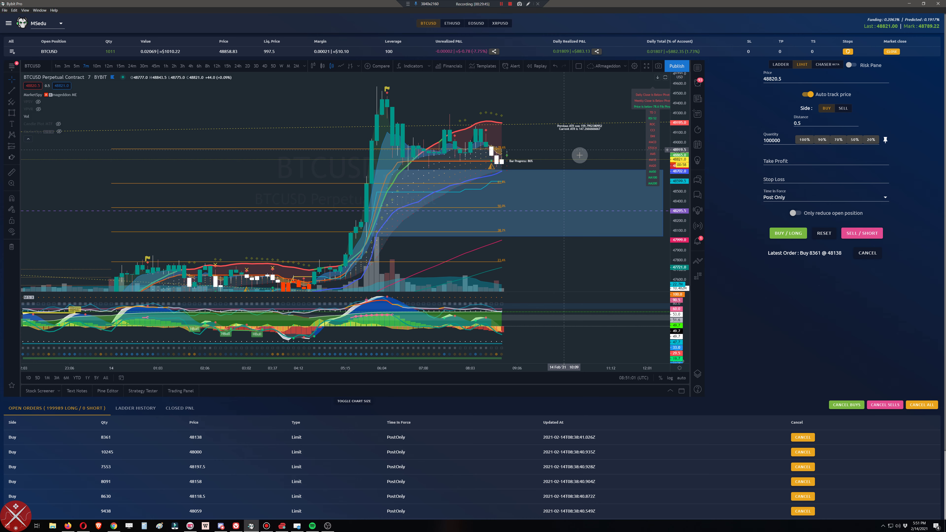
click(785, 234)
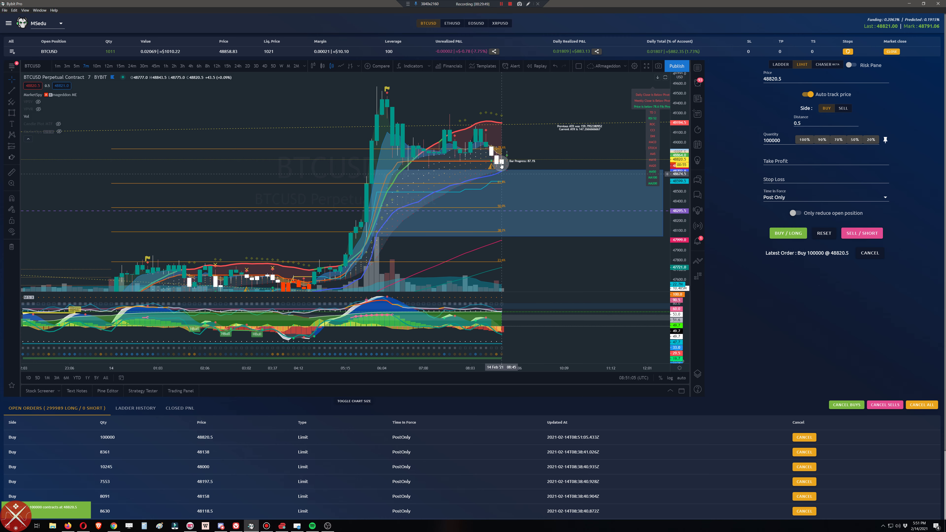
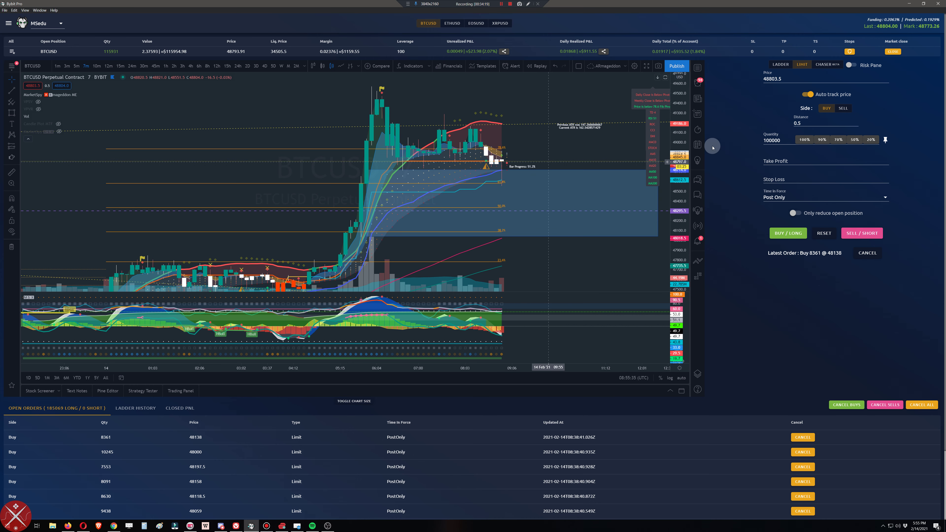
Step: Place a limit sell order for 90% of the open position, a quantity of 104338, with auto track price
click(842, 109)
click(822, 140)
click(862, 233)
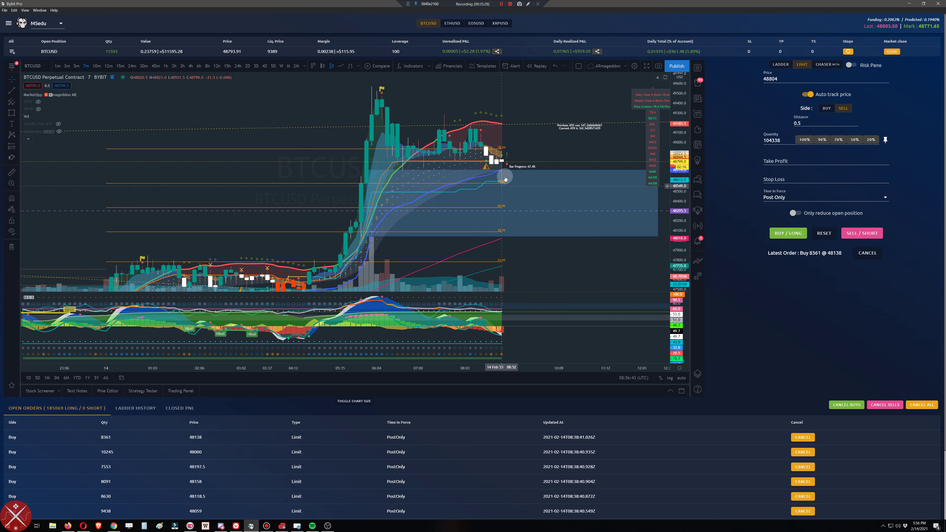
Step: Measure the price move from the latest candle's low inside the demand zone up to about 48,790, and clear the measurement
click(8, 172)
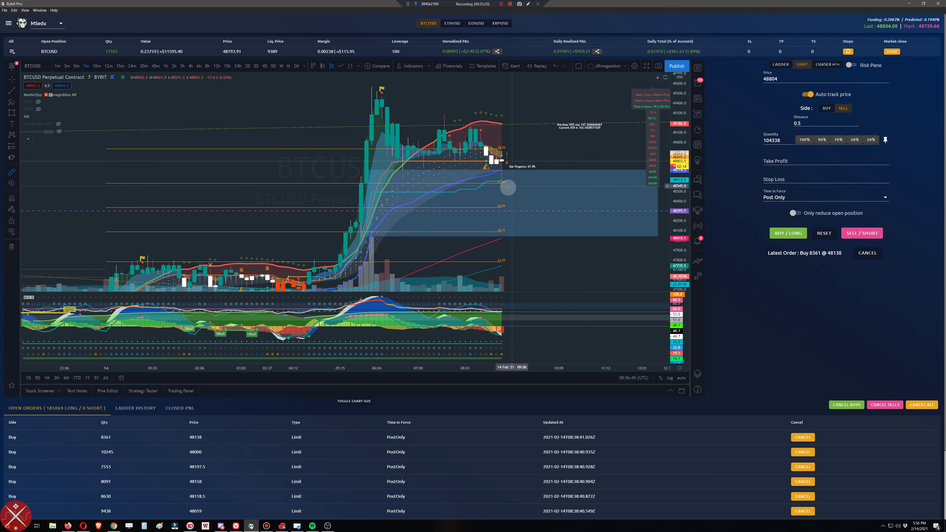
drag(503, 187, 523, 163)
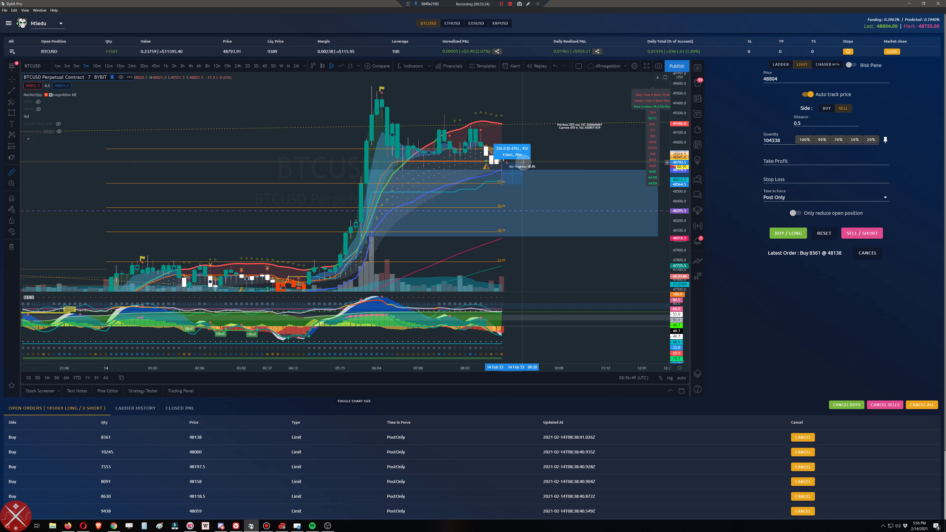
click(523, 163)
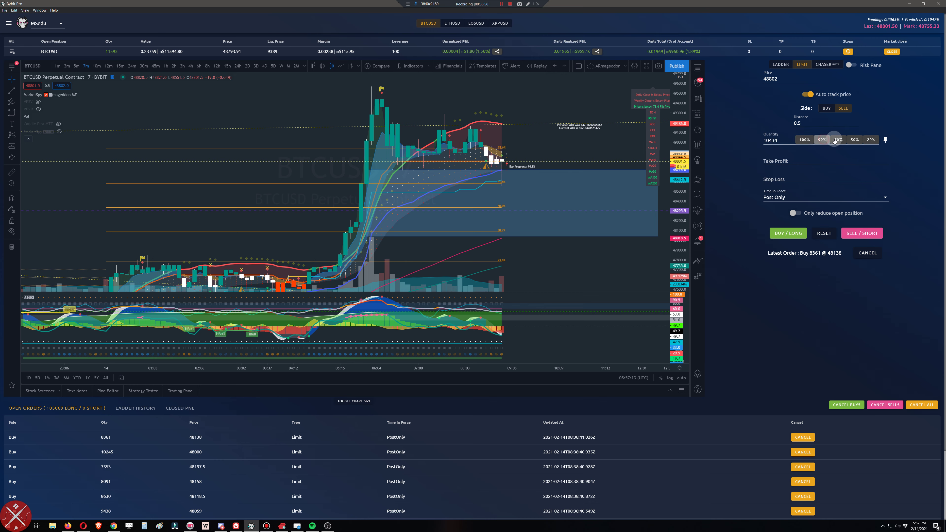
Step: Place a post-only limit sell order for 20% of the remaining position, a quantity of 2319, at 48802
click(871, 139)
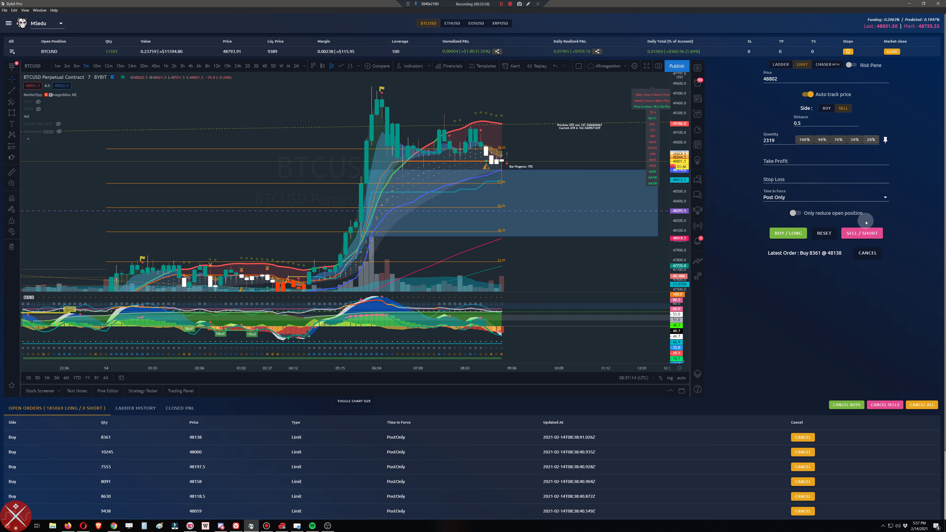
click(857, 234)
click(112, 53)
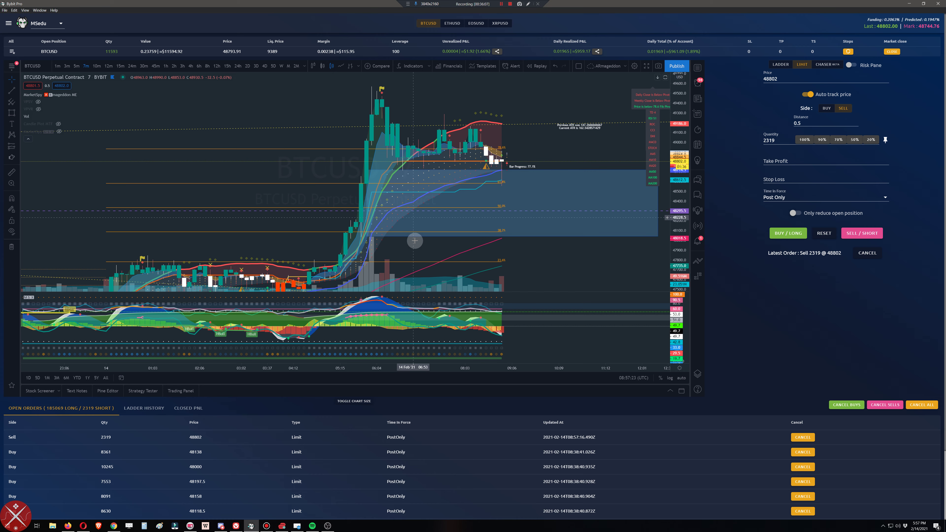
Step: Check the ladder order settings and return to the limit order form
click(524, 171)
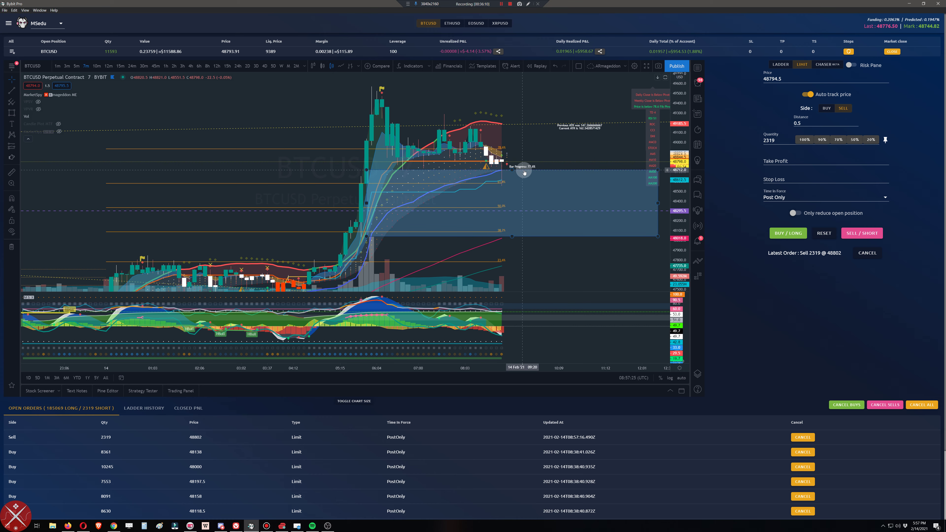
click(524, 219)
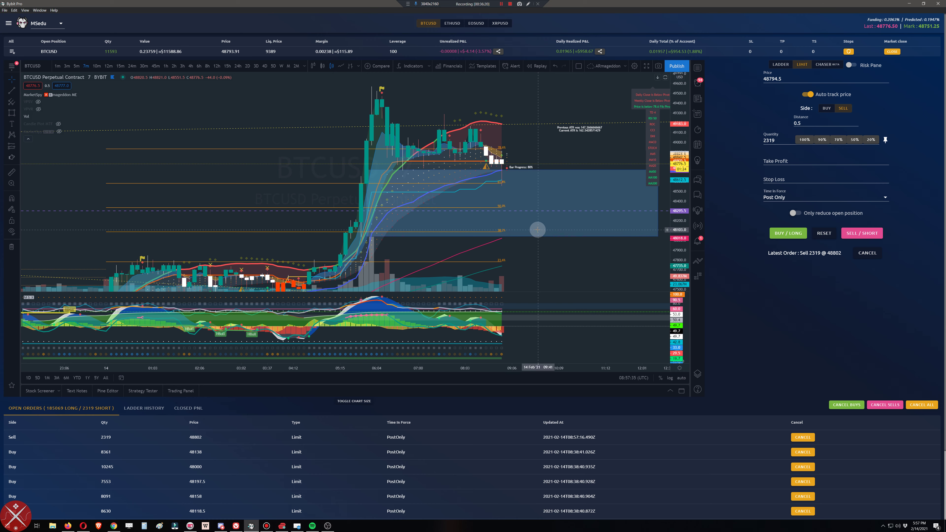
click(517, 171)
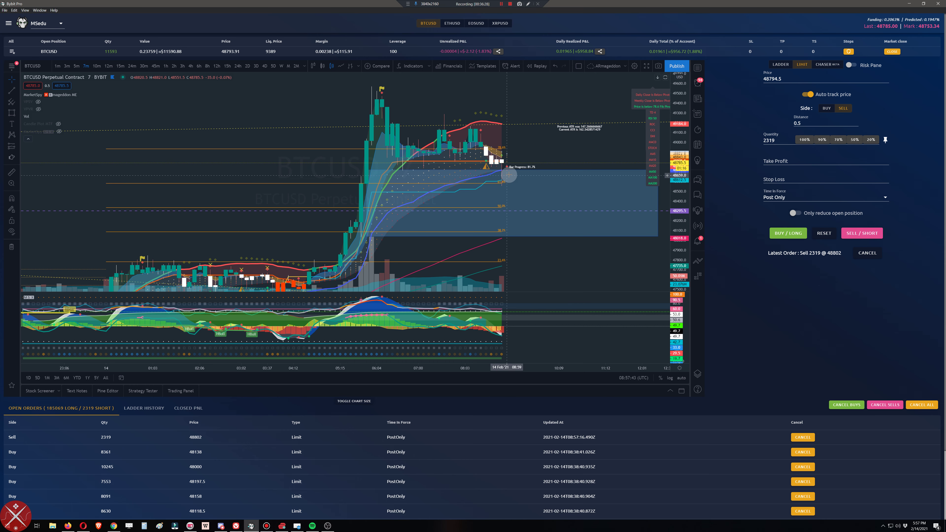
click(781, 64)
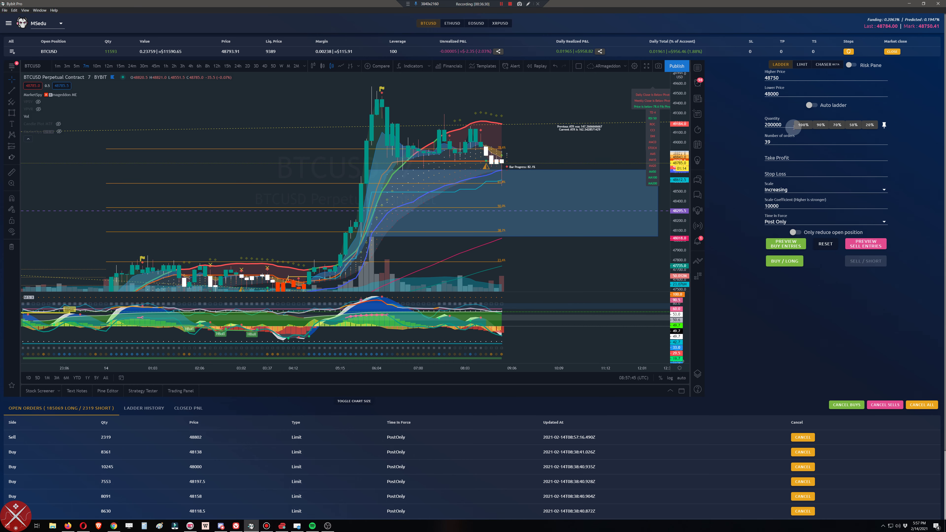
click(802, 65)
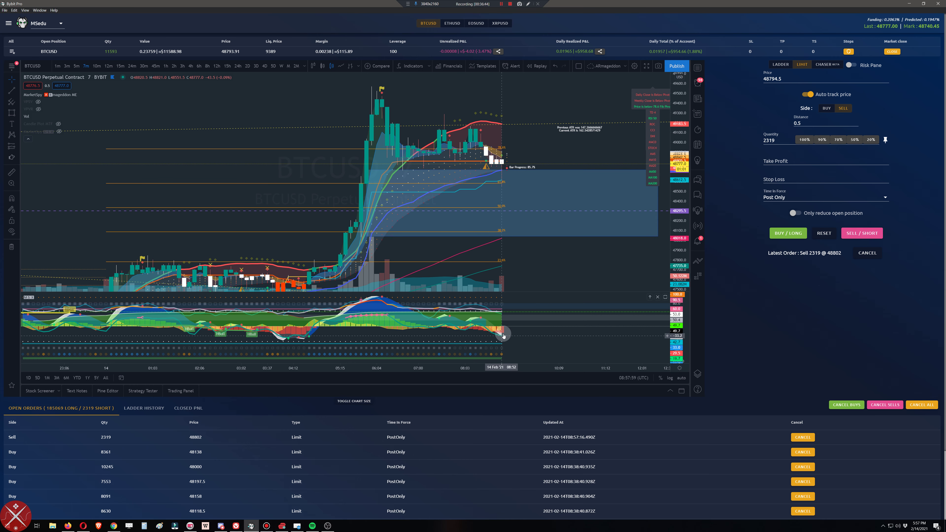
Step: Place two successive post-only limit sell orders, each for 20% of the remaining position: quantity 1855, and quantity 1484 at 48842.5
mouse_move(513, 169)
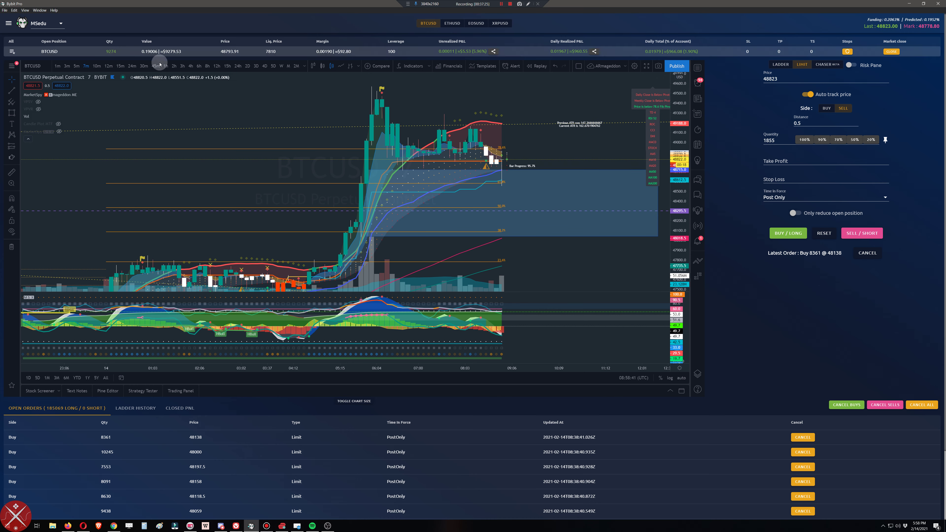
click(867, 236)
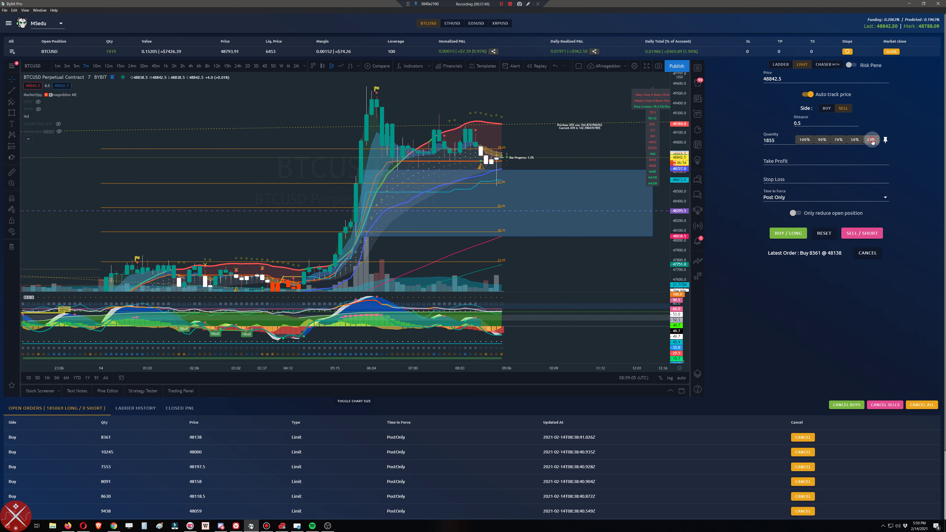
click(859, 235)
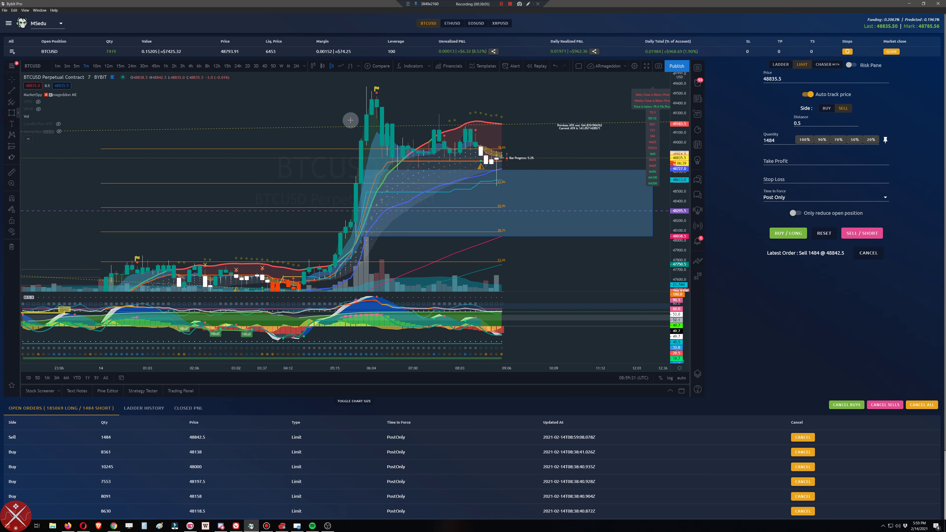
Step: Draw a supply zone rectangle from about 49,160 up to the swing high near 49,570, starting at the peak and reaching past the latest candle
click(464, 120)
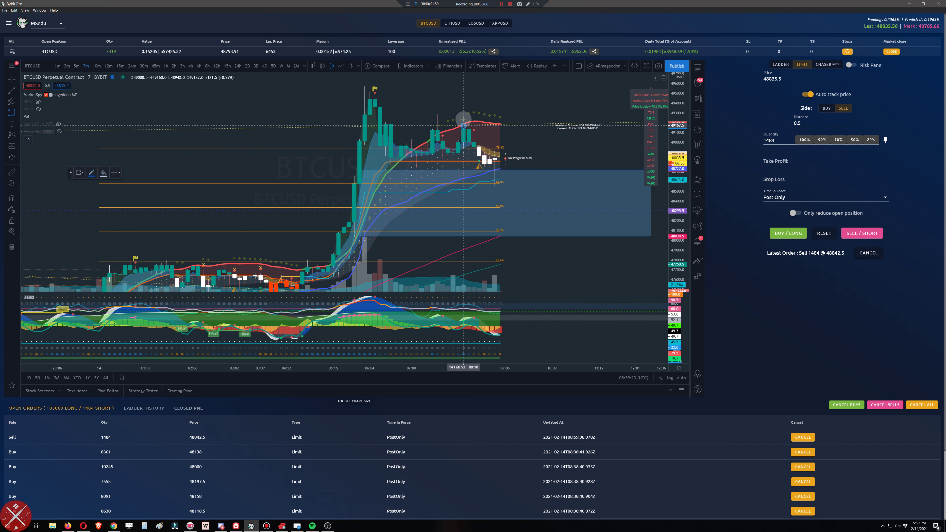
click(437, 110)
drag(463, 120, 625, 124)
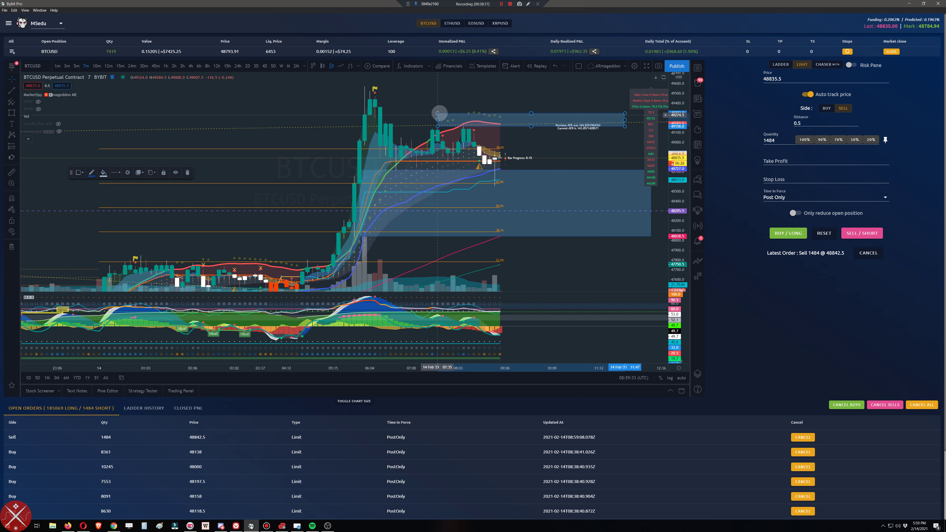
drag(438, 112, 364, 86)
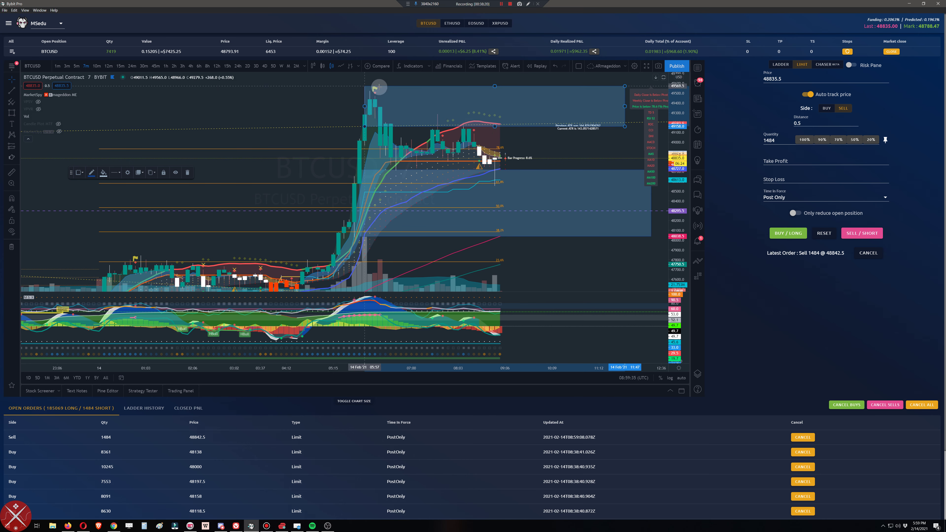
click(552, 139)
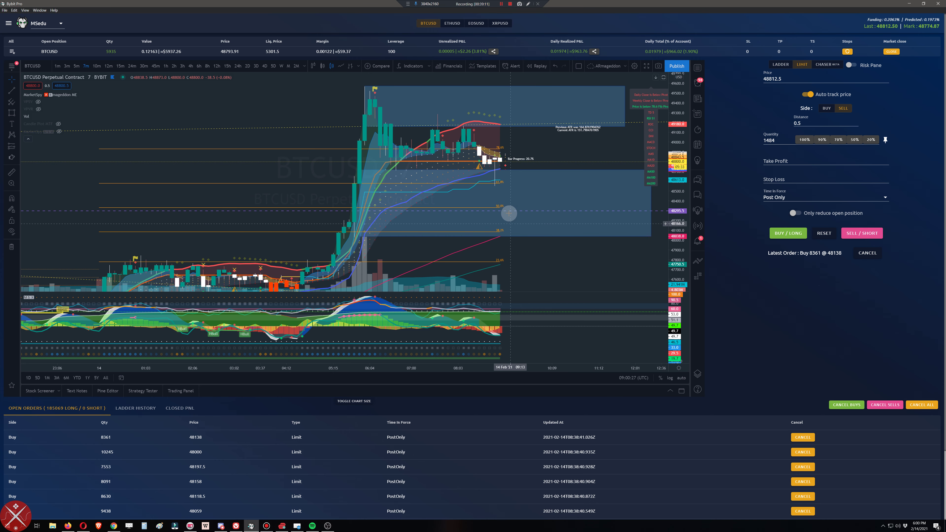
Step: Place a post-only limit sell order for 100% of the remaining position, quantity 5935, and cancel all open orders
click(826, 111)
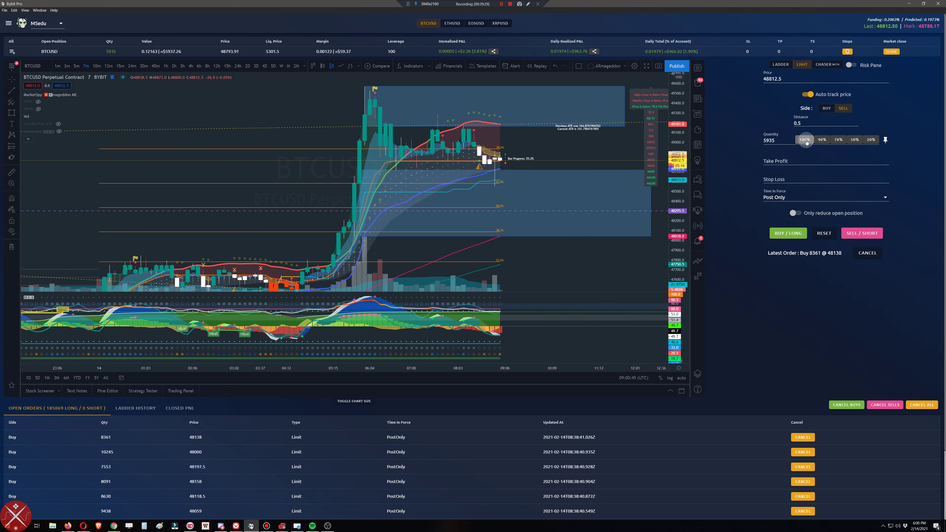
click(859, 234)
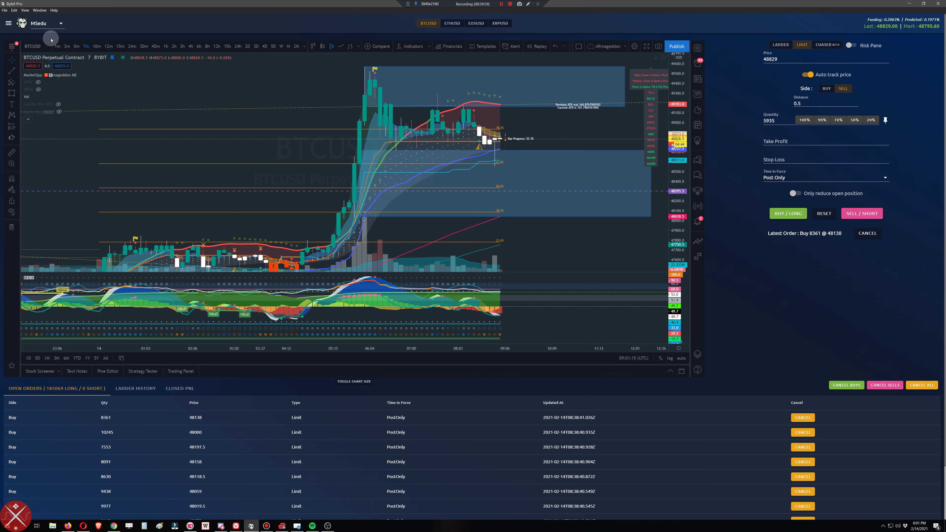
click(921, 386)
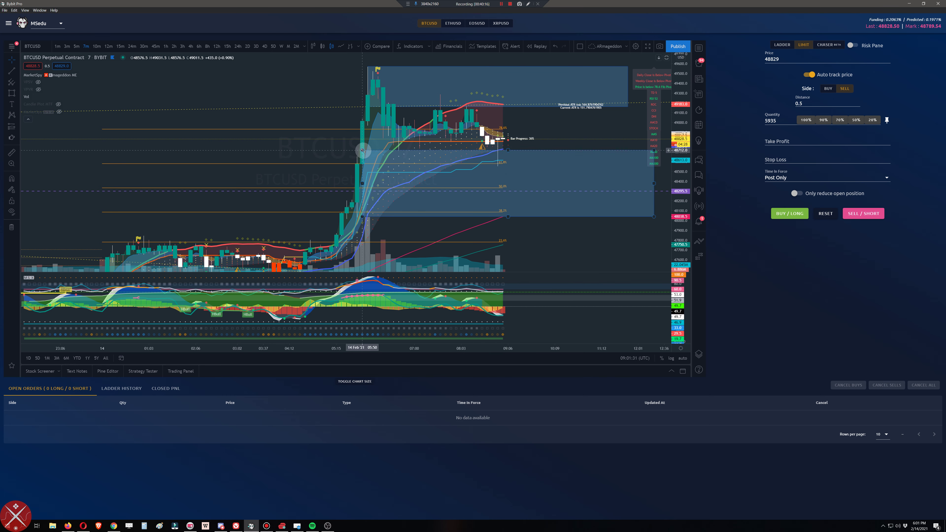
Step: Lower the demand zone's top edge to about 48,560 and align its start with the rally candles before the peak
click(384, 161)
drag(362, 150, 393, 164)
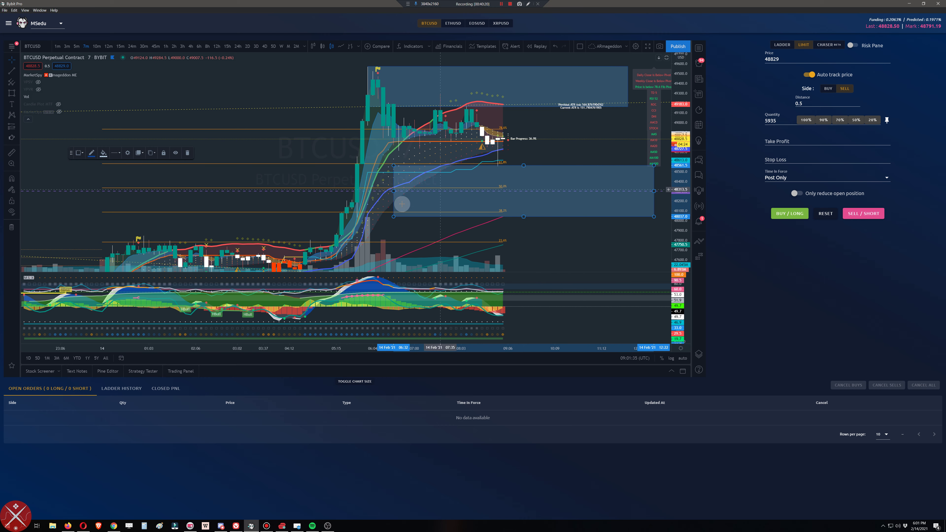
drag(393, 217, 356, 218)
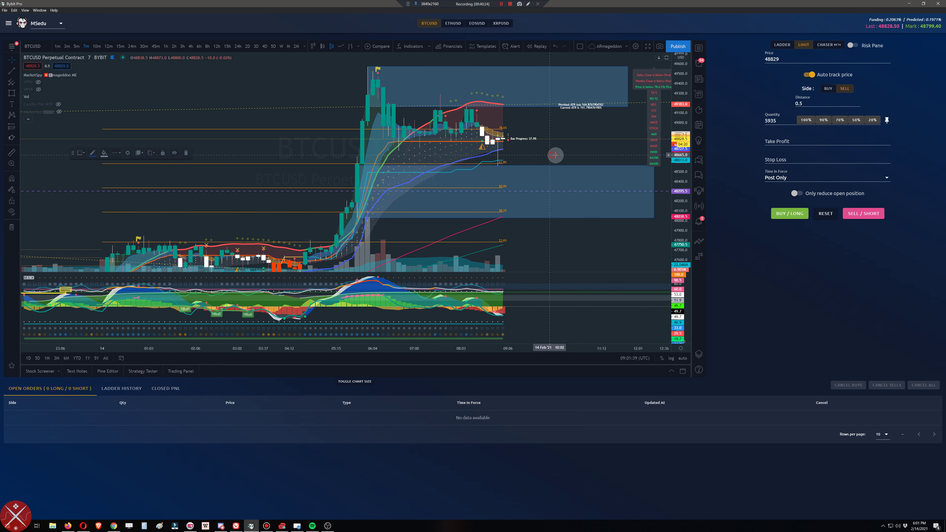
Step: Extend the end of the demand zone rectangle further into the future, up to the price scale, and deselect it
drag(530, 154, 507, 155)
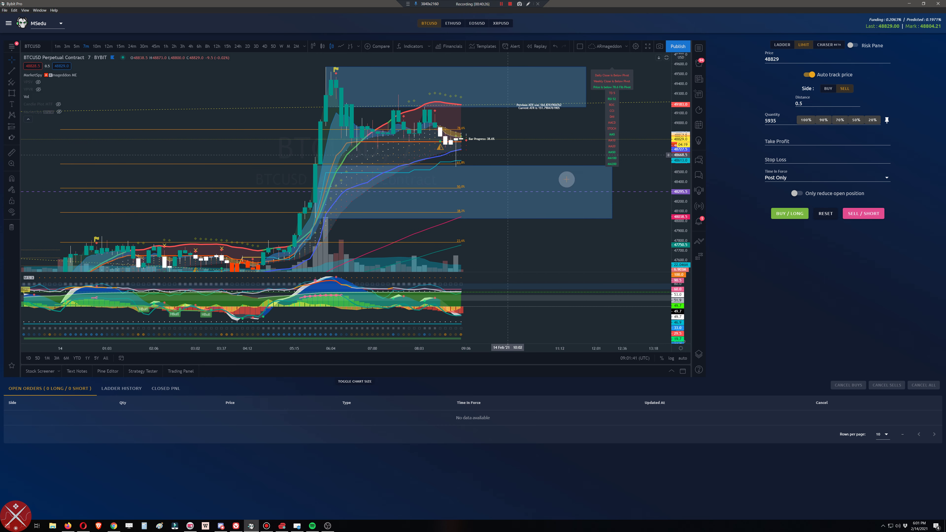
click(612, 190)
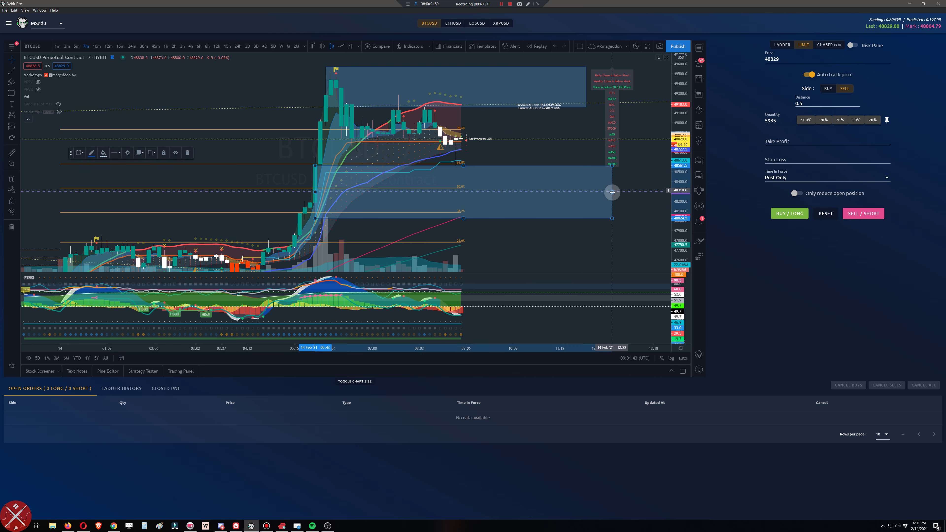
drag(613, 190, 670, 190)
click(540, 160)
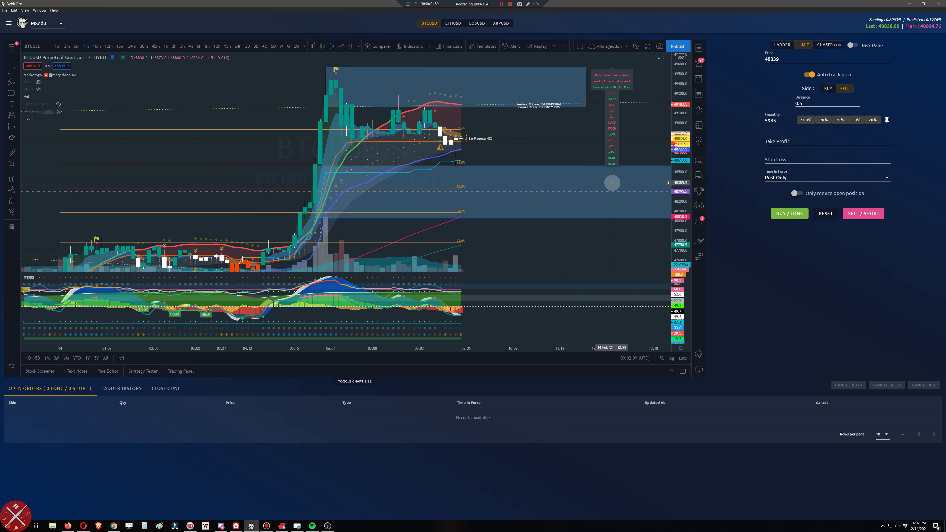
scroll(612, 182, down, 1)
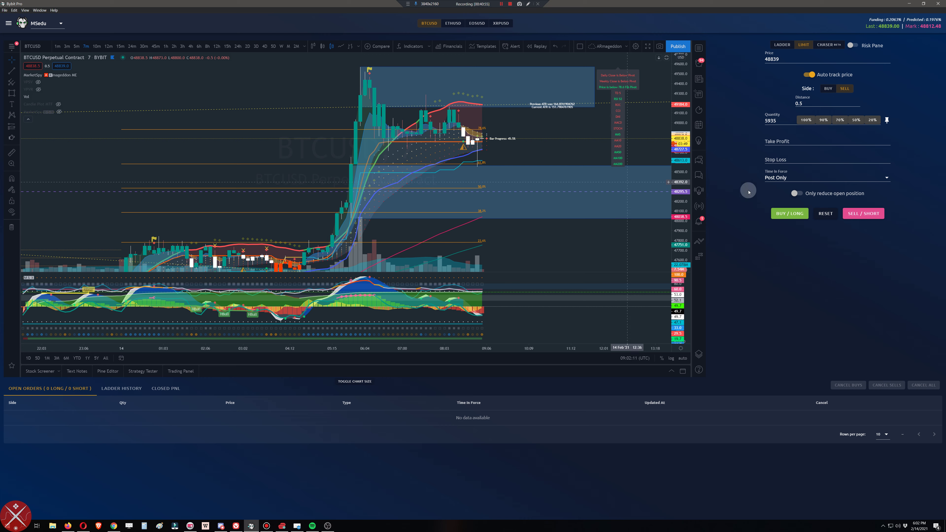